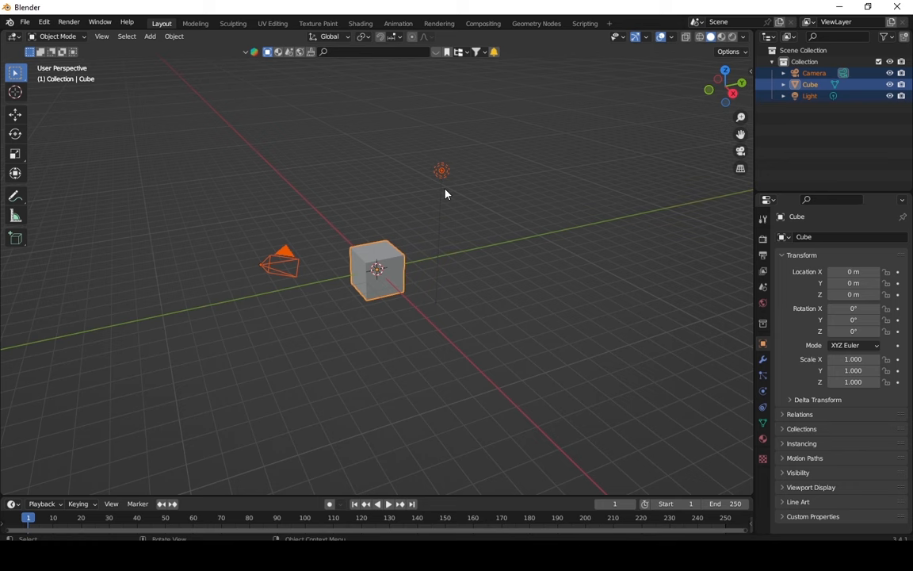
Step: Delete the default camera, cube and light, and add a Motion Tracking workspace
key("Delete")
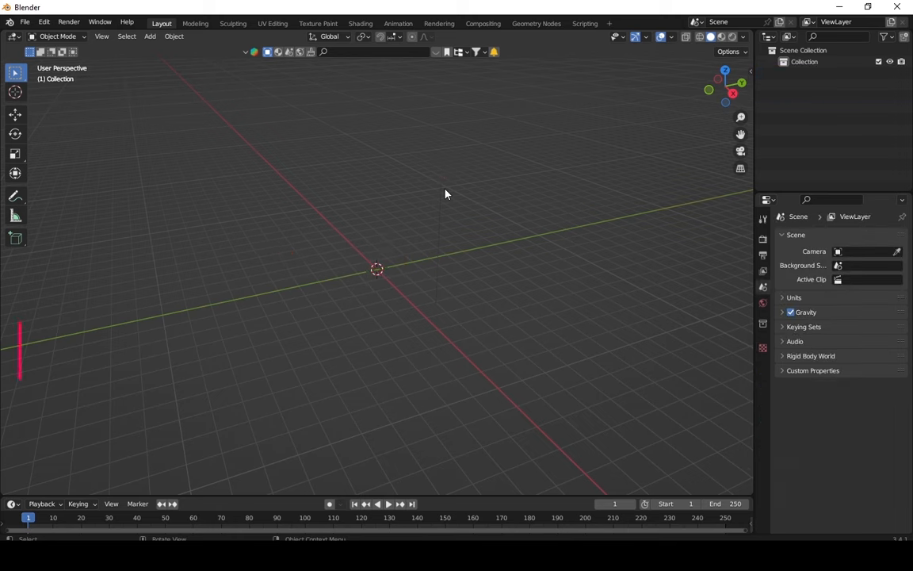
left_click(609, 24)
mouse_move(597, 90)
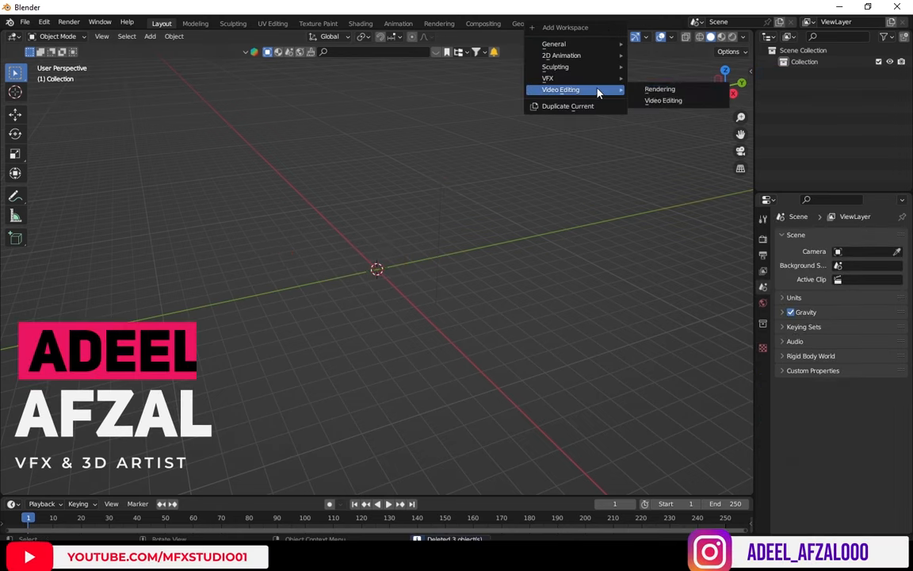
mouse_move(555, 78)
left_click(658, 101)
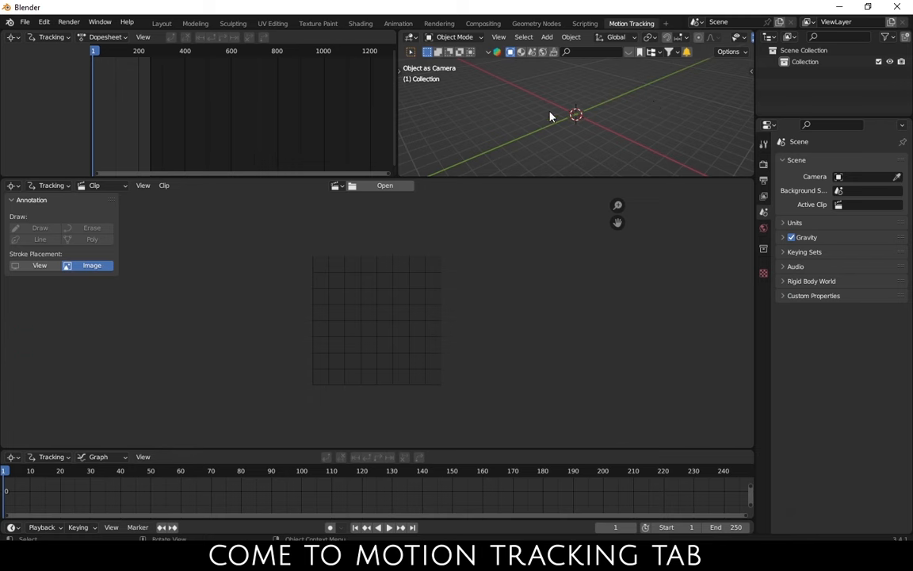
Step: Load the 4K Dubai Frame drone footage MP4 from the "final output" folder as the movie clip
left_click(384, 185)
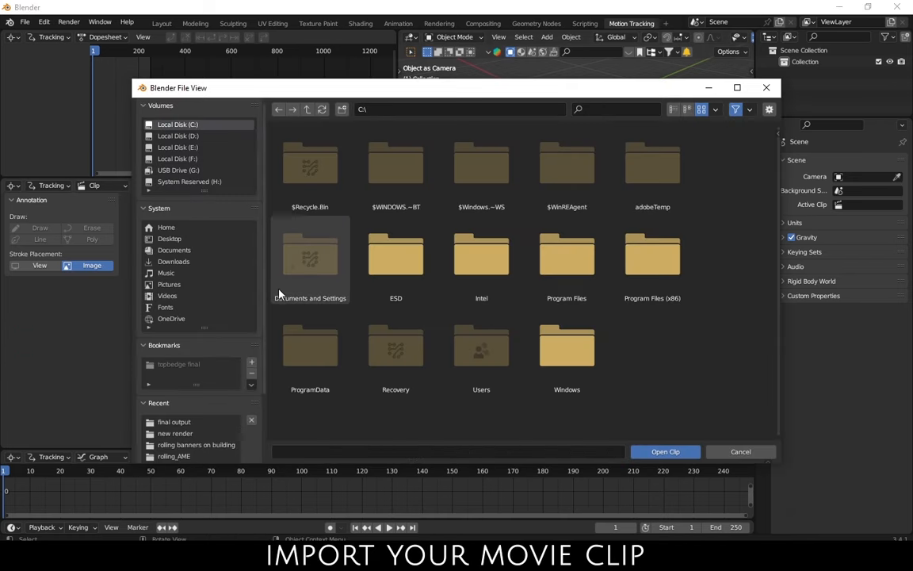
left_click(173, 422)
left_click(302, 178)
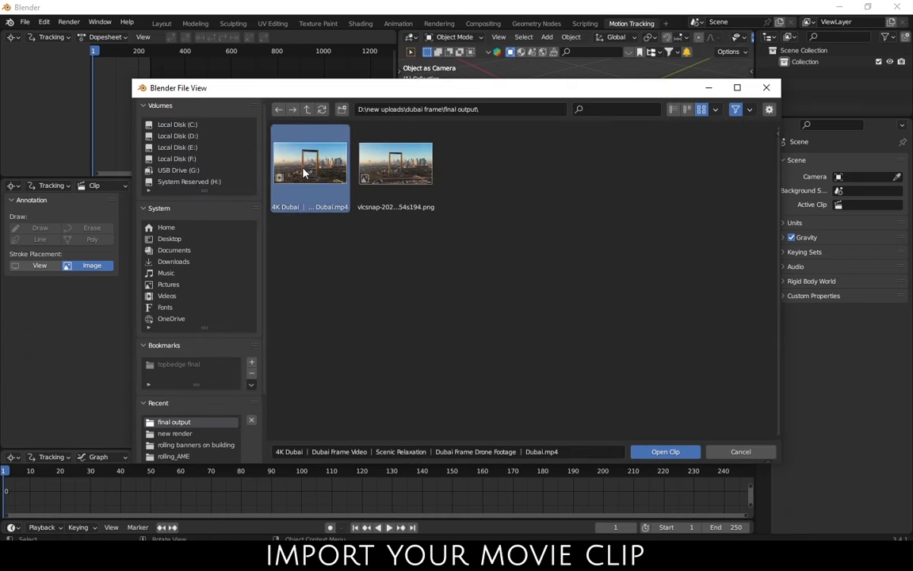
left_click(665, 451)
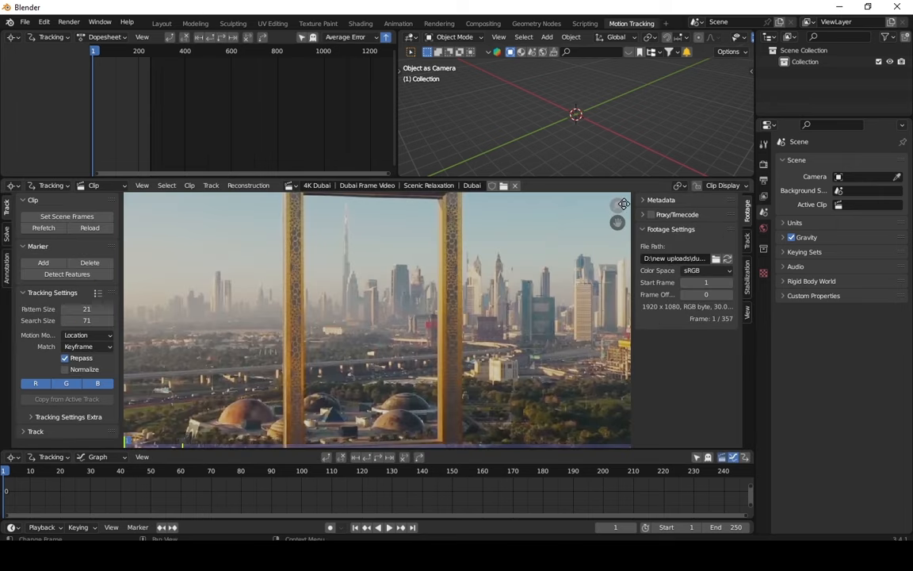
scroll(623, 293, "down", 3)
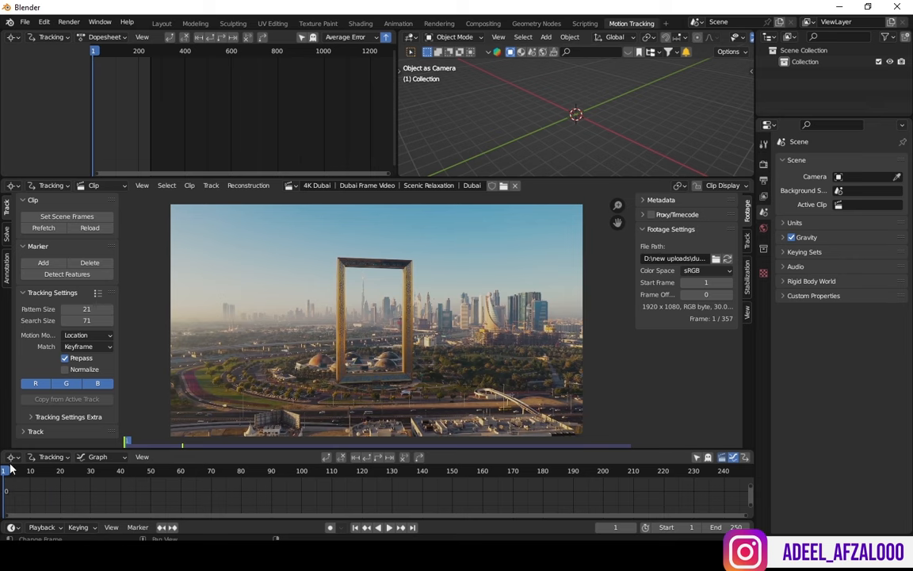
Step: Match the scene frame range to the clip and prefetch its frames into memory
left_click_drag(4, 473, 125, 444)
left_click(44, 217)
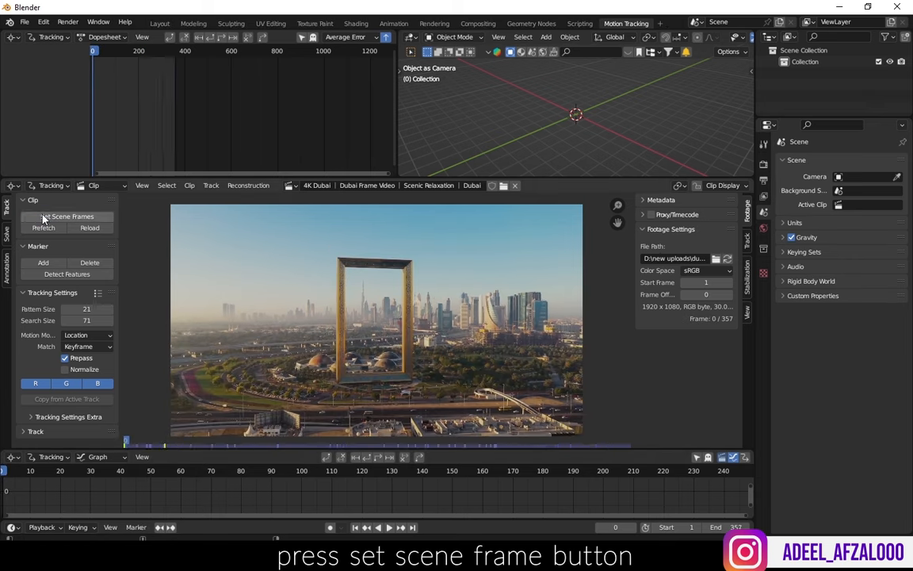
left_click(43, 229)
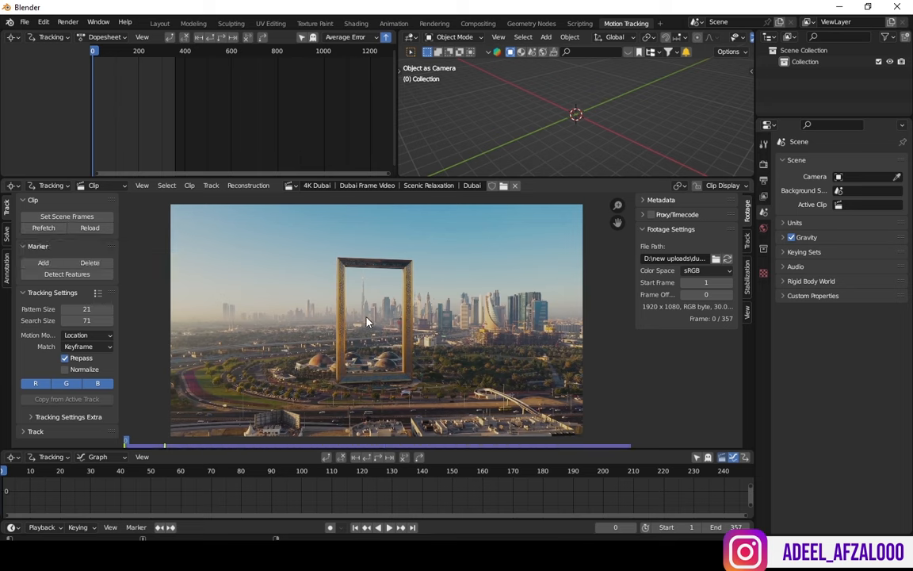
Step: Detect features at frame 0 and track the markers forward to the end of the clip
left_click_drag(35, 474, 4, 471)
left_click(4, 472)
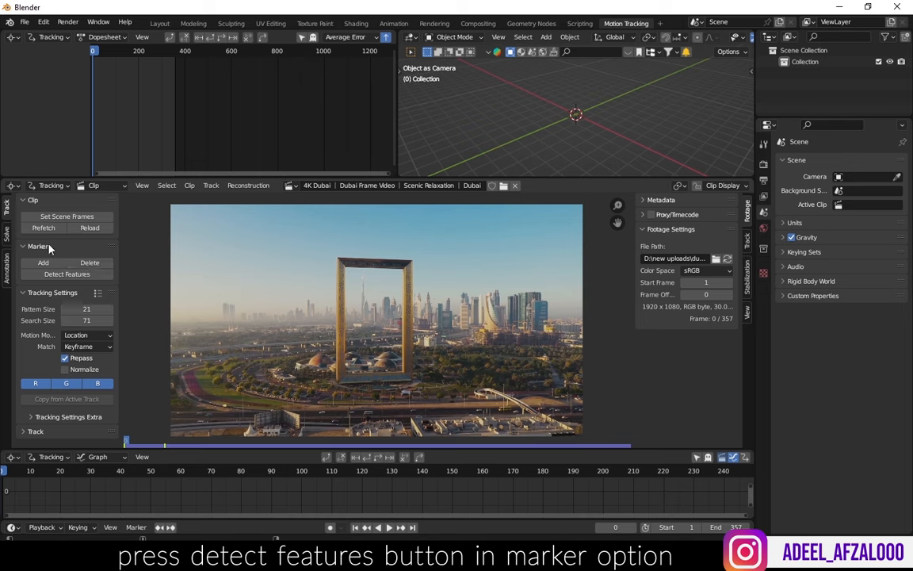
left_click(57, 274)
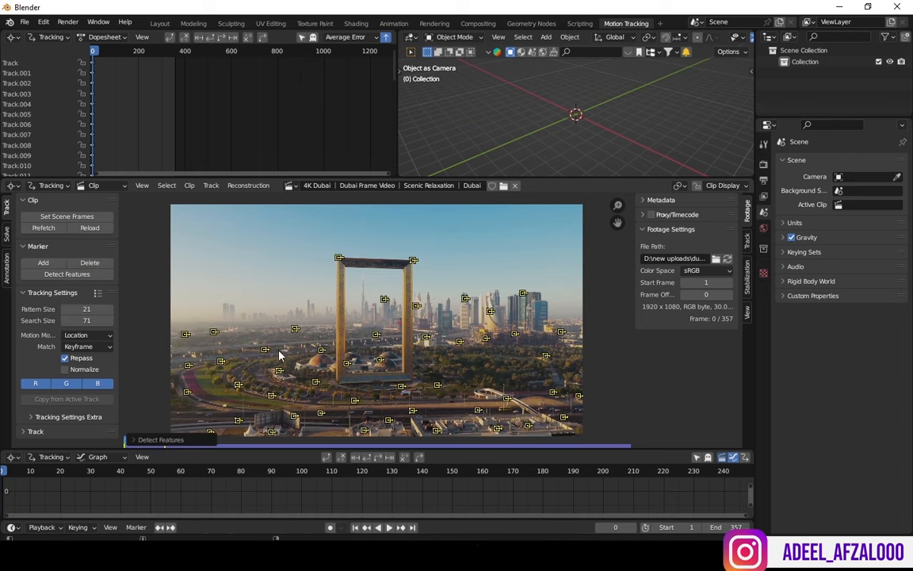
left_click(383, 458)
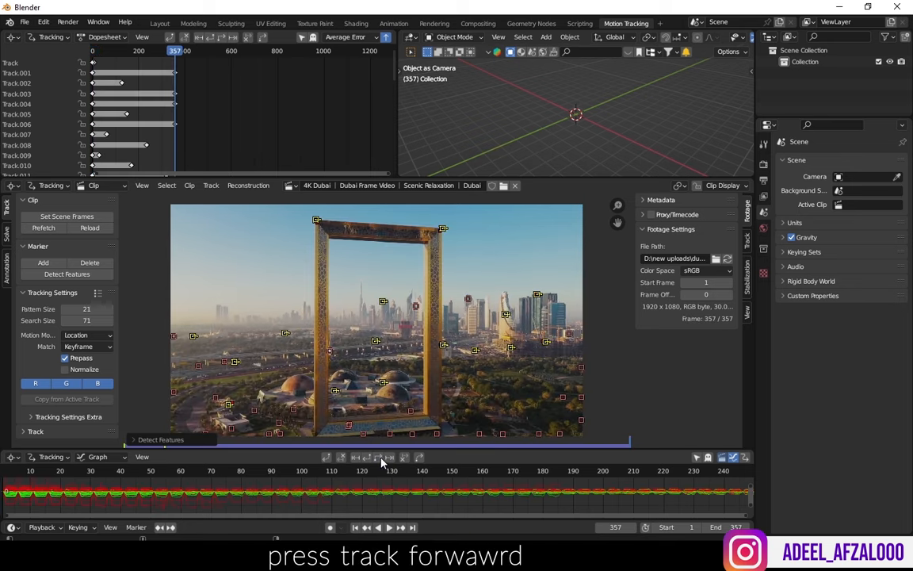
Step: Detect features again at frame 355 and track those markers backward toward the start of the clip
left_click_drag(314, 478, 628, 446)
left_click(520, 445)
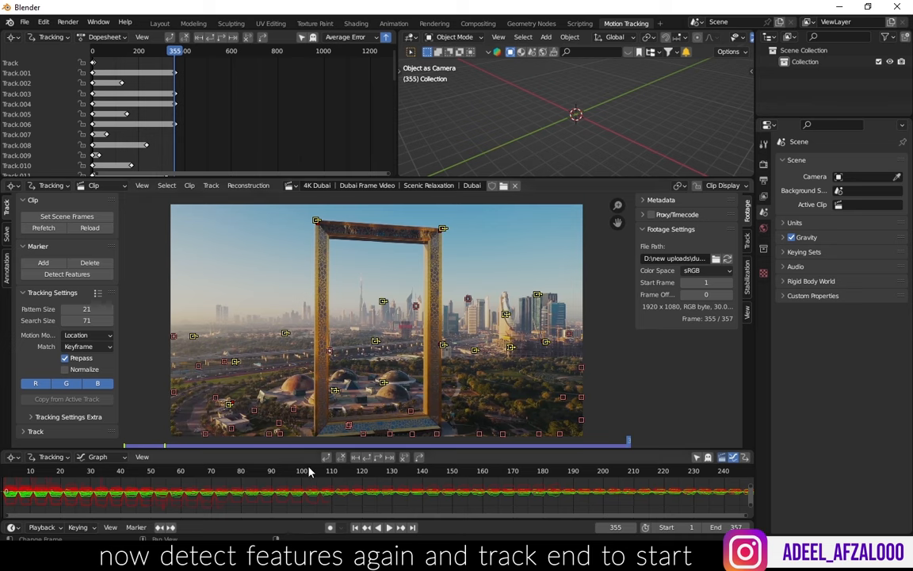
left_click(68, 274)
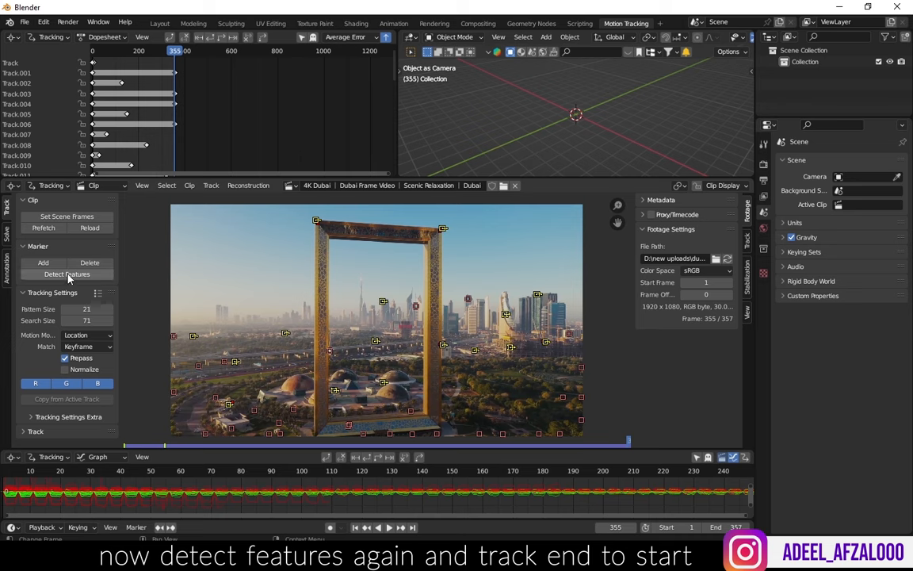
left_click(367, 458)
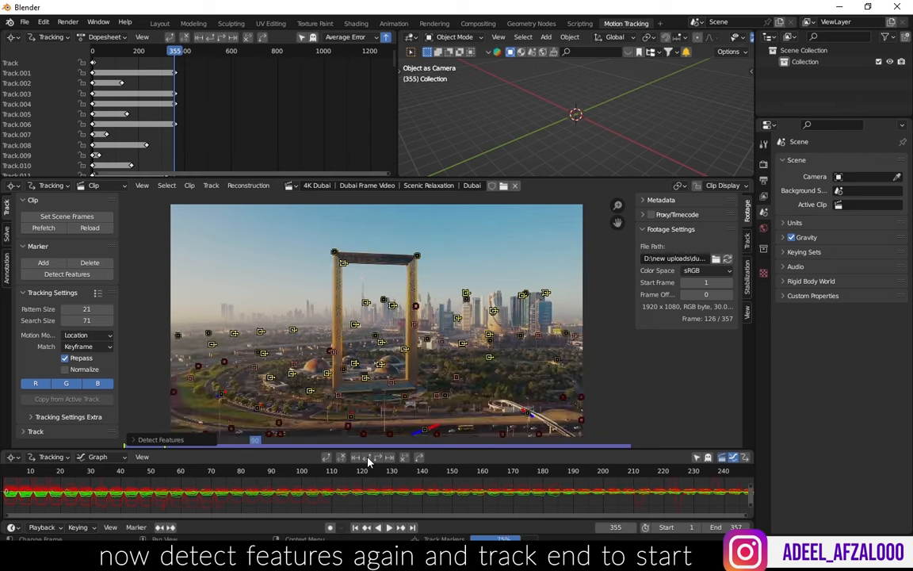
left_click(378, 458)
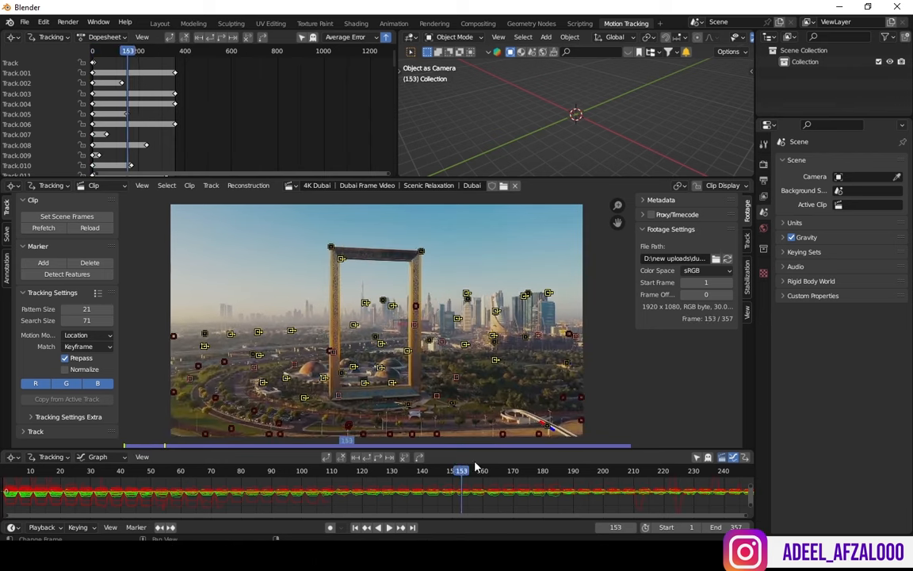
Step: Detect features at frame 120 and track the markers forward to the clip's end and, from frame 121, backward to its start
left_click_drag(634, 471, 362, 477)
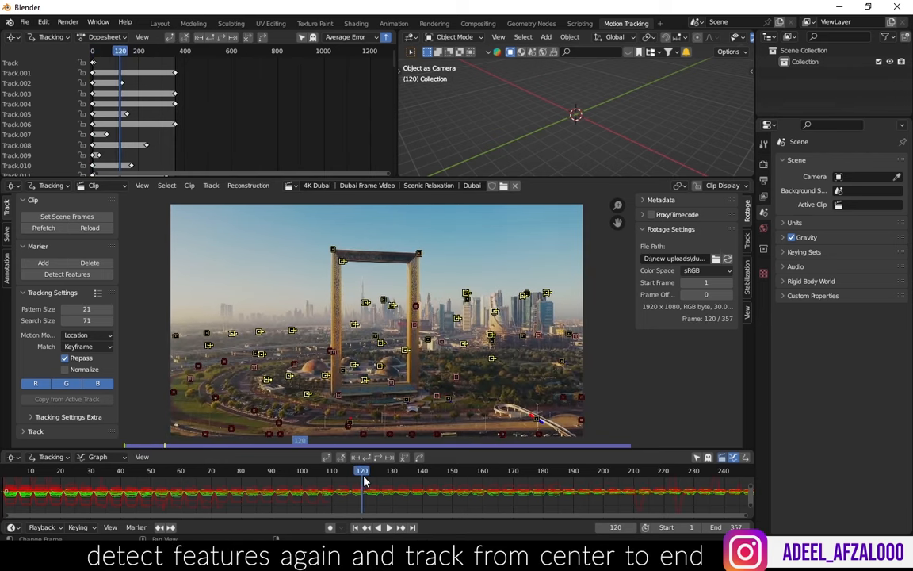
left_click(80, 273)
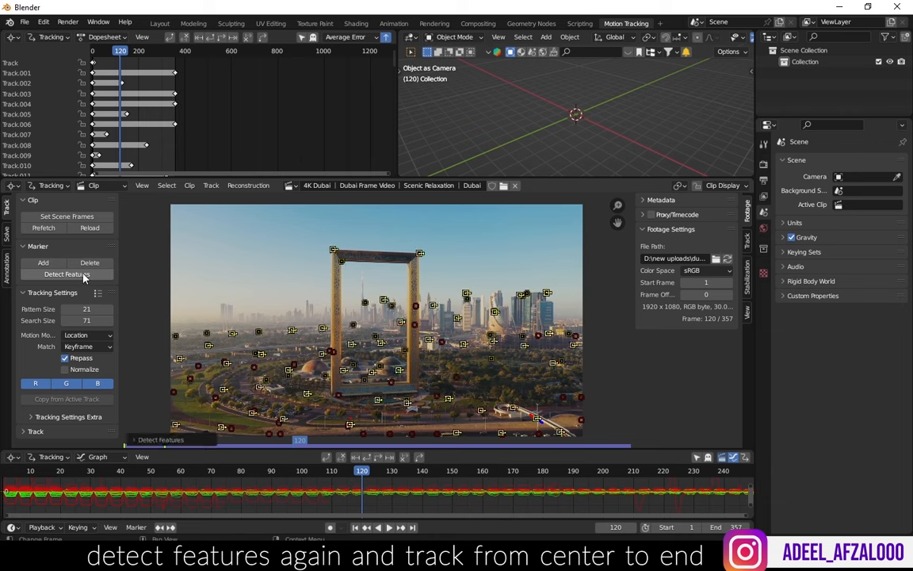
left_click(385, 459)
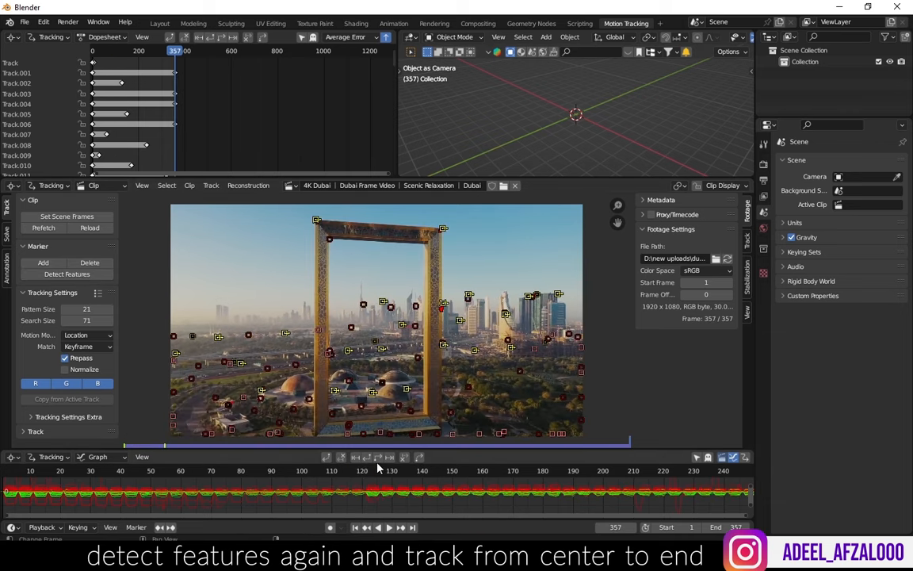
left_click(364, 472)
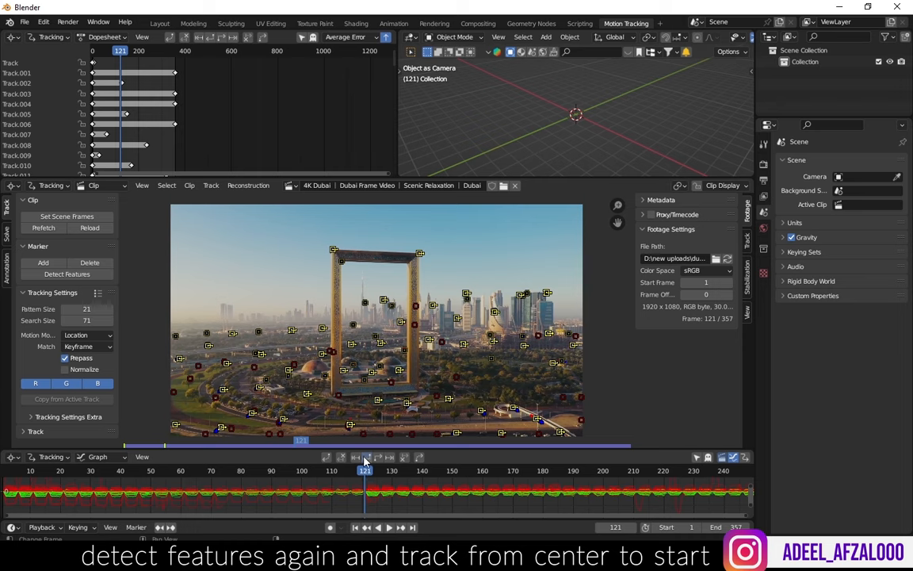
left_click(365, 458)
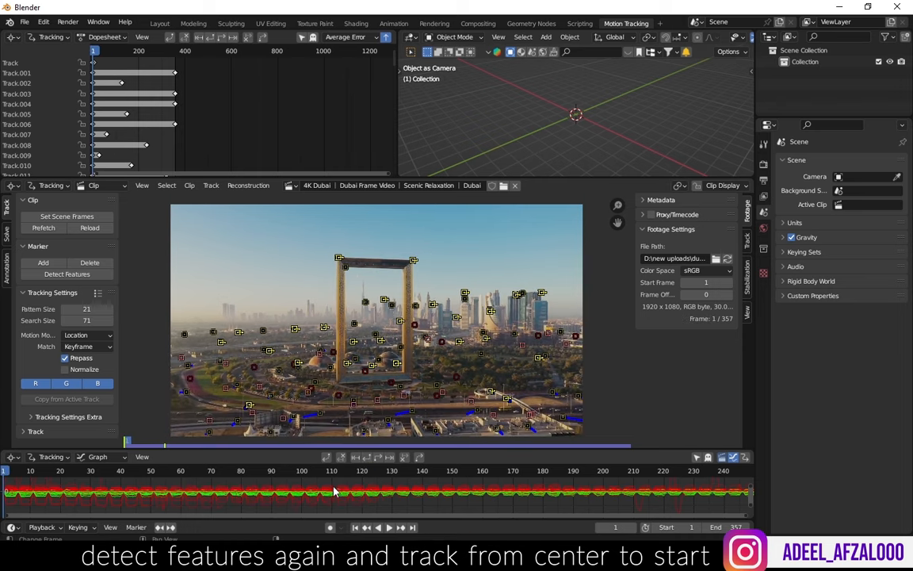
Step: Enlarge the tracking graph and delete the curve spiking between about frames 210 and 245
left_click_drag(347, 445, 370, 363)
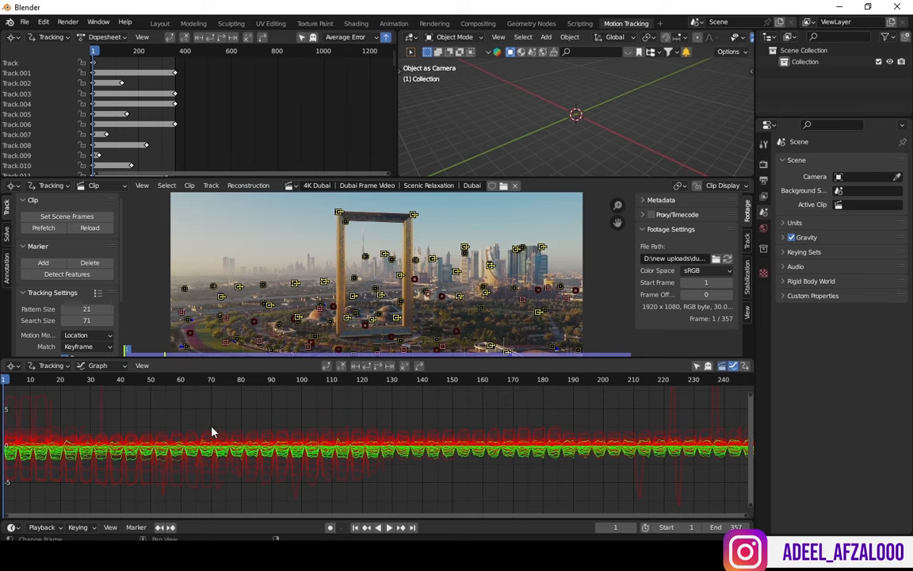
left_click(715, 411)
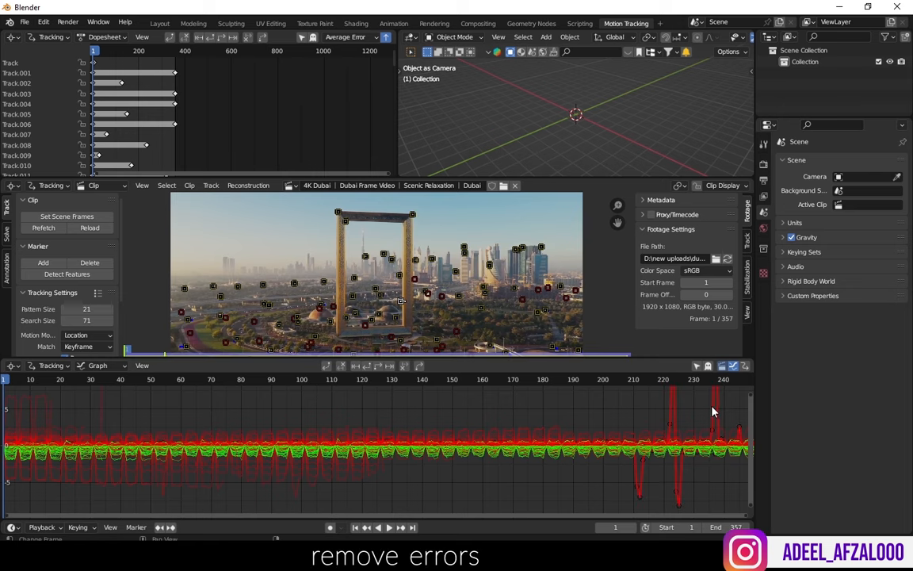
key("x")
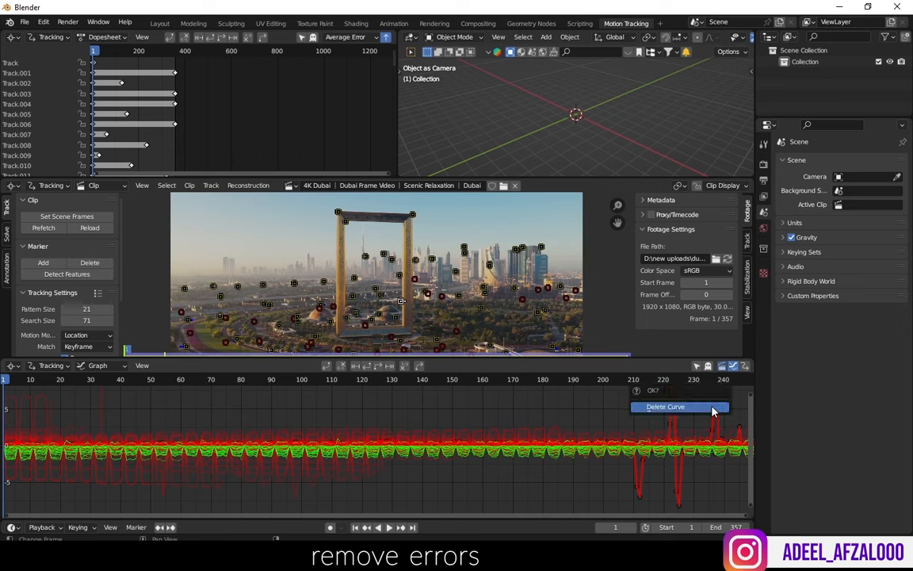
left_click(665, 406)
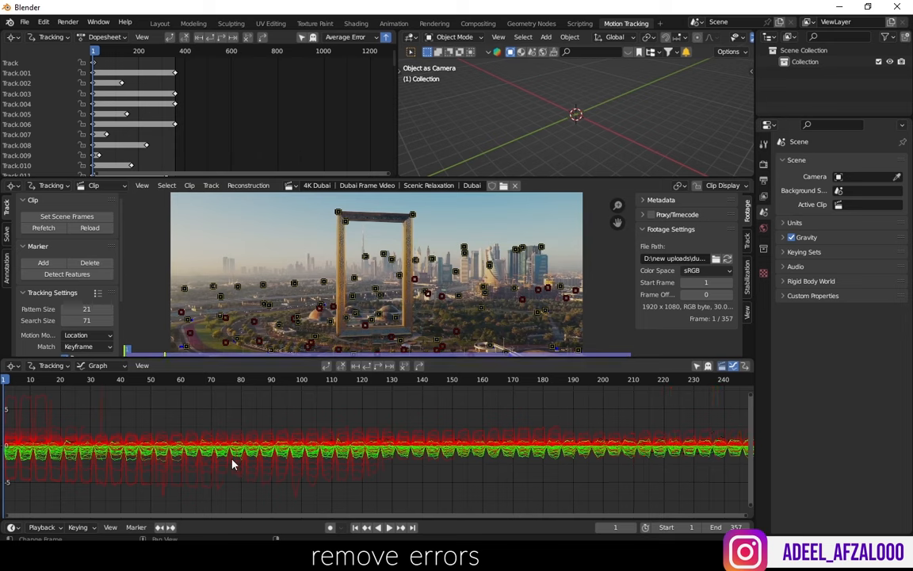
Step: Delete the erratic tracking curves that dip far below zero in the first part of the clip
key("x")
left_click(306, 456)
left_click(200, 483)
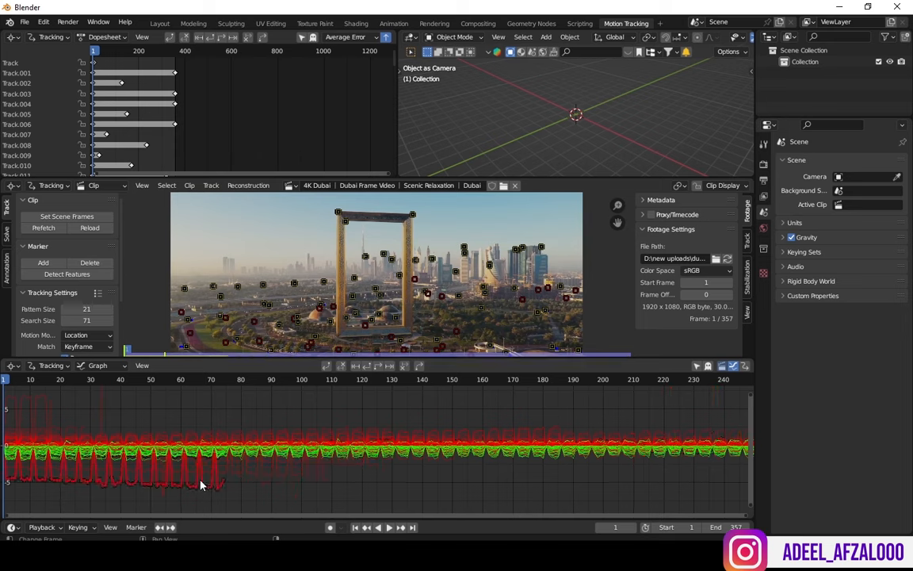
key("x")
left_click(153, 495)
left_click(169, 479)
key("x")
left_click(166, 484)
left_click(165, 486)
key("x")
left_click(161, 488)
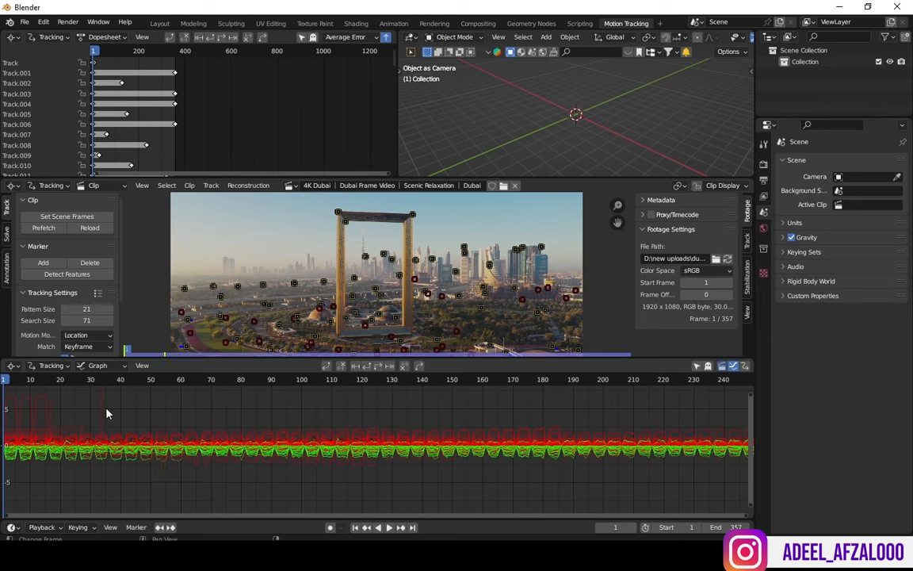
Step: Delete the remaining curves spiking upward within about the first 35 frames and shrink the graph area back down
left_click(104, 406)
left_click(46, 424)
key("x")
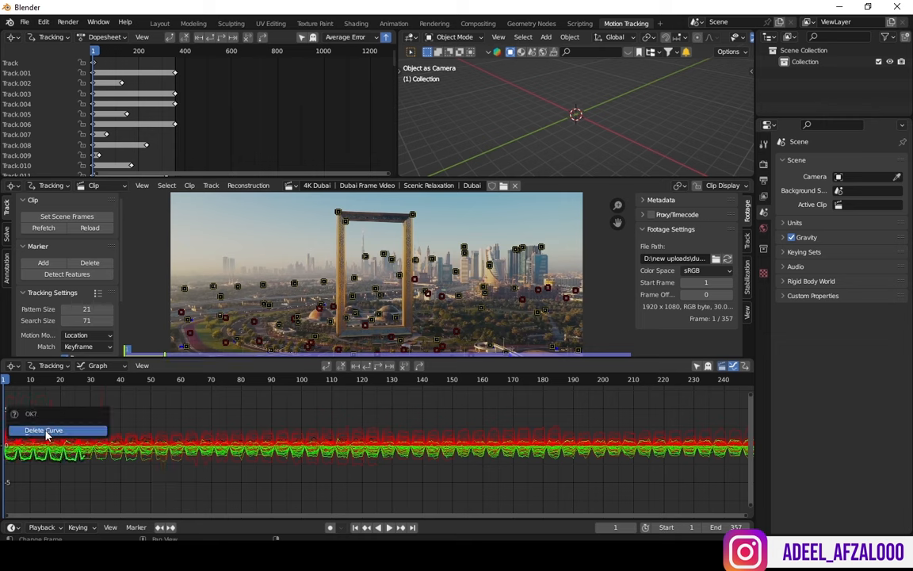
left_click(45, 432)
key("x")
left_click(53, 442)
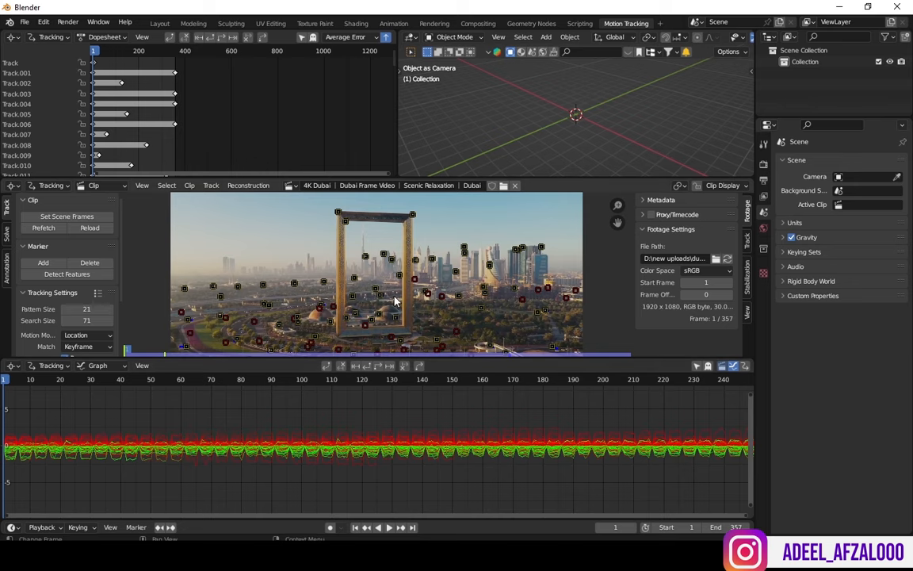
left_click_drag(401, 357, 401, 435)
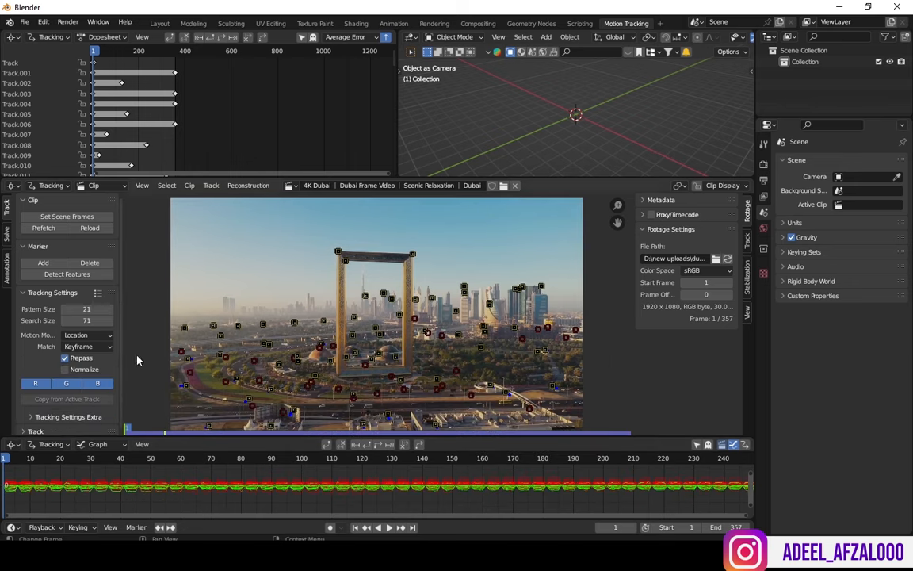
Step: Set the solve keyframes A and B to 20 and 100, and enable refinement of focal length, optical center and radial distortion
left_click(7, 230)
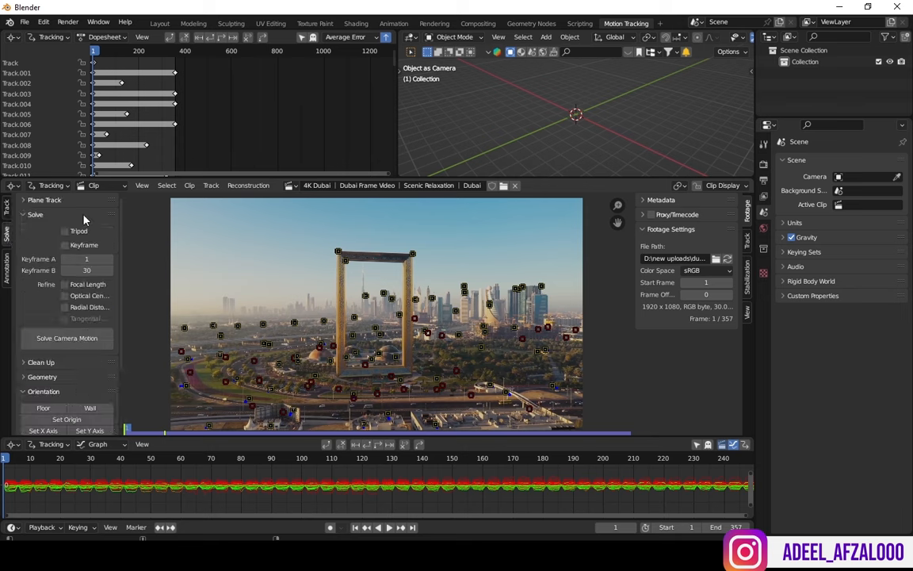
left_click(79, 257)
type("20")
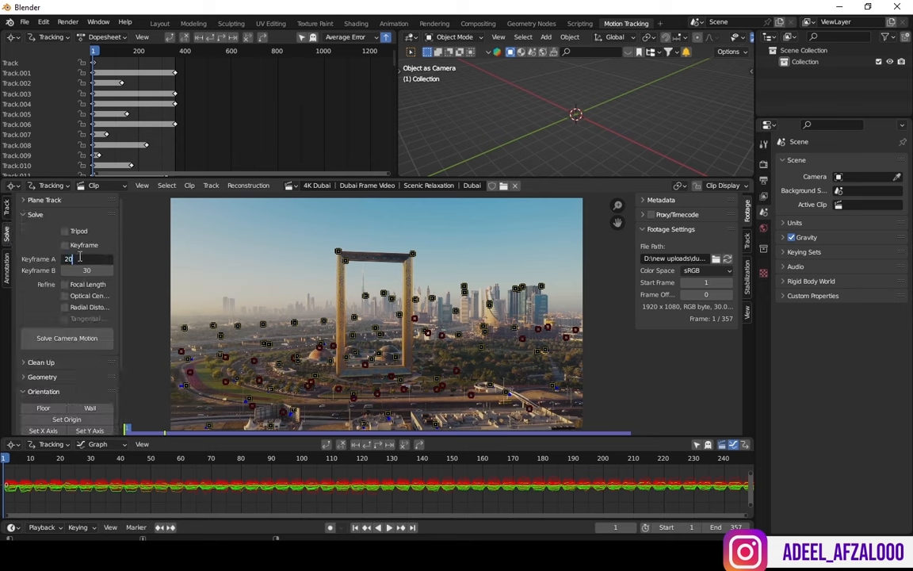
left_click(91, 269)
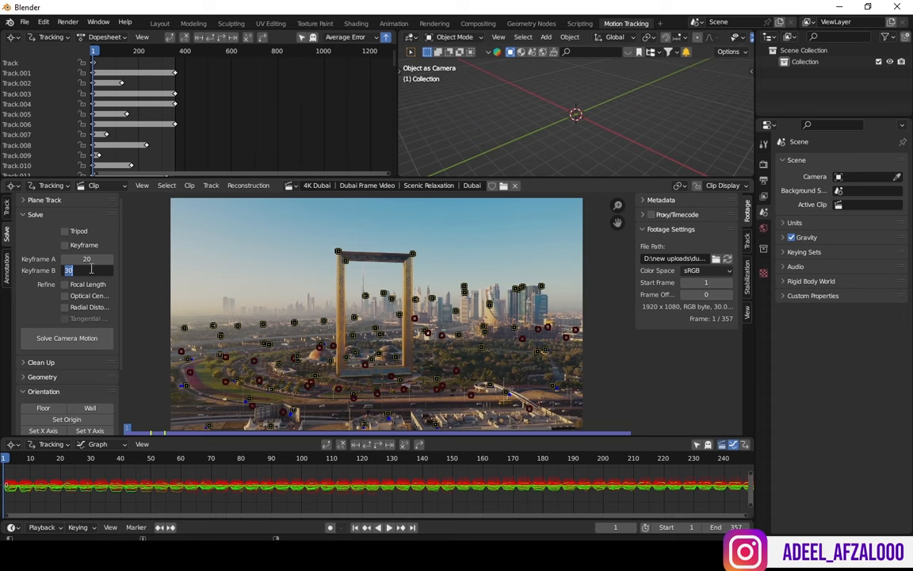
type("100")
key("Return")
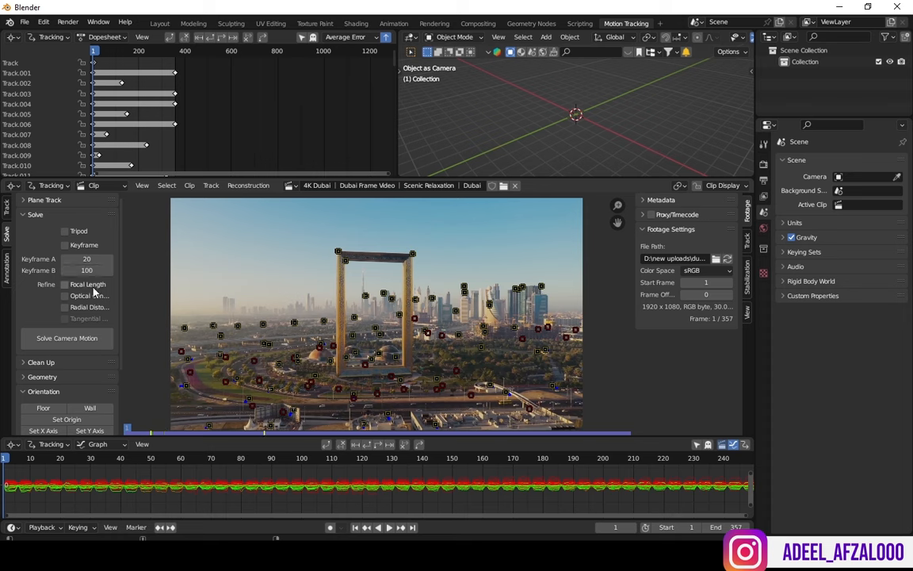
left_click(64, 284)
left_click(64, 295)
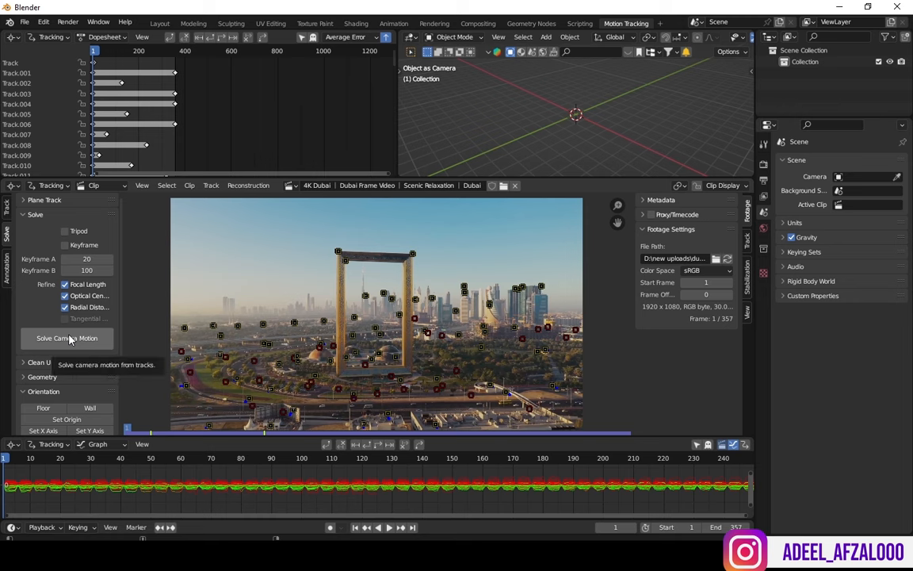
Step: Solve the camera motion and run Clean Tracks with 9 tracked frames and 0.000 reprojection error, using the Select action
left_click(69, 338)
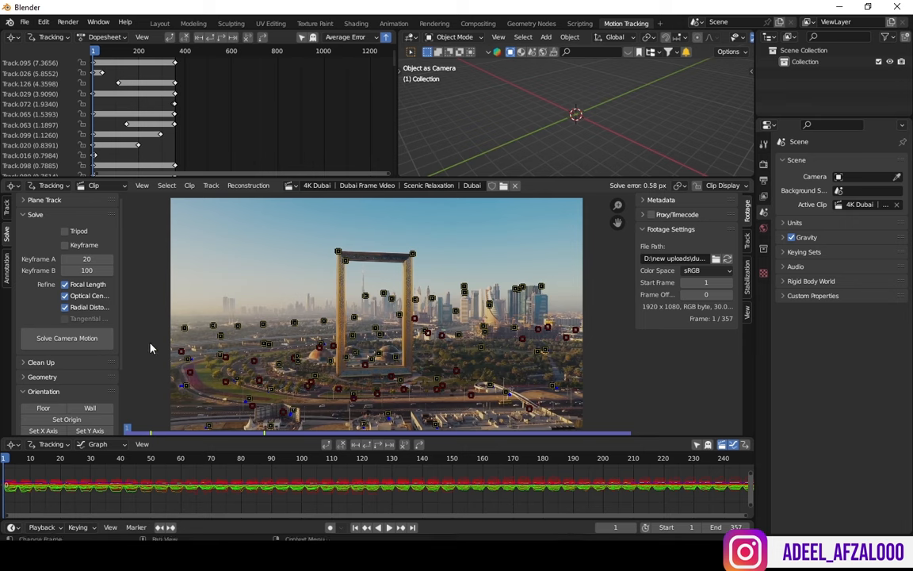
left_click(24, 364)
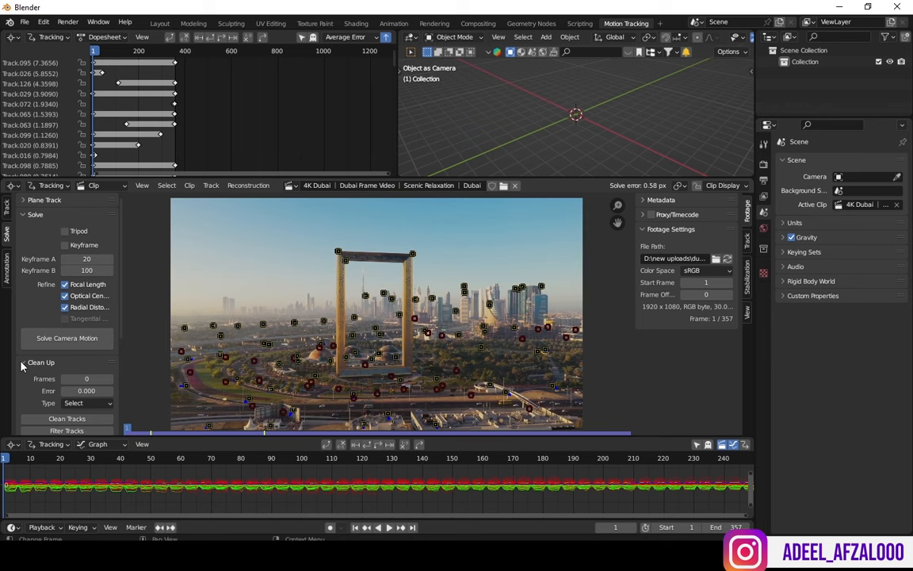
left_click(76, 420)
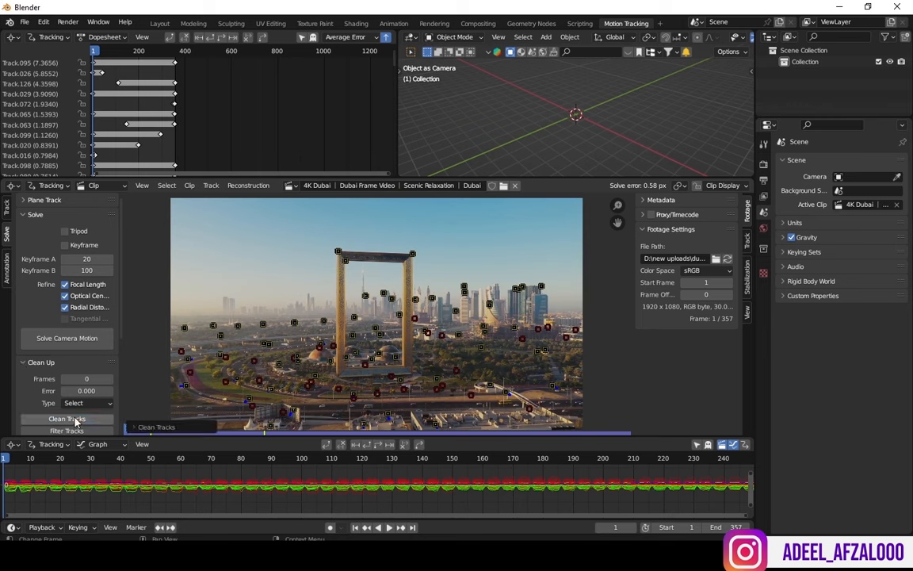
left_click(131, 427)
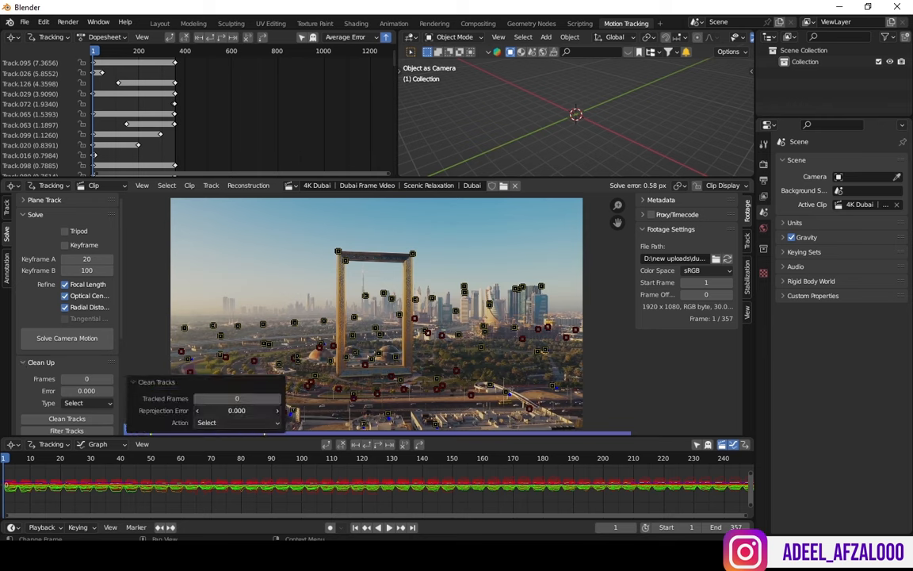
left_click_drag(291, 412, 292, 412)
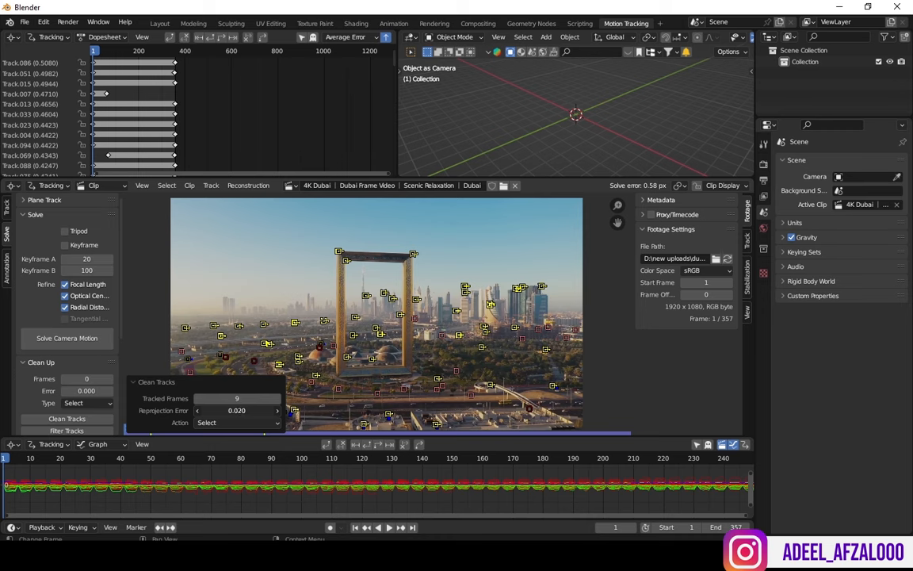
left_click_drag(293, 413, 238, 412)
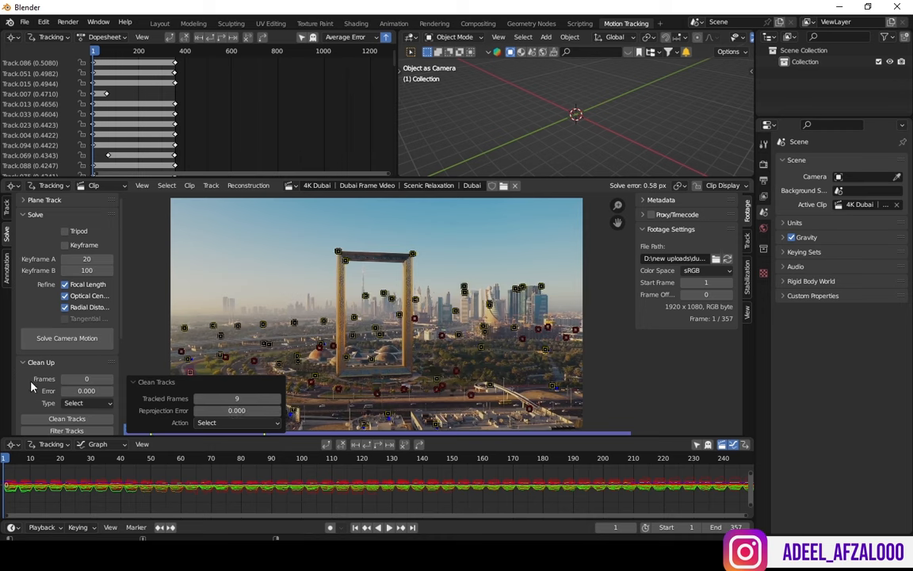
Step: Solve the camera motion again and check the tracks at frame 161 in an enlarged clip area
left_click(64, 341)
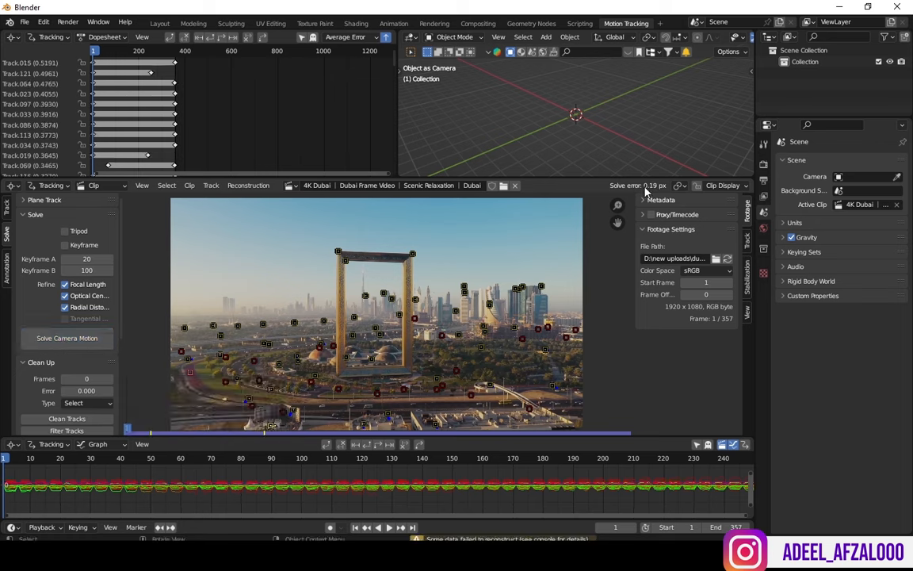
left_click_drag(4, 462, 485, 458)
left_click_drag(356, 179, 356, 154)
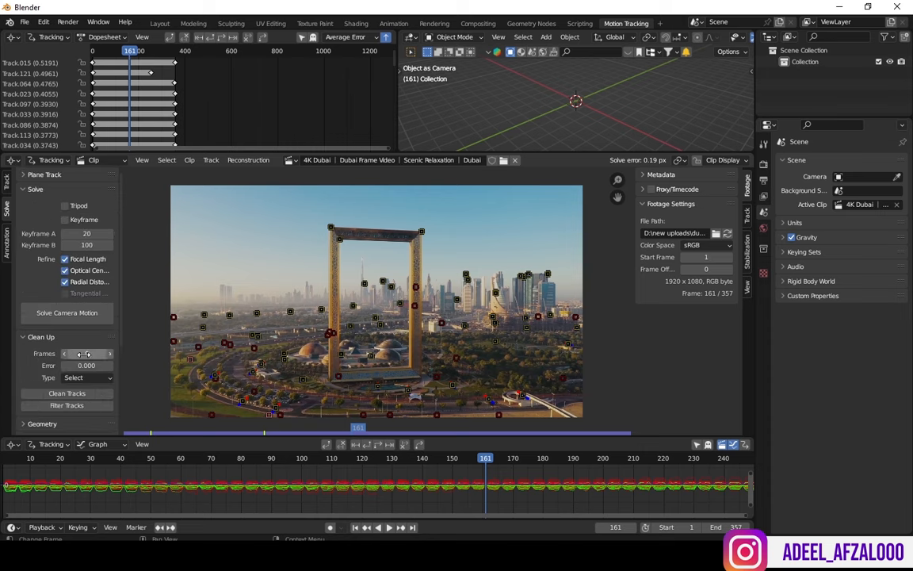
Step: Return to frame 0, set the footage as camera background and set up the tracking scene
left_click_drag(121, 249, 121, 315)
scroll(121, 320, "down", 1)
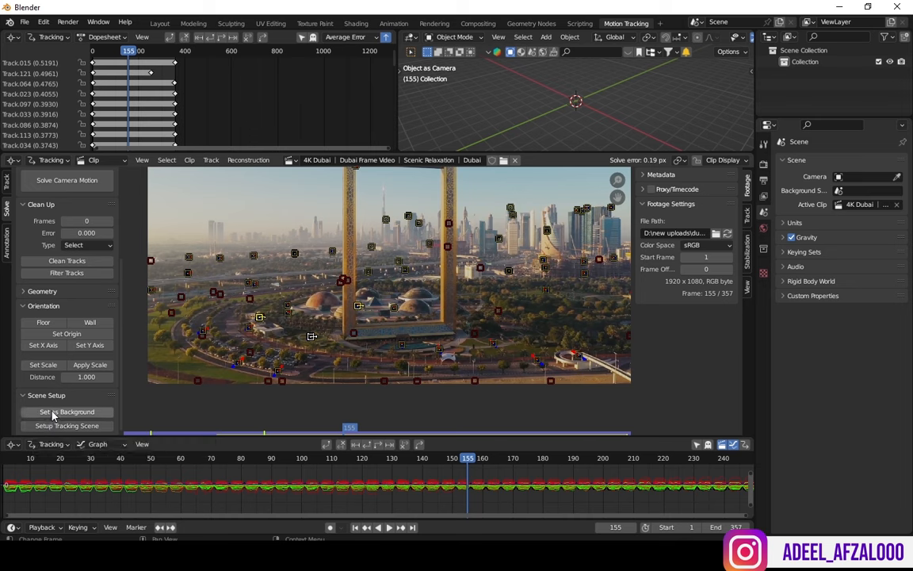
left_click_drag(37, 461, 3, 461)
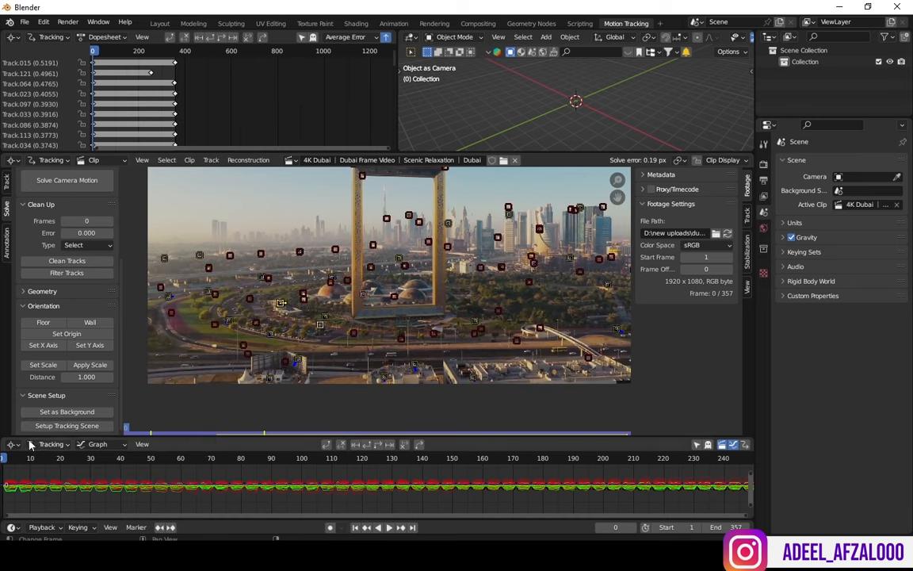
left_click(73, 412)
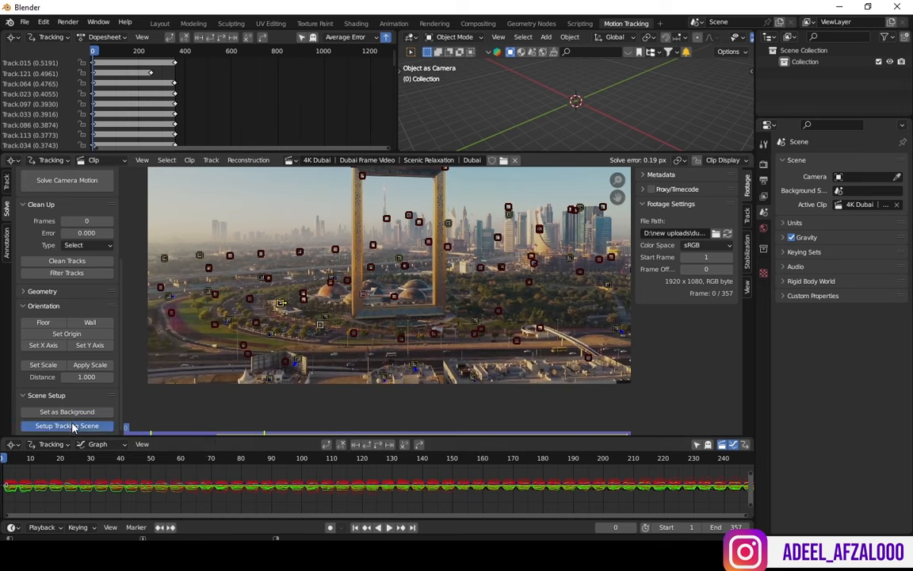
left_click(67, 425)
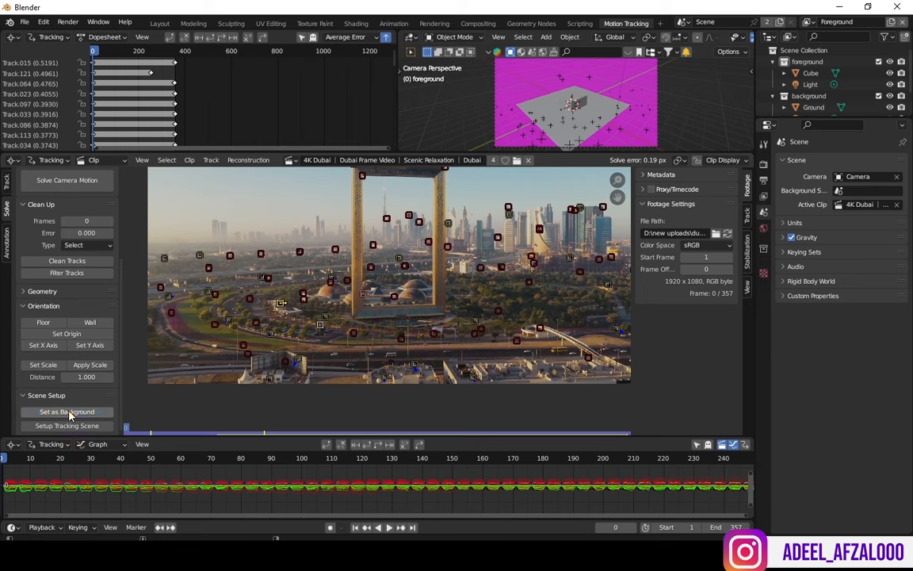
left_click_drag(7, 464, 304, 464)
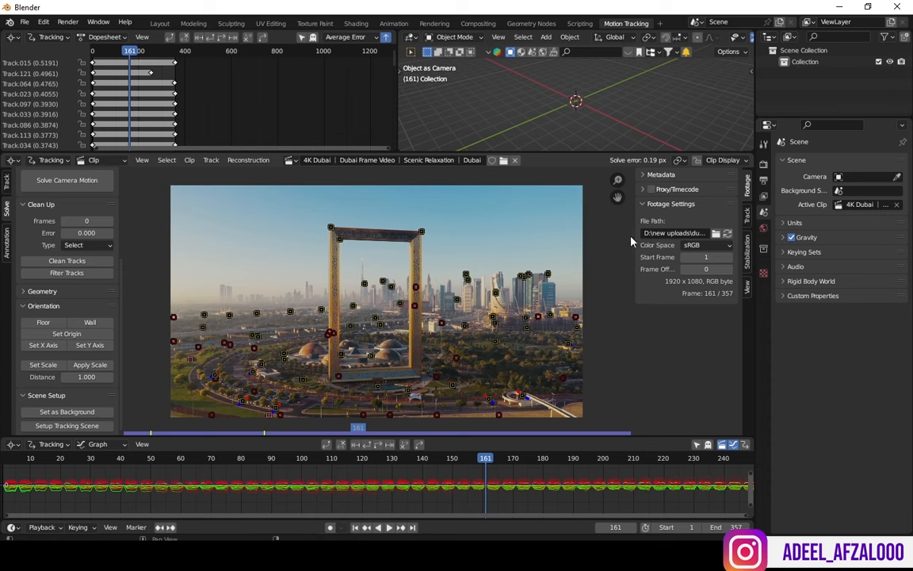
left_click_drag(618, 180, 617, 148)
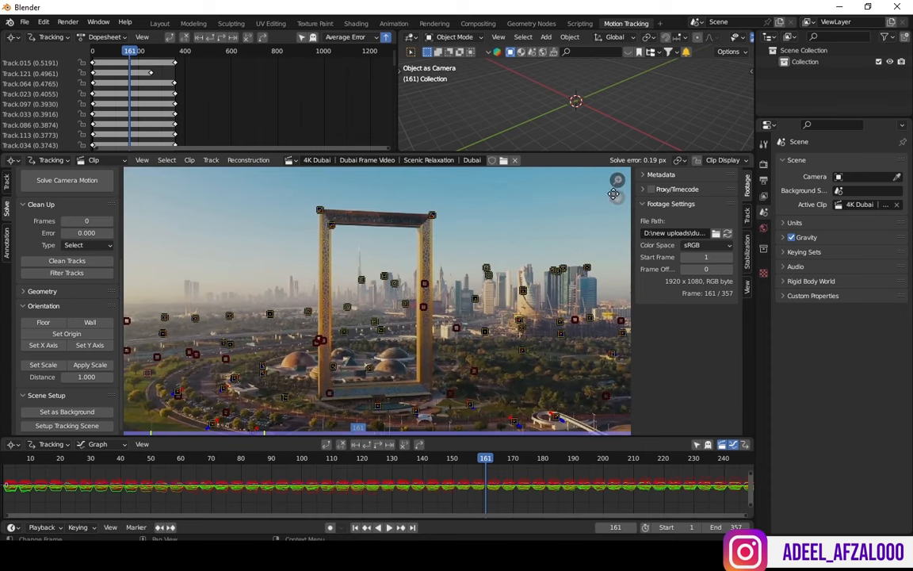
left_click_drag(618, 197, 641, 136)
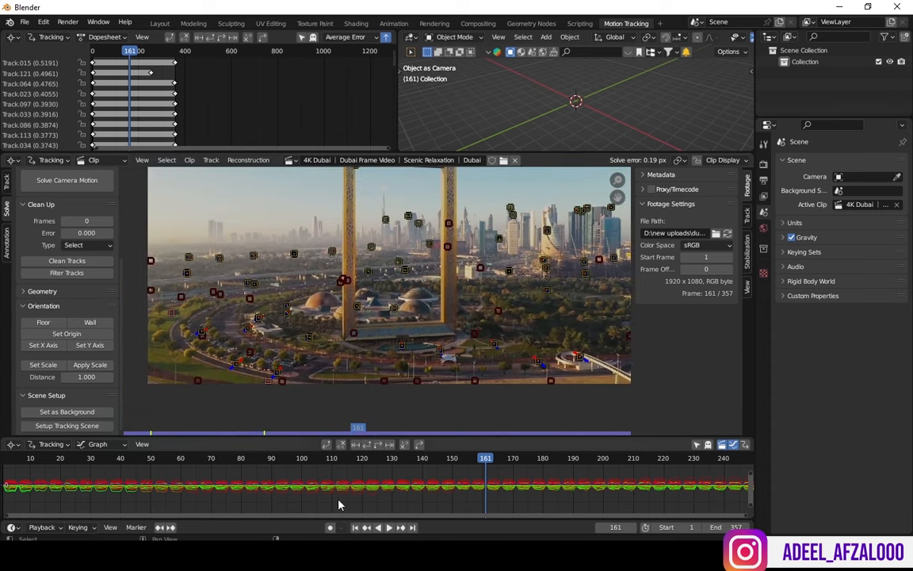
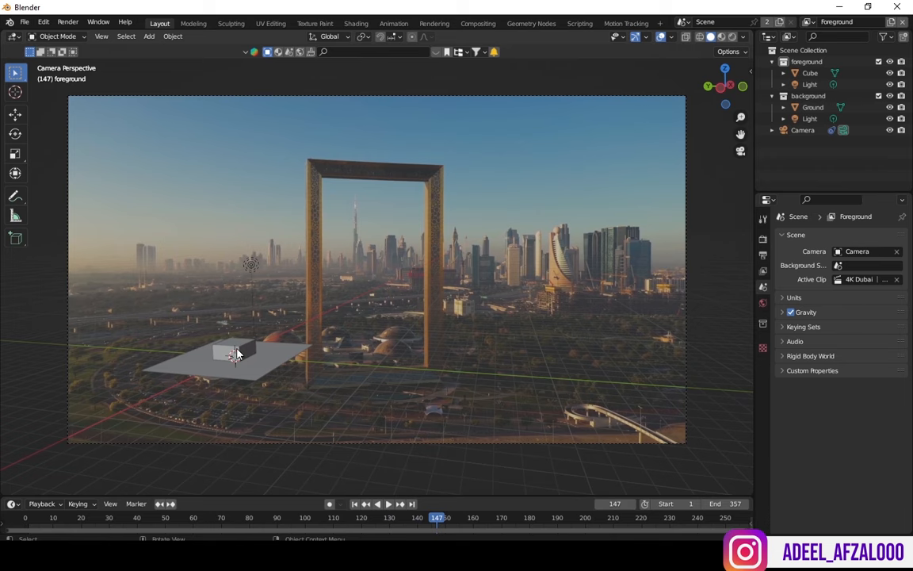
Step: Hide the Cube in the foreground collection and the Ground plane in the background collection
left_click(236, 354)
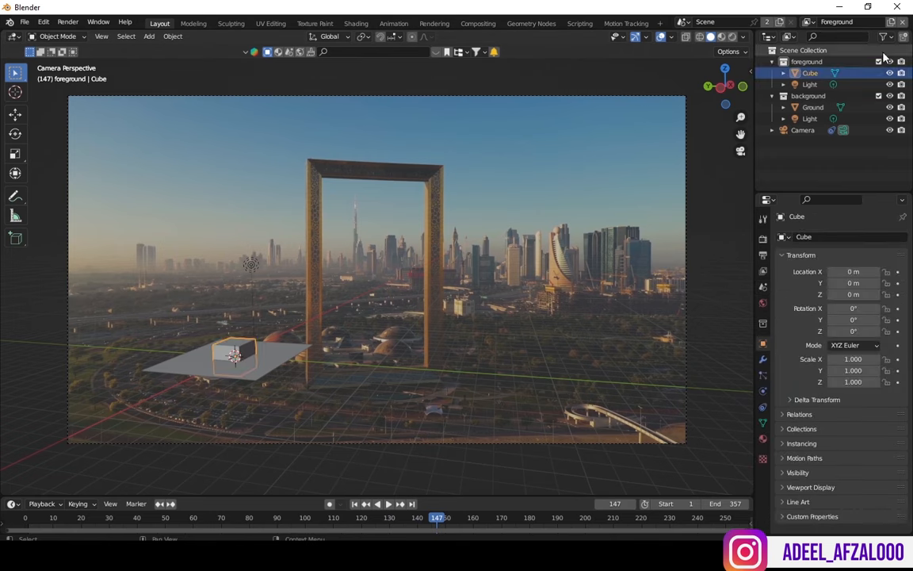
key("h")
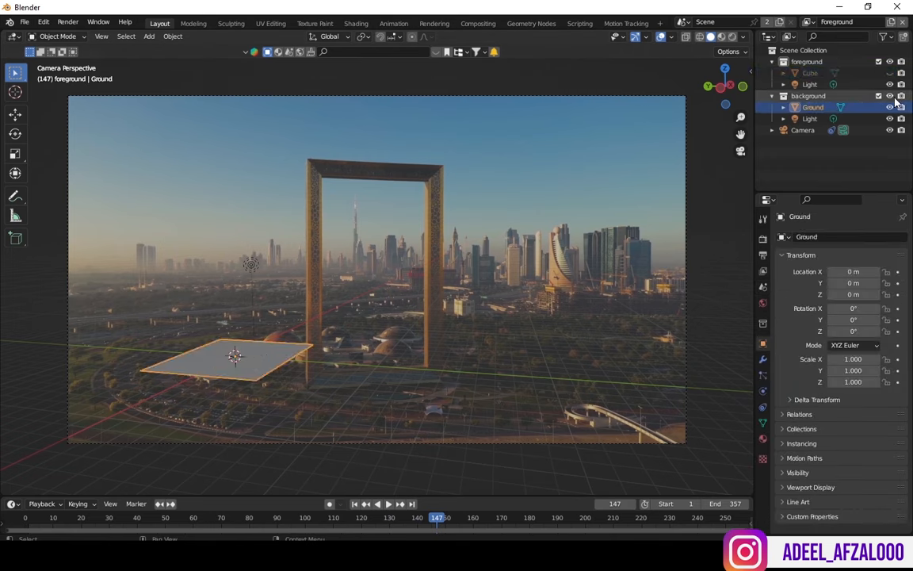
left_click(813, 107)
key("h")
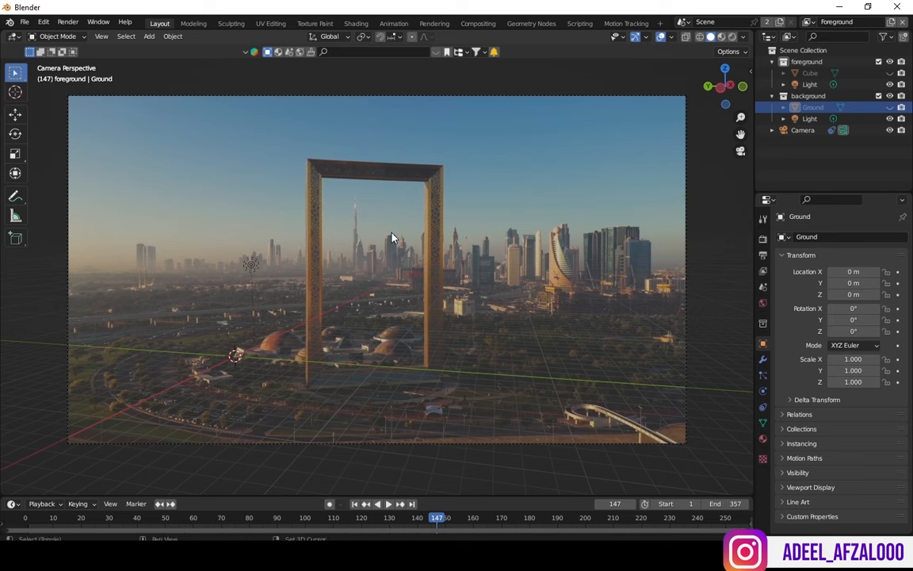
Step: Add a mesh plane and rotate it 90° around the Y axis so it stands upright
key("shift+a")
mouse_move(397, 232)
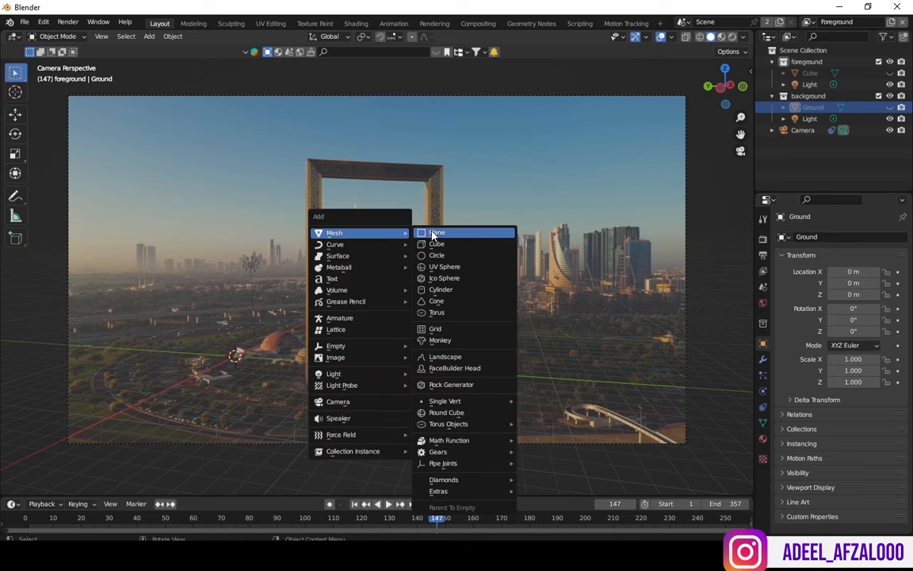
left_click(433, 233)
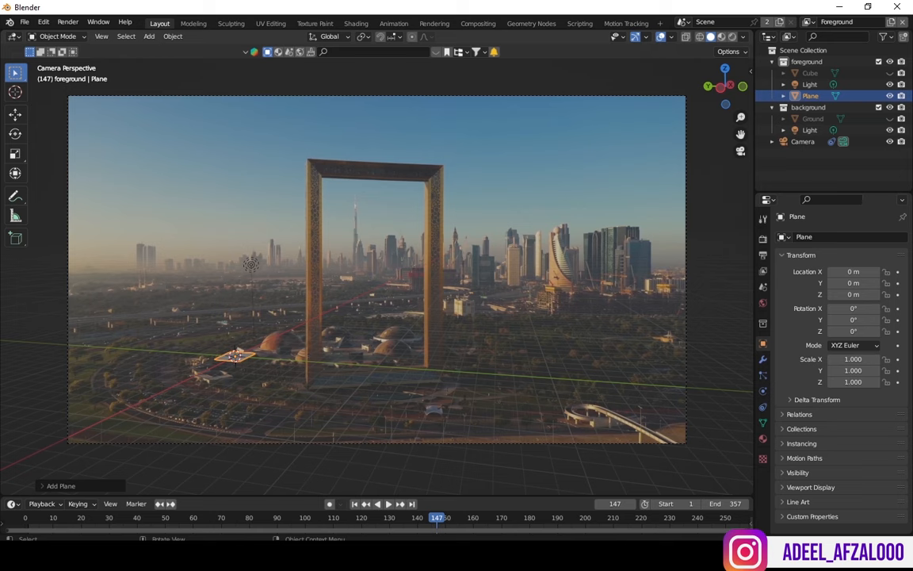
type("ry90")
key("Return")
left_click(222, 369)
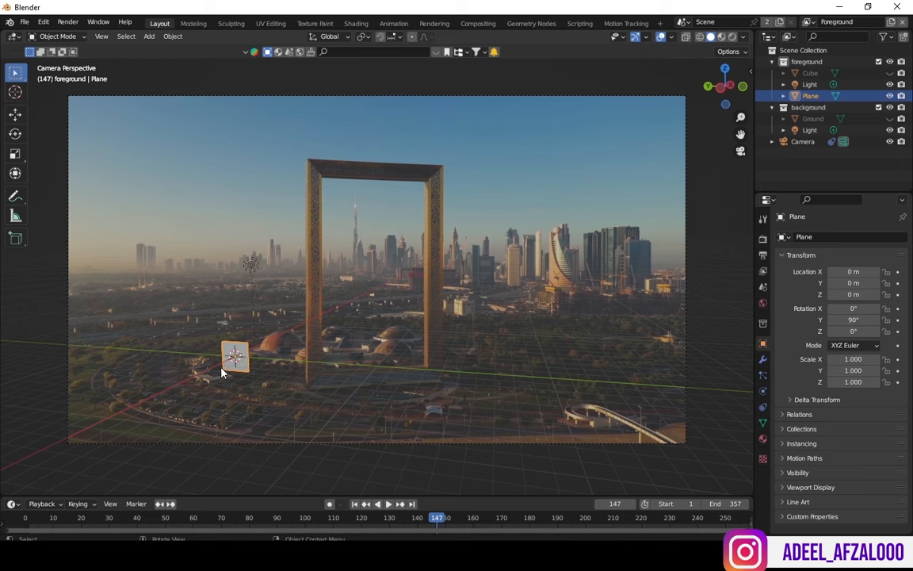
Step: Move the upright plane to about Y -8.23 m and Z 10.64 m, inside the upper part of the Dubai Frame
left_click(15, 134)
left_click(15, 173)
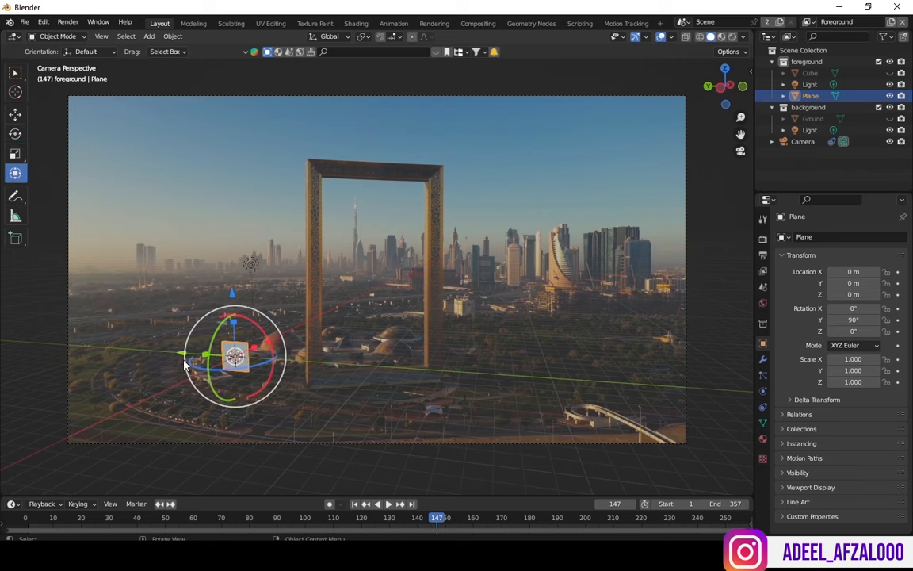
left_click_drag(192, 357, 298, 362)
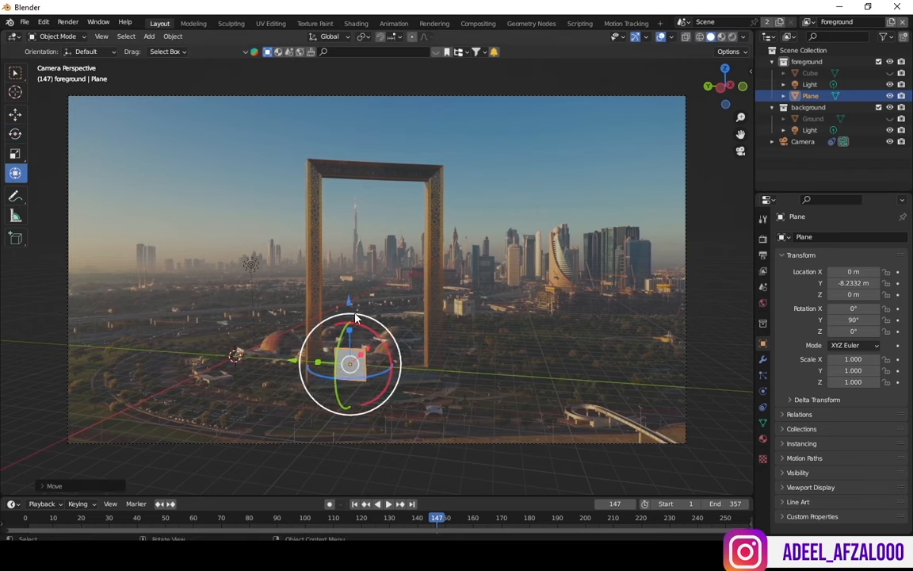
left_click_drag(350, 295, 346, 124)
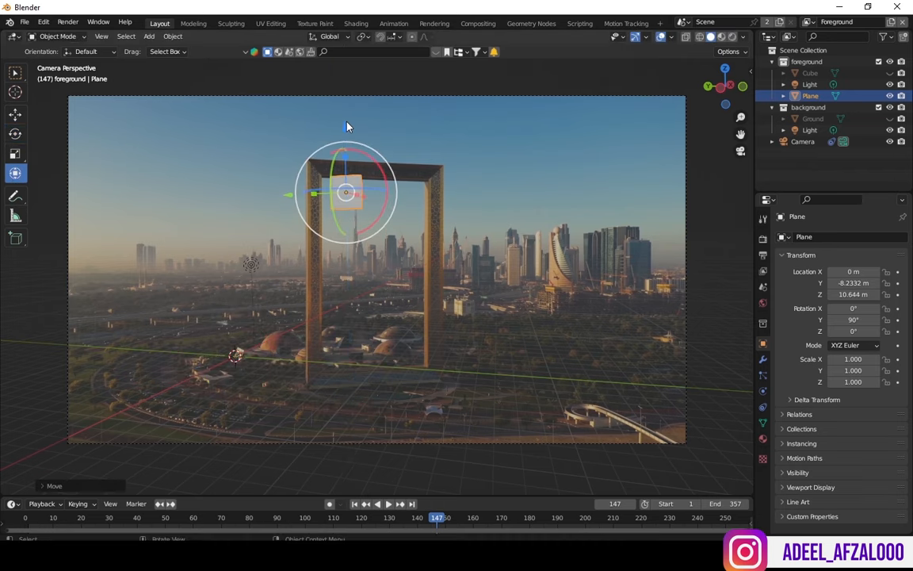
Step: Edit the plane with X-ray on and move its two upper vertices to the inner top corners of the Dubai Frame
key("Tab")
scroll(429, 127, "up", 3)
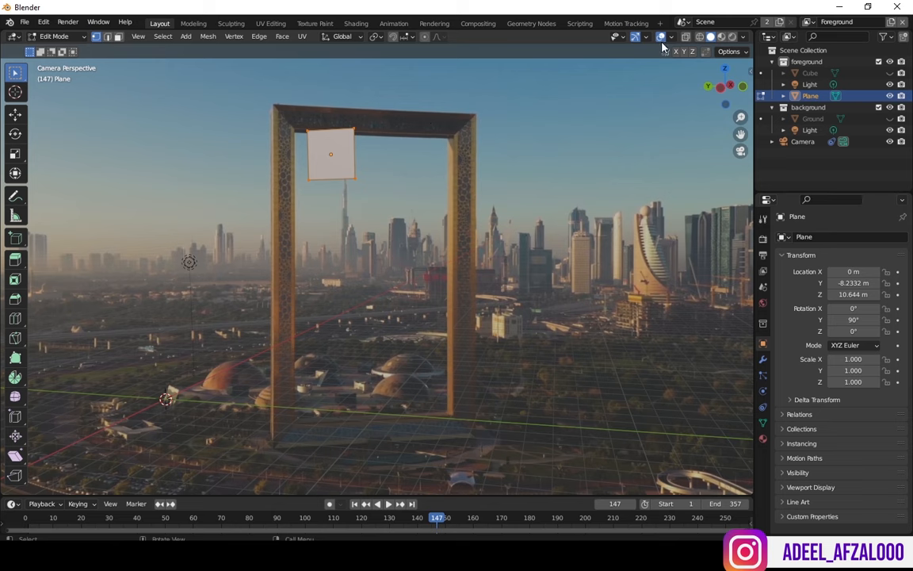
key("alt+z")
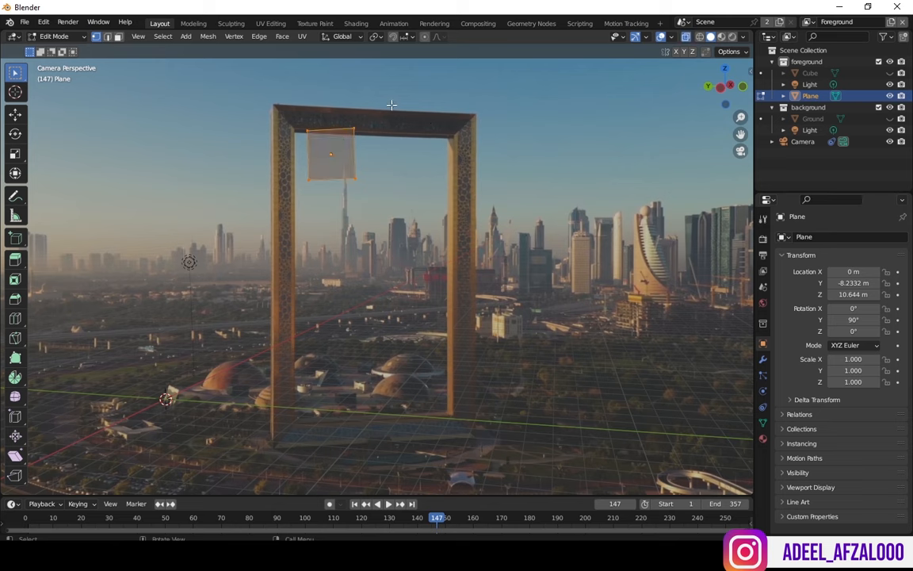
left_click(353, 129)
left_click(15, 173)
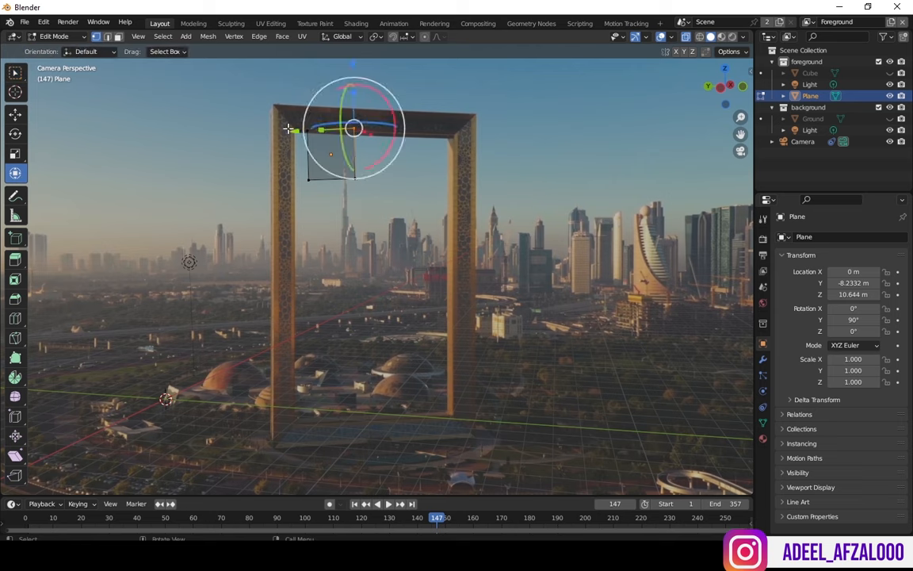
left_click_drag(288, 129, 393, 143)
left_click(307, 129)
left_click_drag(307, 64, 305, 73)
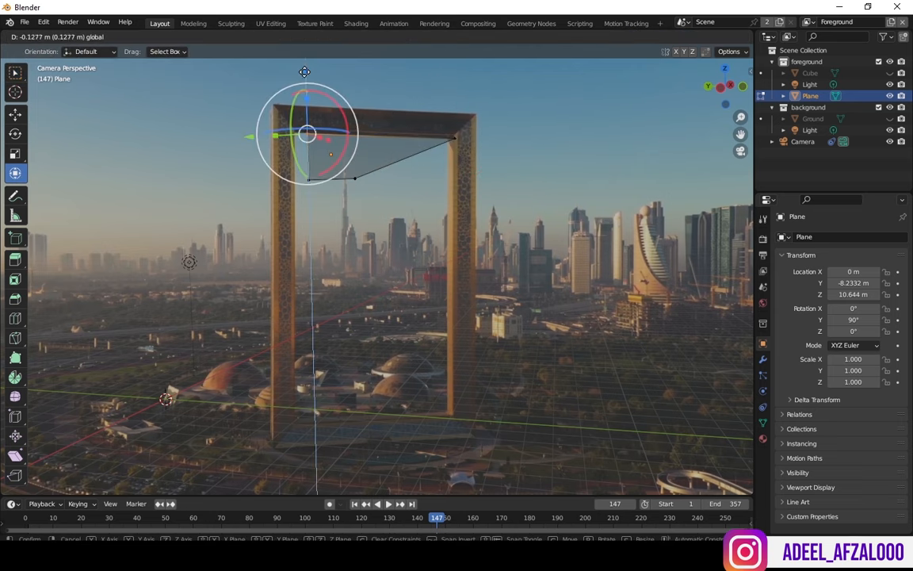
mouse_move(251, 136)
left_mouse_down()
mouse_move(238, 139)
mouse_move(250, 139)
left_mouse_up()
Step: Move the plane's two lower vertices down to the inner bottom corners of the Dubai Frame opening
left_click(355, 178)
left_click_drag(361, 147, 366, 382)
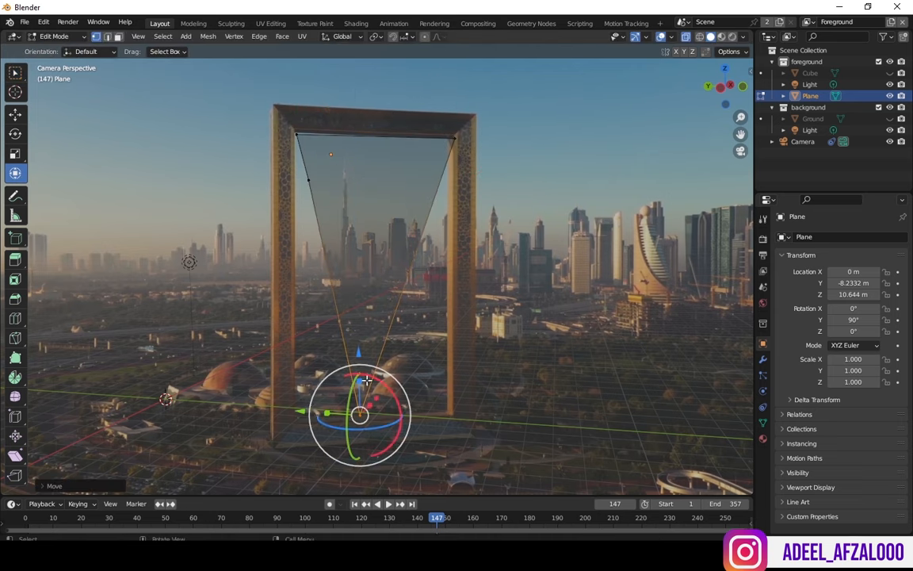
left_click_drag(300, 412, 391, 415)
left_click(309, 181)
left_click_drag(309, 118, 307, 359)
left_click_drag(266, 422, 252, 422)
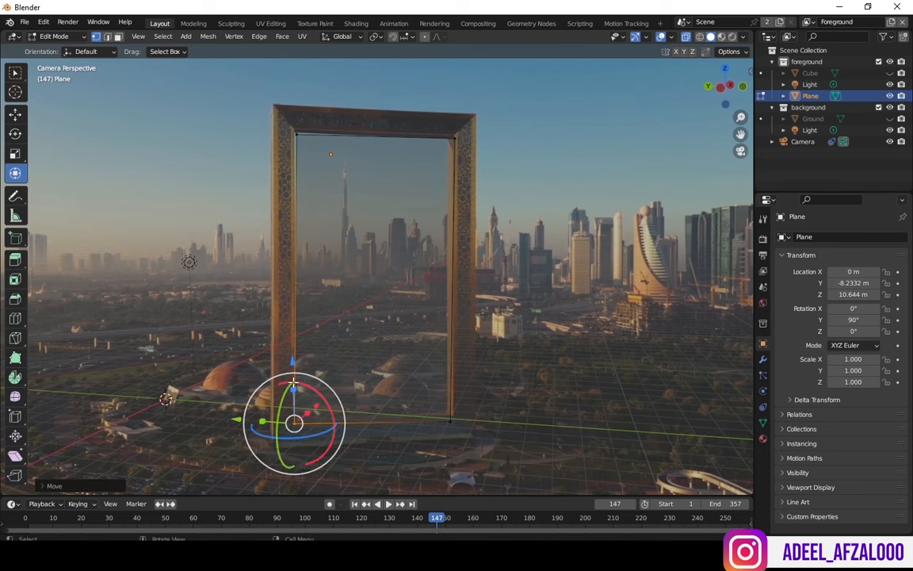
left_click_drag(292, 363, 292, 366)
Step: Fine-tune the plane's upper-left vertex along Z and Y to match the frame's inner corner exactly
left_click(278, 129)
left_click_drag(297, 76, 293, 69)
left_click_drag(741, 118, 834, 379)
left_click_drag(224, 200, 222, 200)
left_click_drag(278, 136, 278, 134)
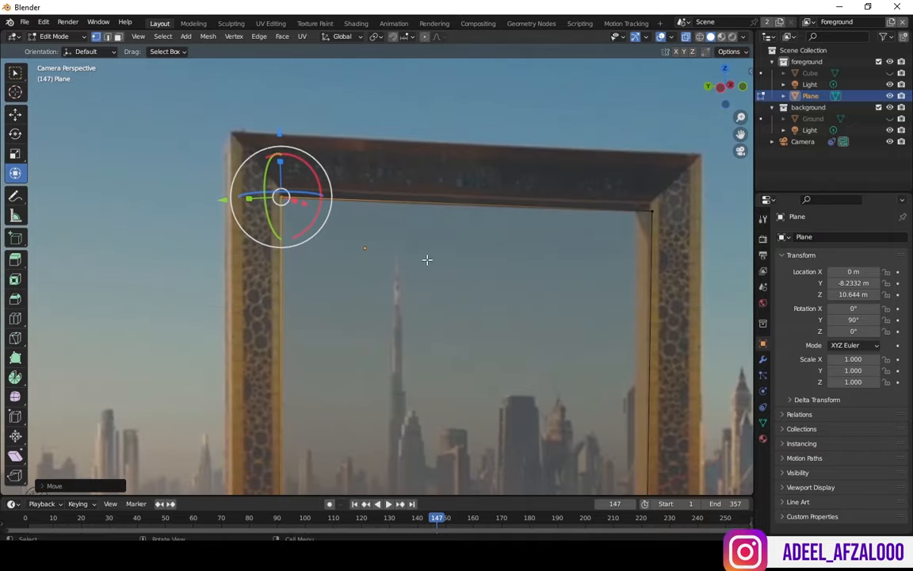
Step: Adjust the plane's lower-left vertex to the frame's inner corner and return to Object Mode outside the camera view
left_click_drag(740, 134, 685, 48)
left_click_drag(625, 356, 197, 316)
left_click_drag(400, 268, 401, 238)
left_click(226, 313)
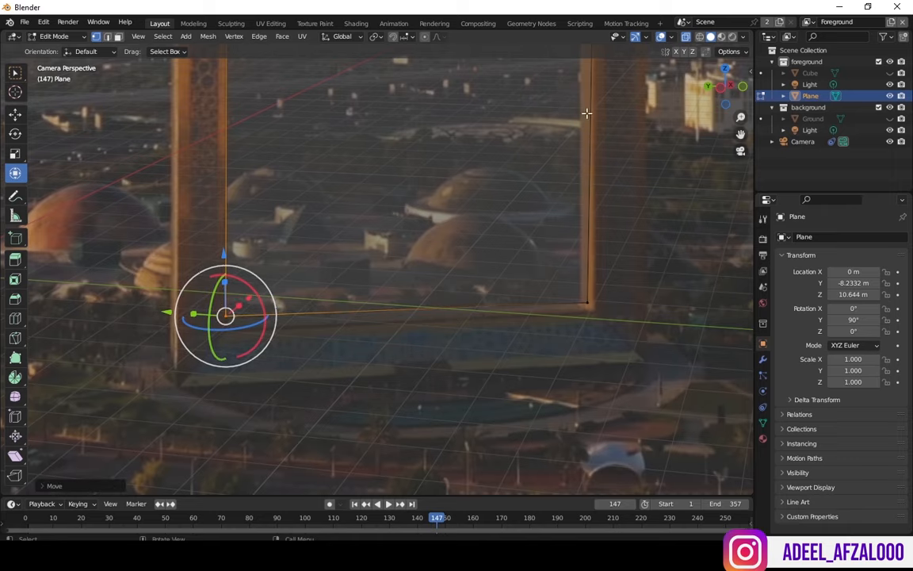
left_click_drag(740, 117, 740, 158)
left_click_drag(728, 89, 676, 324)
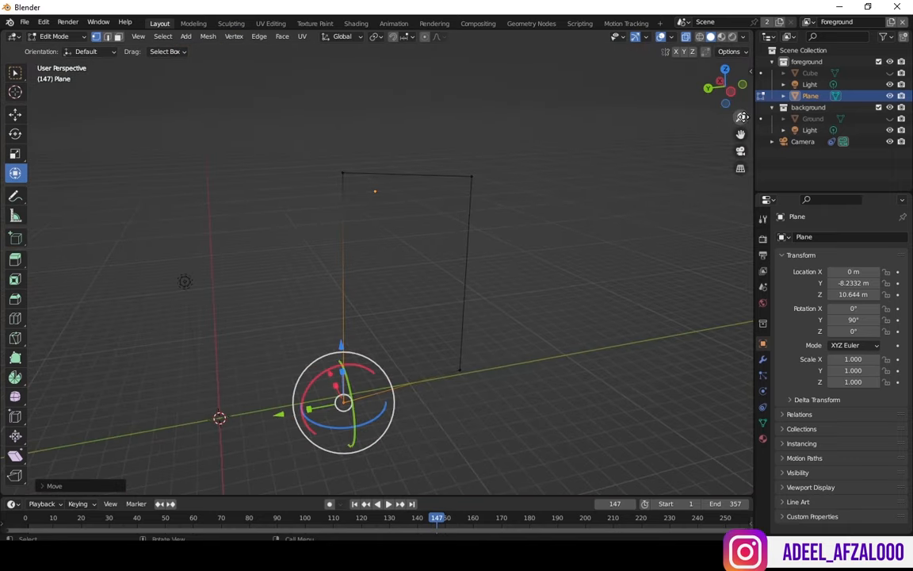
key("Tab")
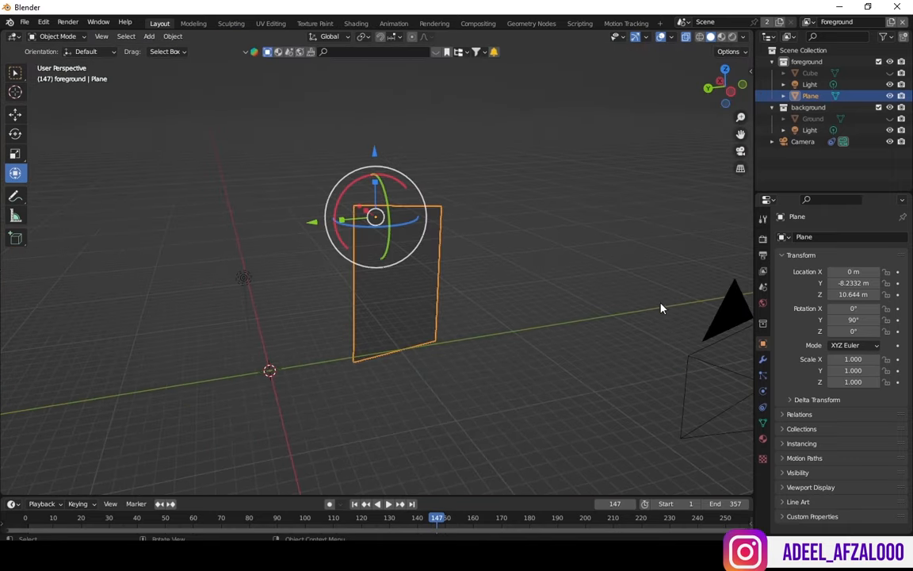
Step: Turn off X-ray and raise the camera background clip's opacity to 1.000, with the scene shown through the camera
left_click(687, 38)
left_click(685, 383)
left_click(763, 392)
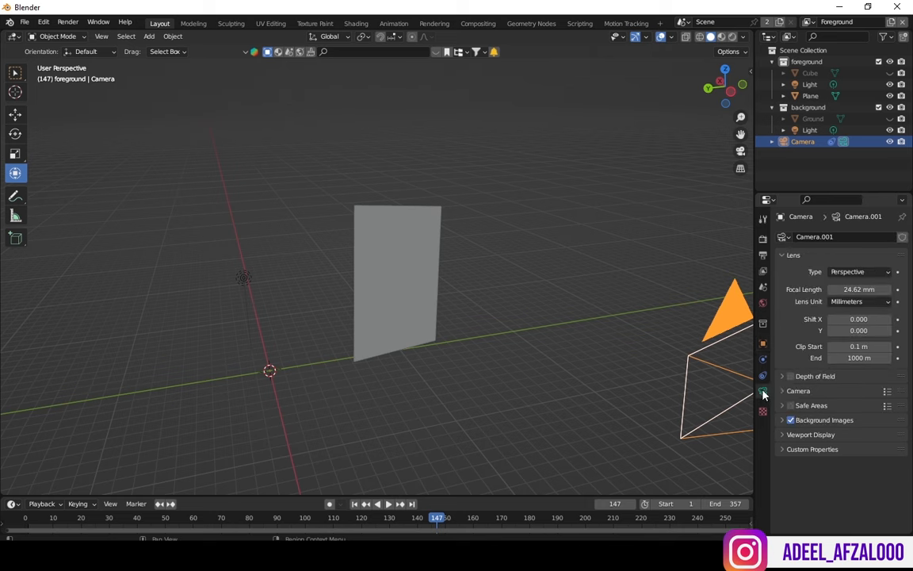
left_click(782, 420)
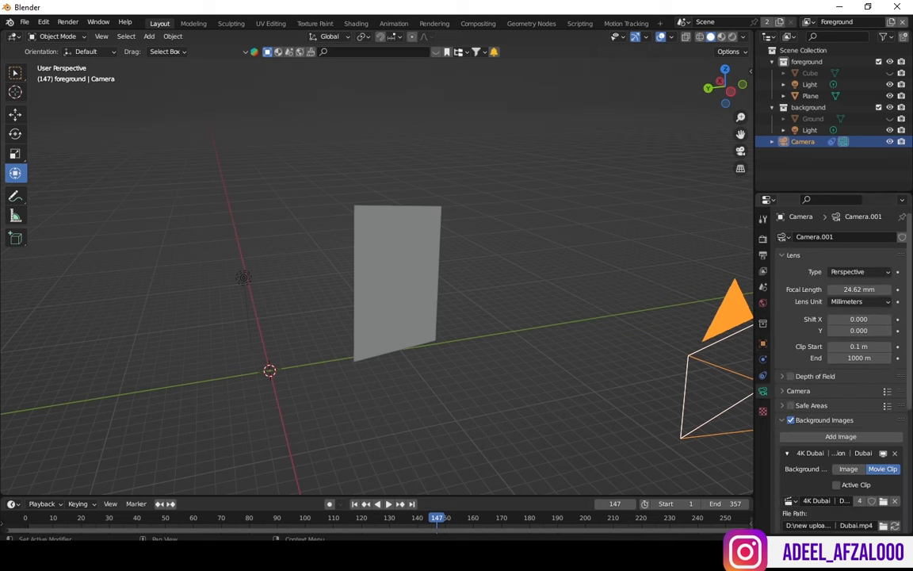
scroll(909, 357, "down", 5)
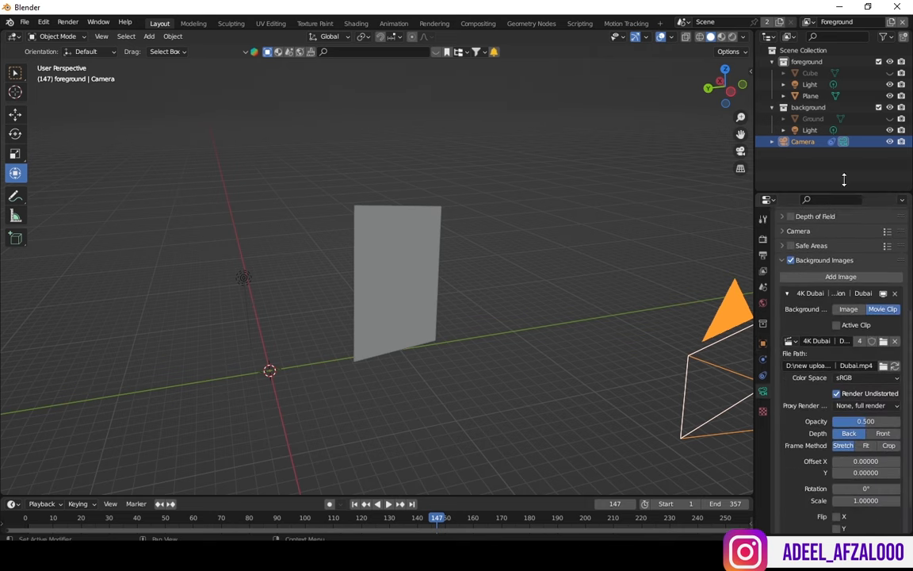
key("KP_0")
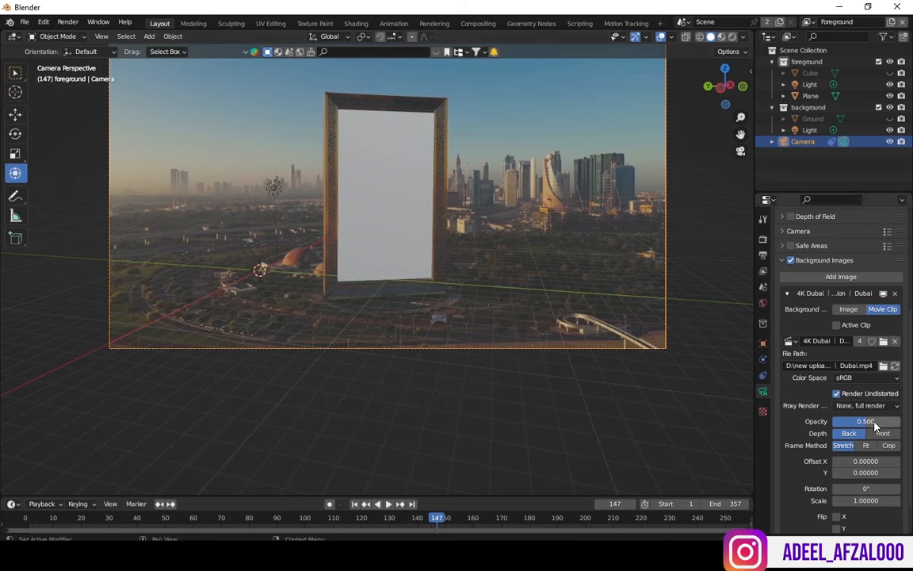
left_click_drag(868, 426, 904, 426)
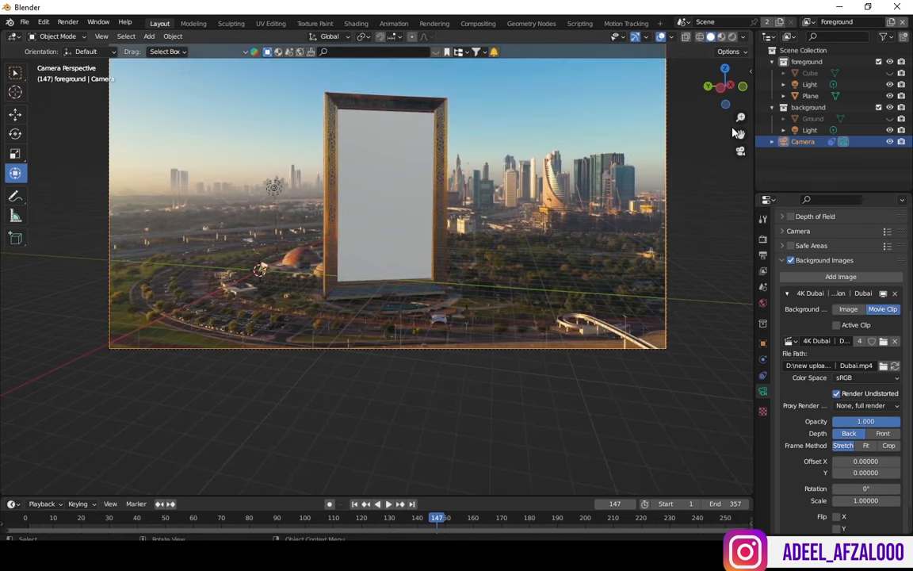
Step: Play and scrub the footage in camera view to check that the plane follows the frame, stopping at frame 81
scroll(738, 132, "up", 3)
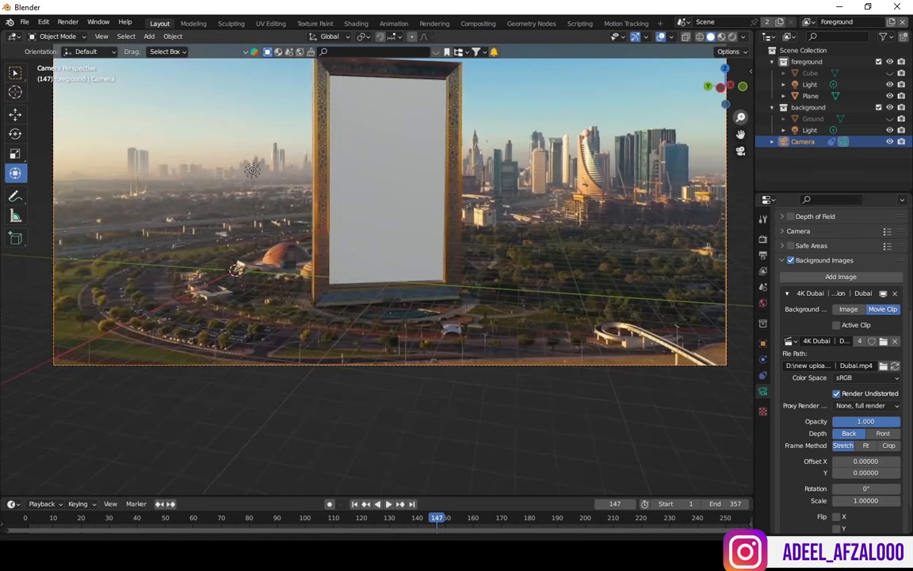
key("Home")
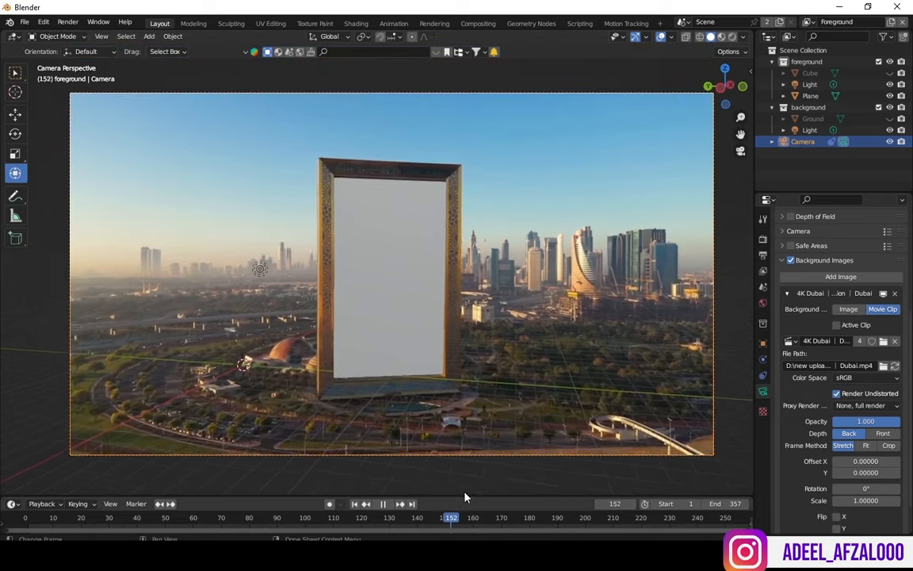
left_click_drag(463, 517, 253, 517)
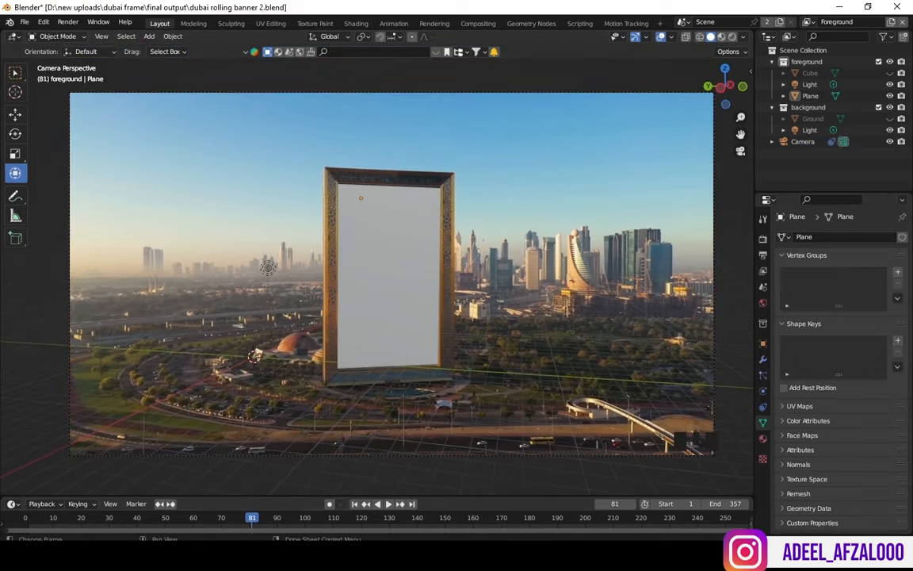
Step: Add Cloth physics to the plane inside the Dubai Frame
left_click(387, 240)
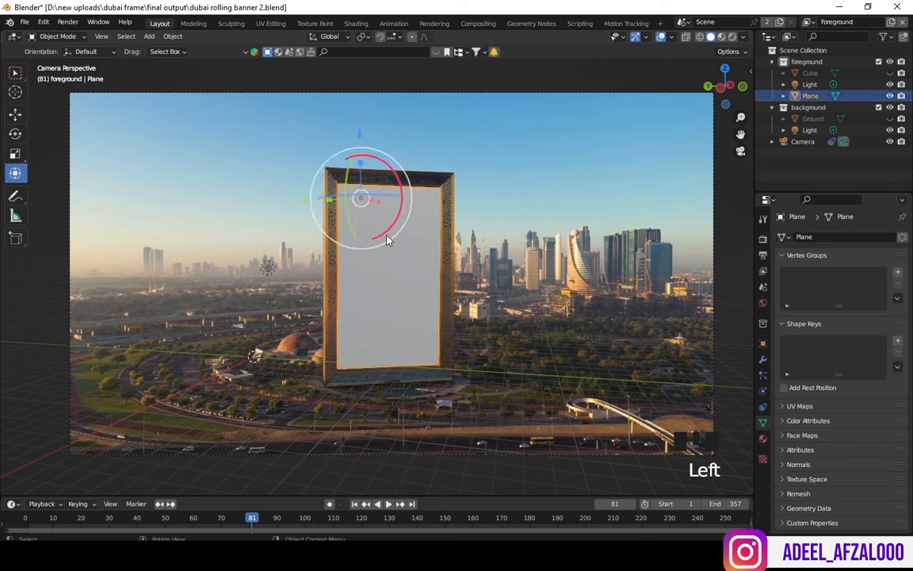
left_click(762, 392)
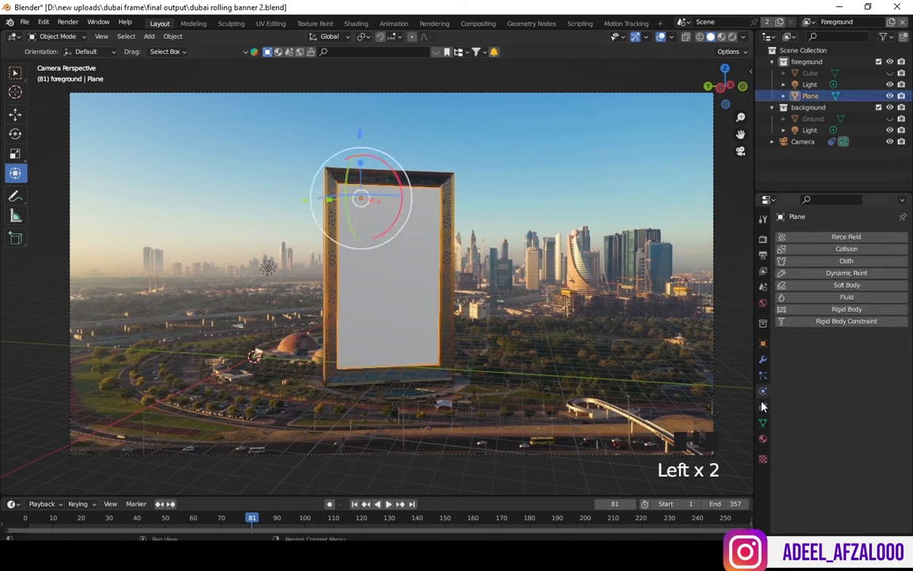
left_click(845, 262)
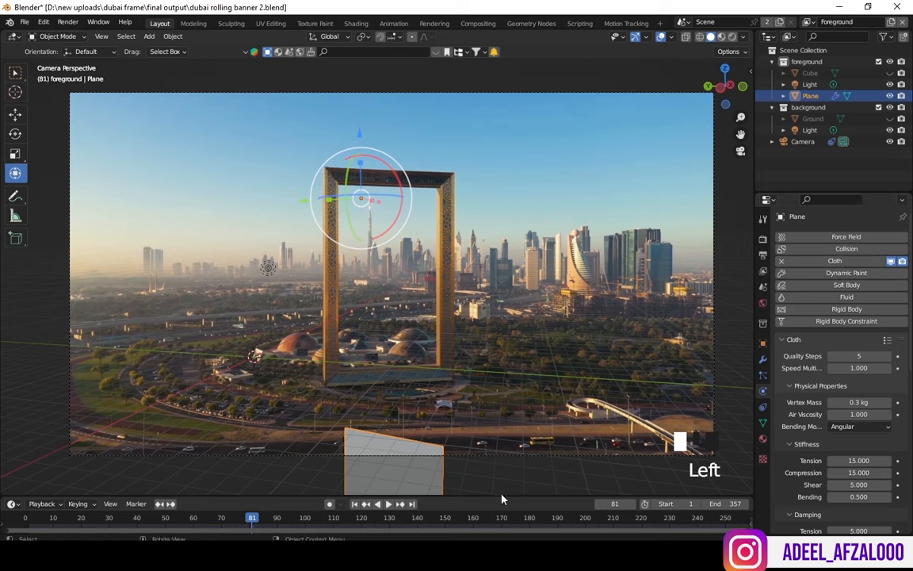
Step: Play the cloth simulation from the start of the timeline to watch the plane fall, and return to frame 0
left_click(44, 522)
key("space")
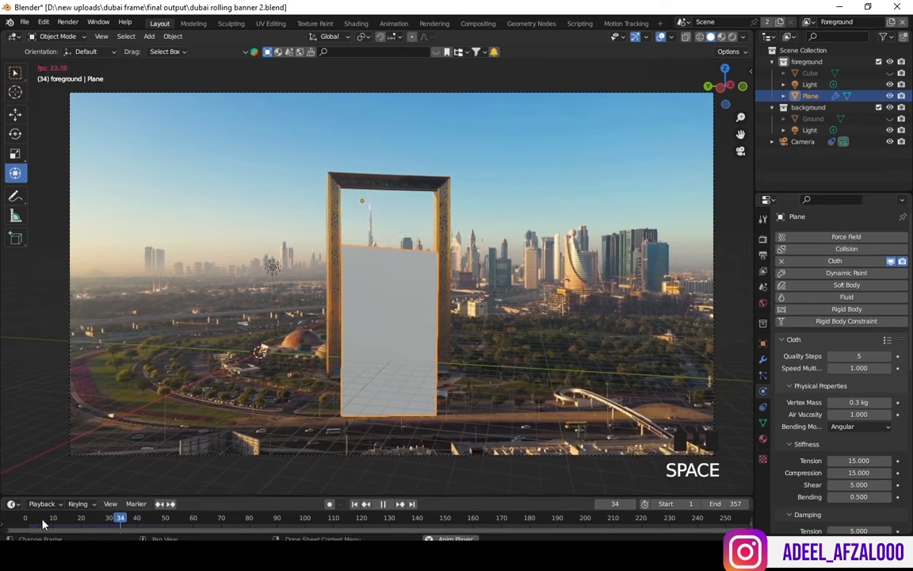
key("space")
key("Left")
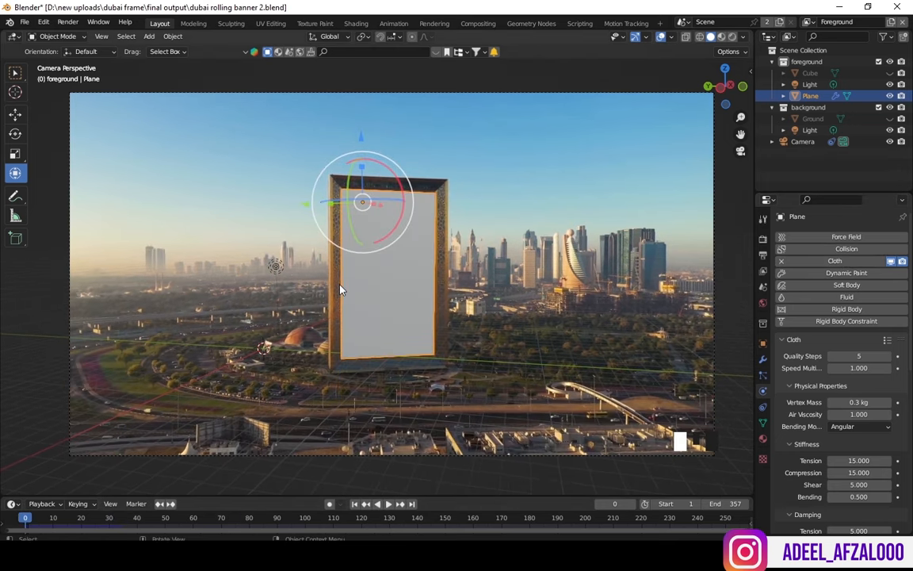
Step: Subdivide the whole plane in Edit Mode with 60 cuts
key("Tab")
key("a")
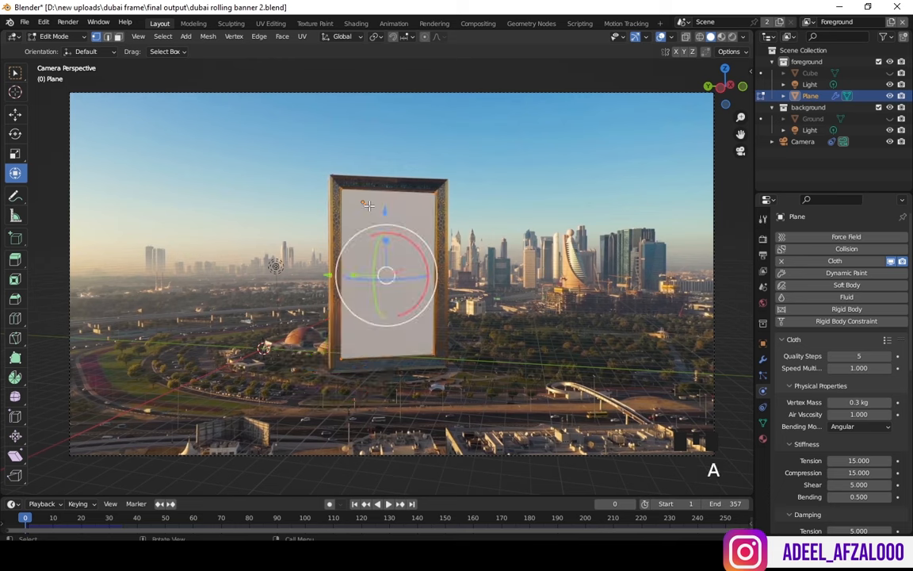
right_click(331, 198)
left_click(310, 205)
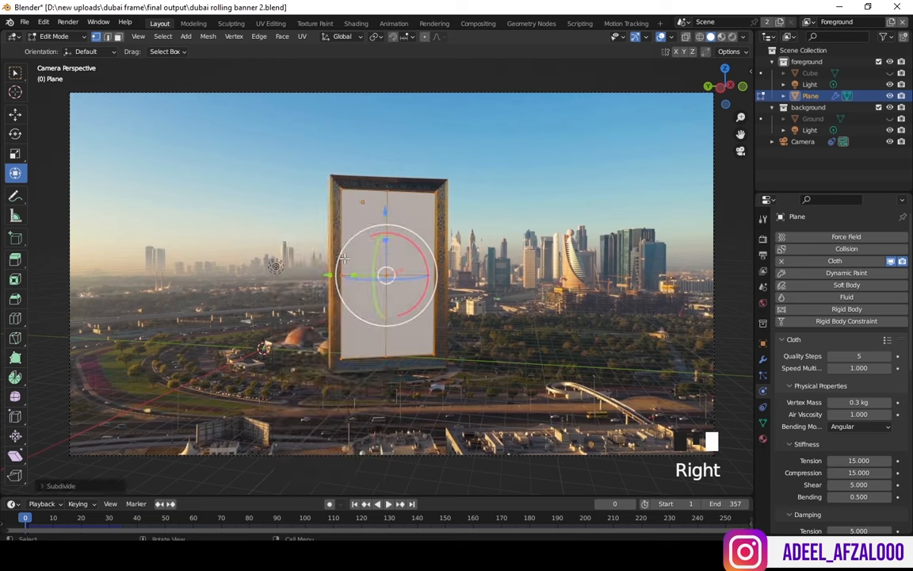
left_click(55, 485)
left_click(147, 409)
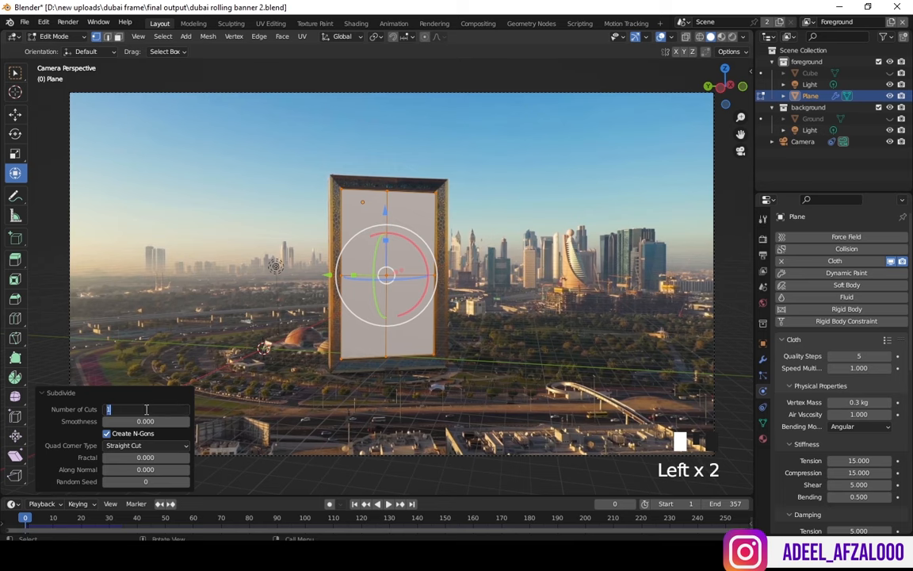
key("BackSpace")
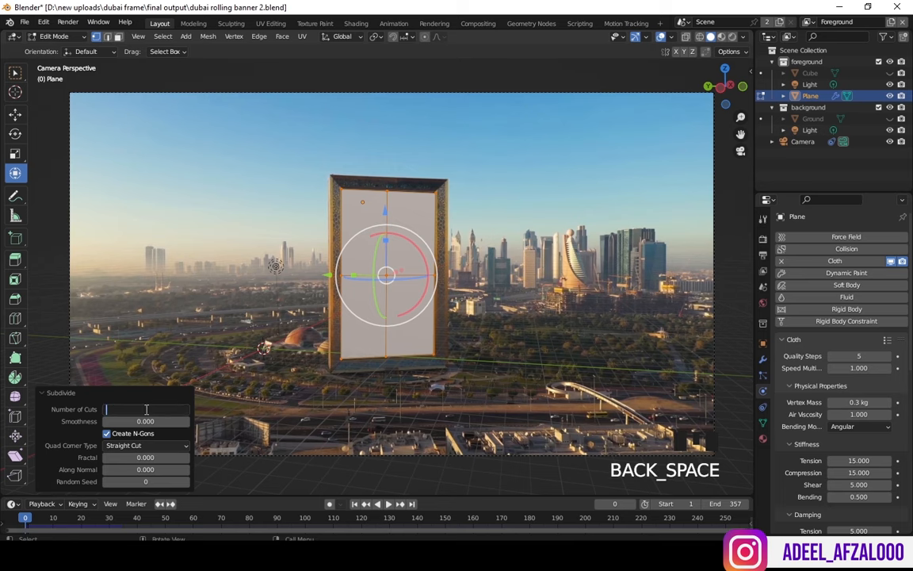
key("Return")
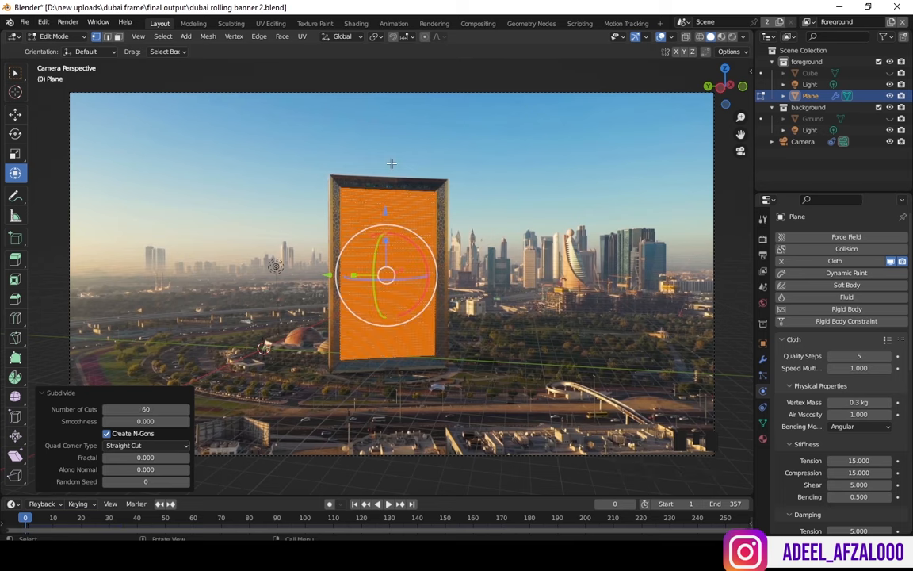
Step: Assign the plane's top row of vertices to a new vertex group and return to Object Mode
left_click_drag(741, 118, 723, 226)
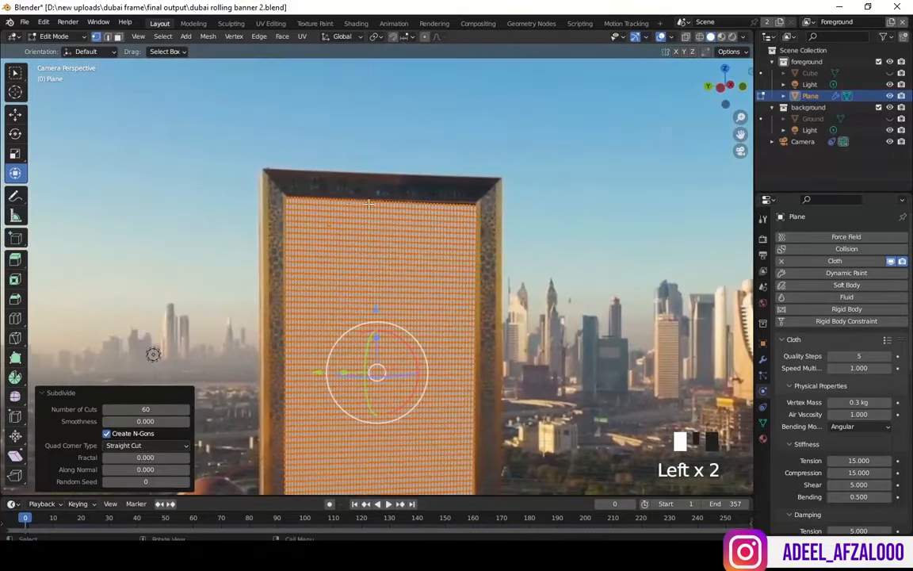
left_click(283, 198, "alt")
left_click(281, 199, "alt")
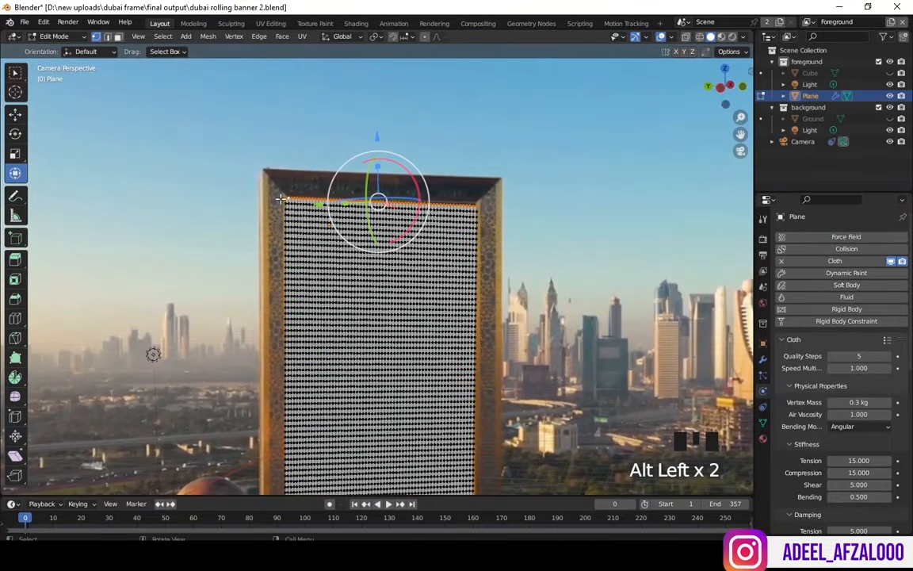
left_click_drag(741, 118, 741, 93)
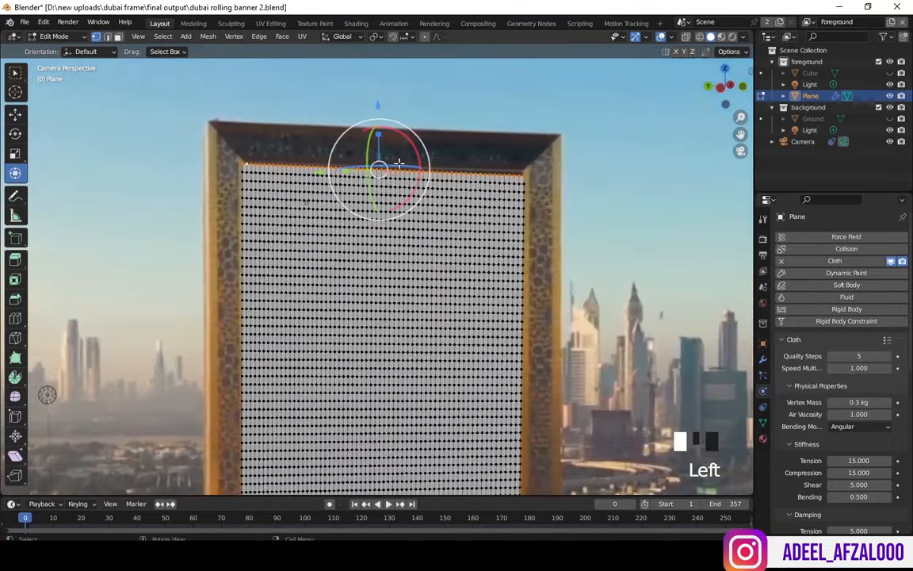
left_click(763, 423)
left_click(898, 272)
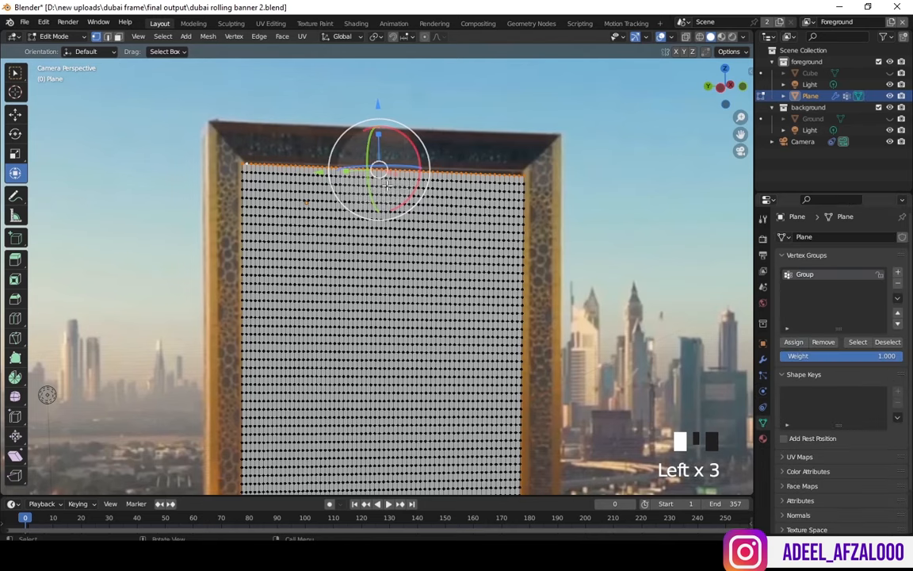
key("Tab")
Step: Set the cloth's Pin Group to the vertex group named Group in its Shape settings
left_click_drag(735, 118, 729, 352)
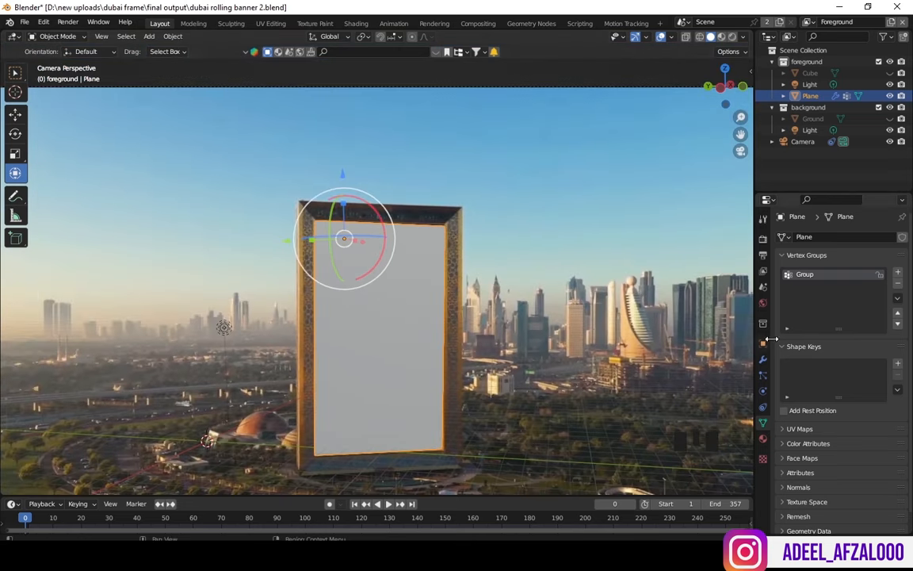
left_click(764, 392)
left_click_drag(909, 306, 903, 479)
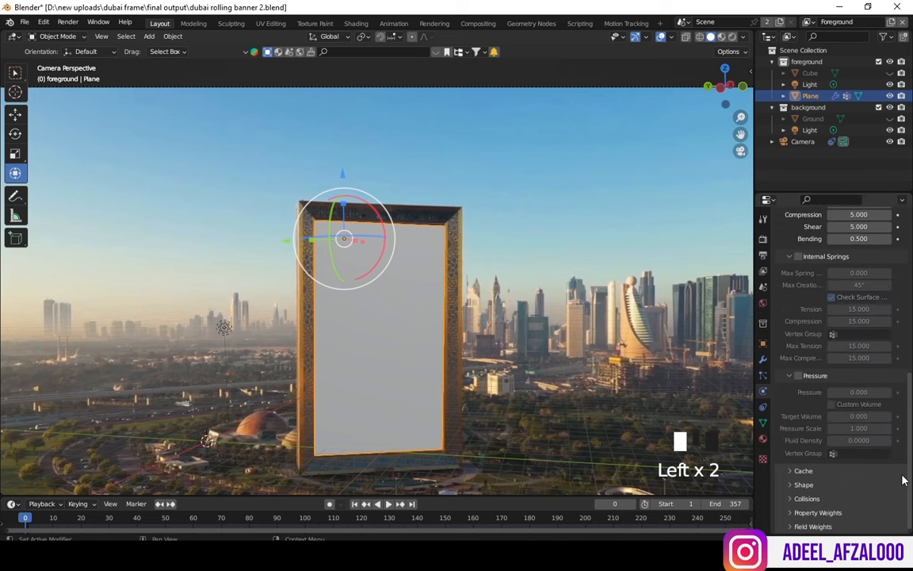
left_click(792, 487)
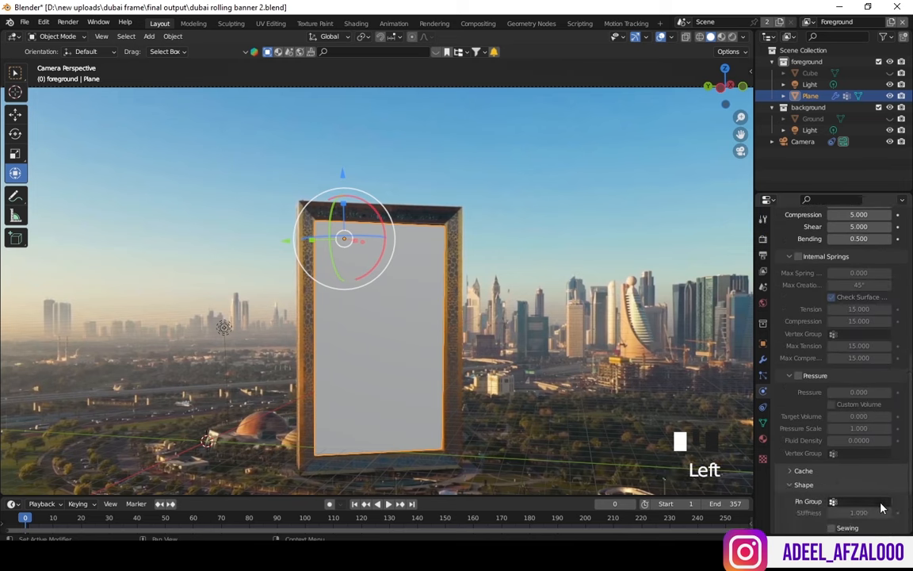
scroll(888, 380, "down", 3)
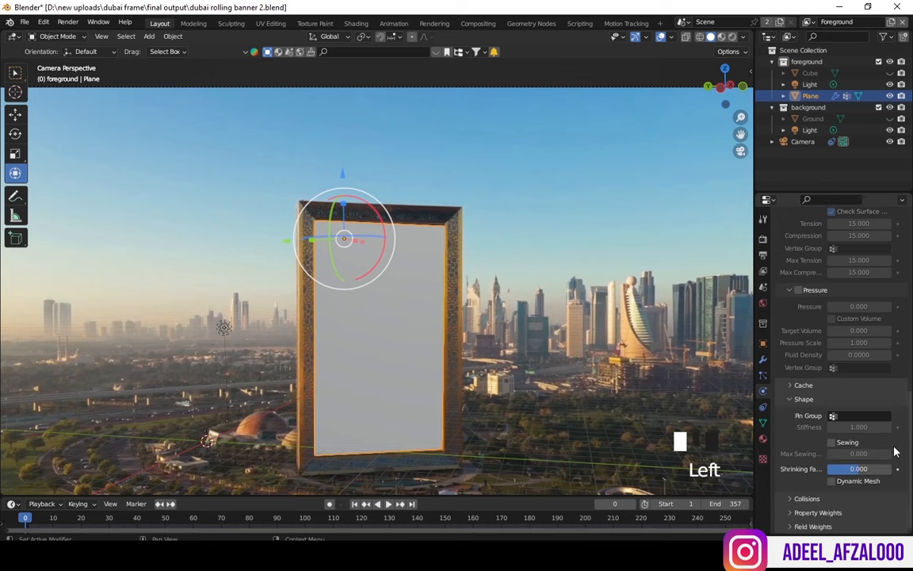
left_click(860, 415)
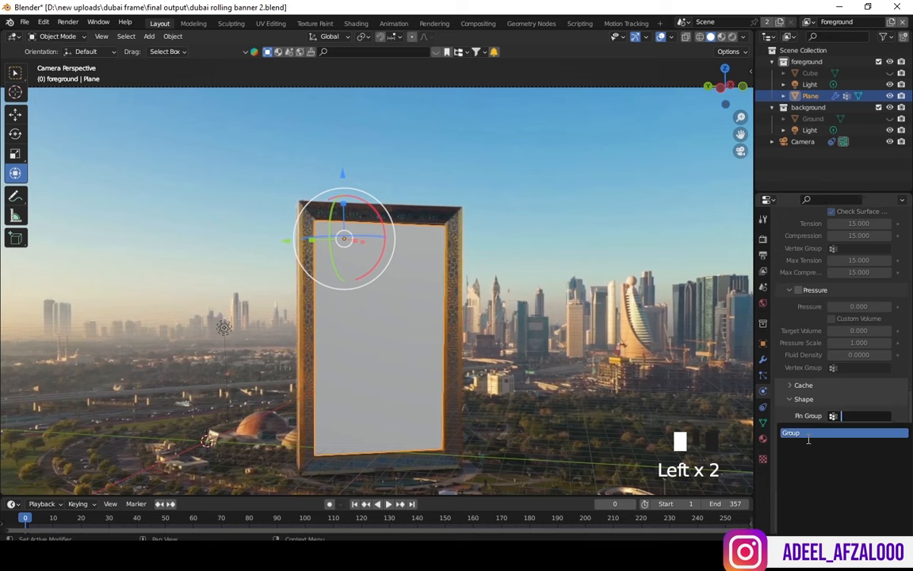
left_click(805, 430)
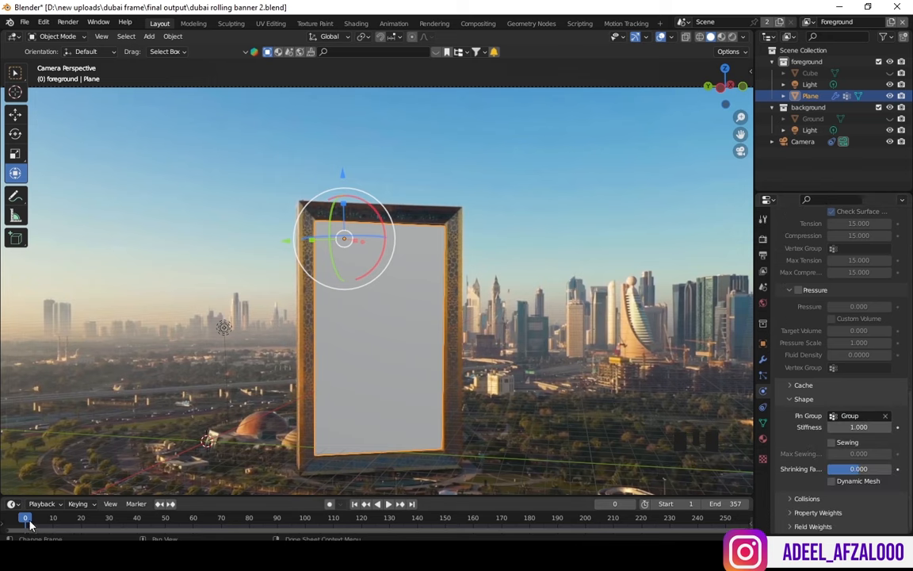
Step: Play the cloth simulation from frame 0 to test the pinned top edge
key("space")
key("space")
left_click(366, 315)
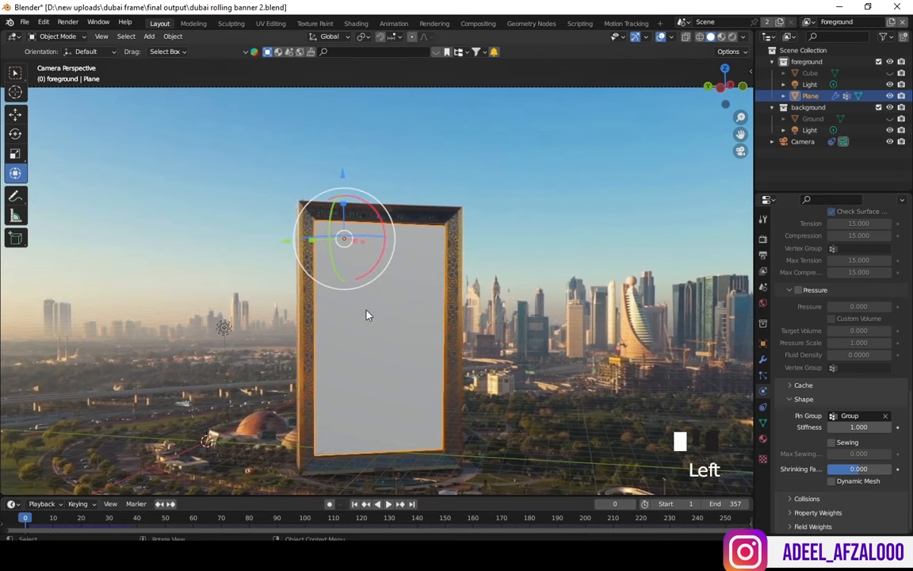
Step: Add a Wind force field outside the camera view and rotate it about 78.1° around the global X axis
left_click_drag(741, 118, 742, 142)
left_click_drag(717, 94, 742, 111)
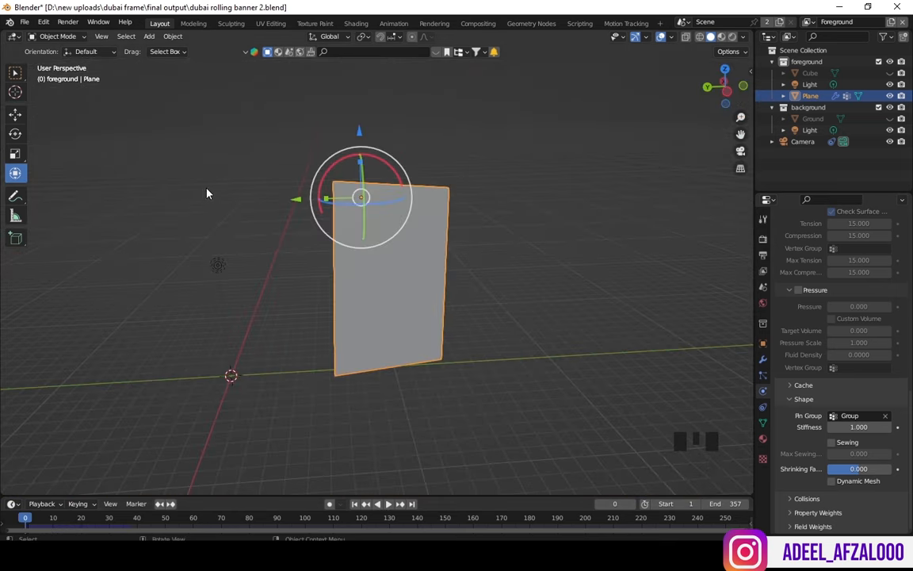
key("shift+a")
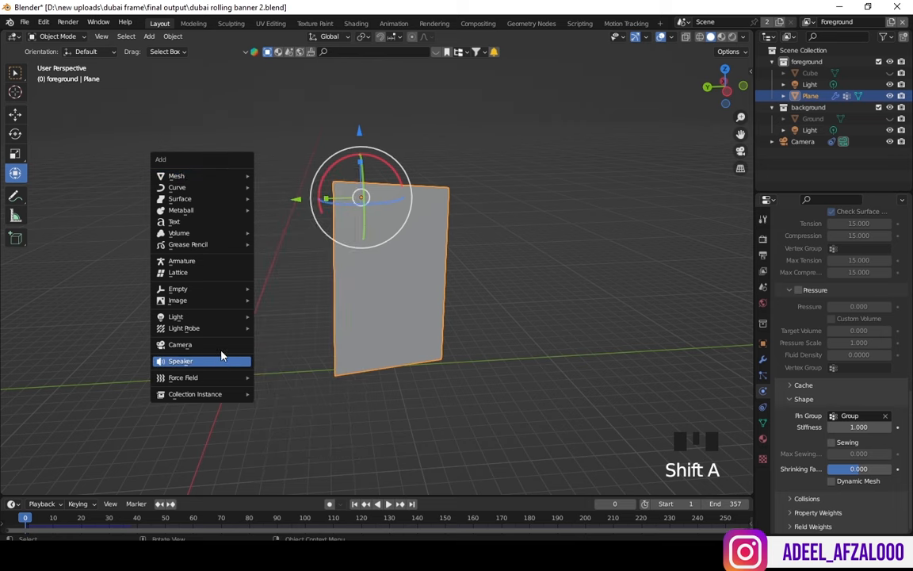
mouse_move(228, 381)
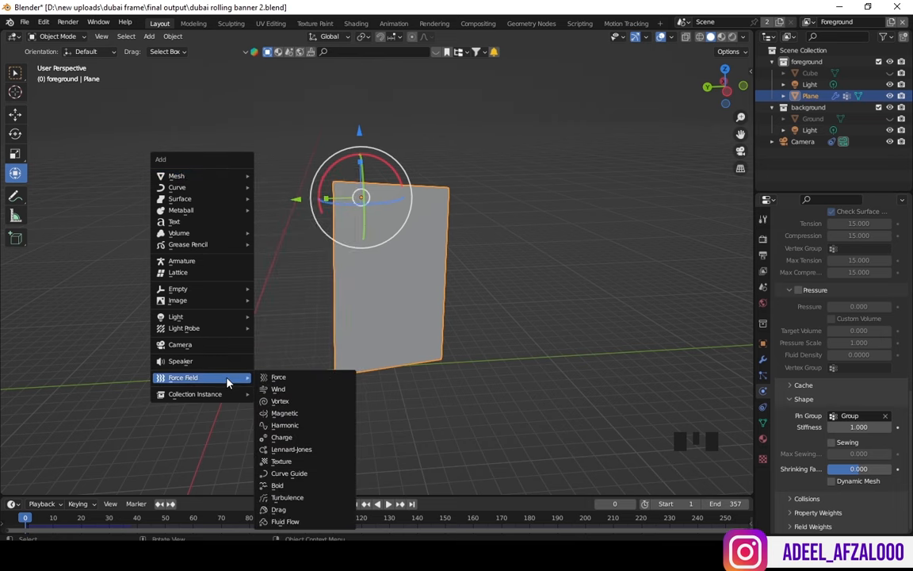
left_click(299, 388)
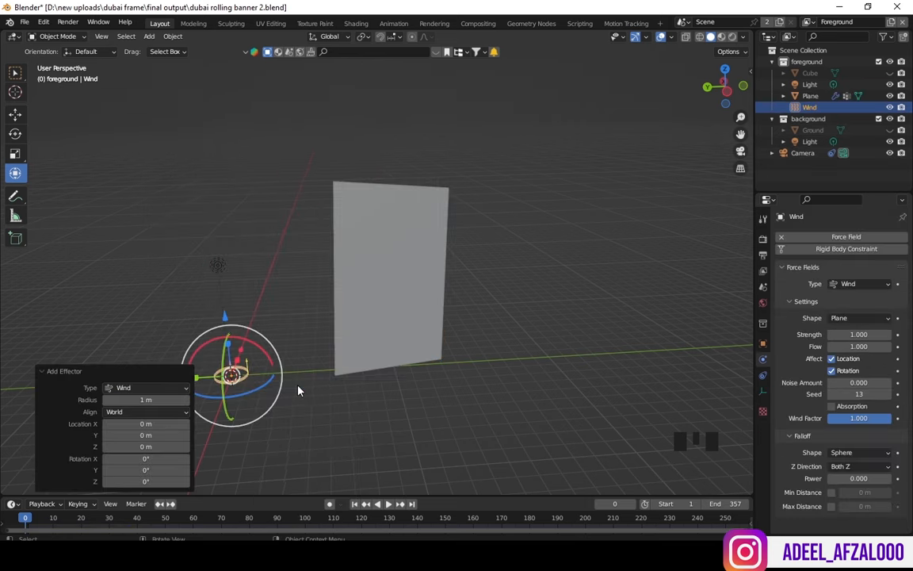
left_click_drag(230, 341, 290, 415)
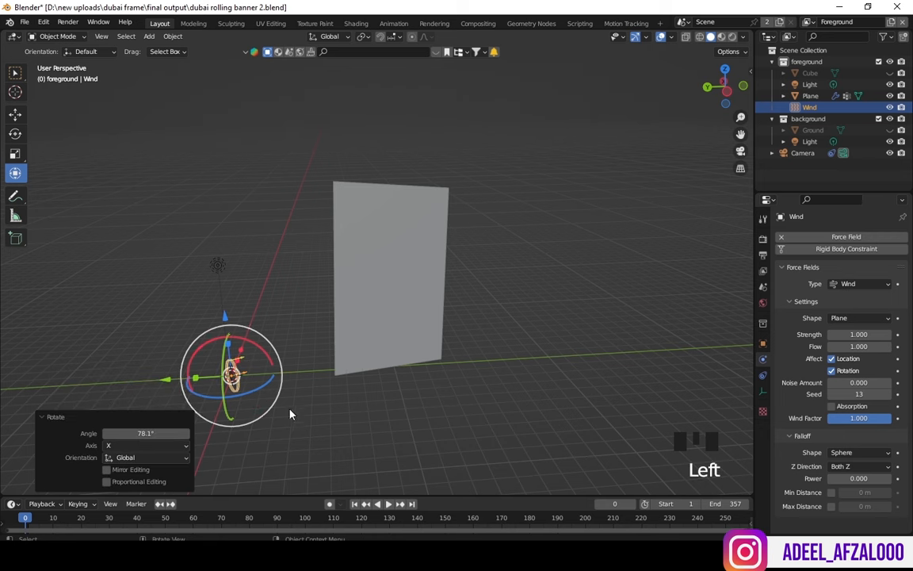
Step: Set the wind force field's strength to 1000 and its flow to 3
left_click(853, 334)
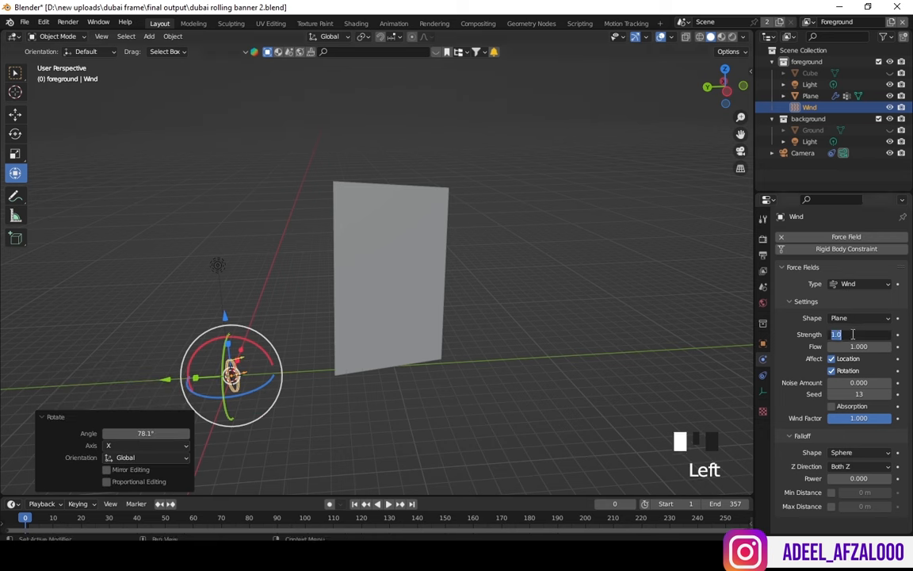
type("1000")
left_click(858, 347)
type("0.3")
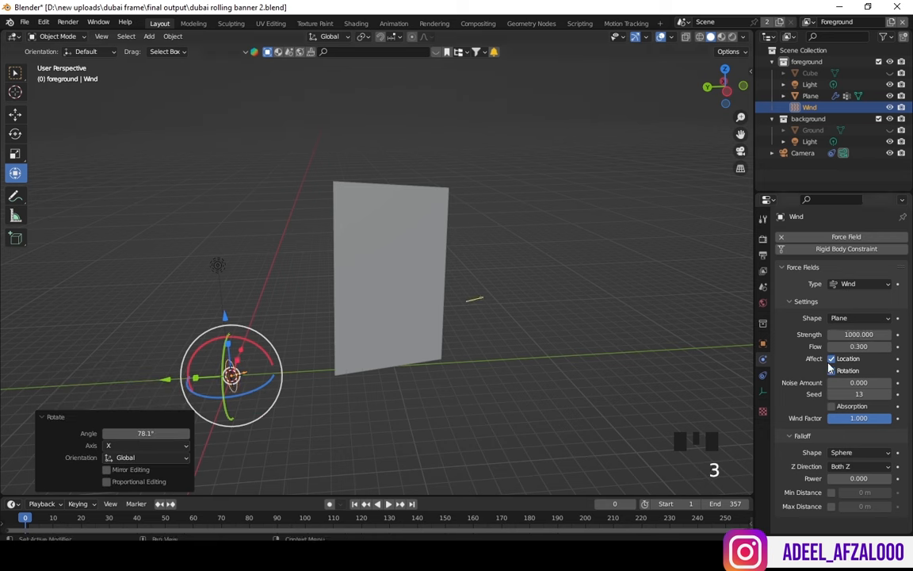
key("Return")
left_click(849, 346)
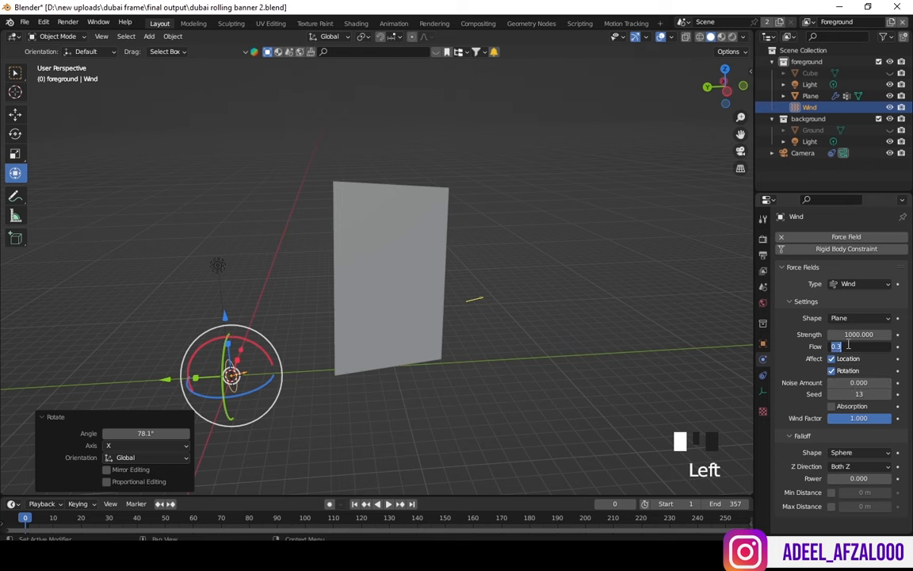
type("3")
key("Return")
Step: Move the wind force field closer to the plane along Y, raise it and tilt it toward the plane
left_click_drag(103, 519, 26, 518)
left_click_drag(170, 379, 200, 376)
left_click_drag(723, 91, 781, 115)
left_click_drag(370, 347, 370, 291)
left_click_drag(717, 99, 658, 77)
left_click_drag(294, 279, 290, 289)
left_click_drag(296, 273, 285, 295)
Step: Set the plane's cloth Quality Steps to 6, open the cloth presets and collapse the cloth settings
left_click(412, 230)
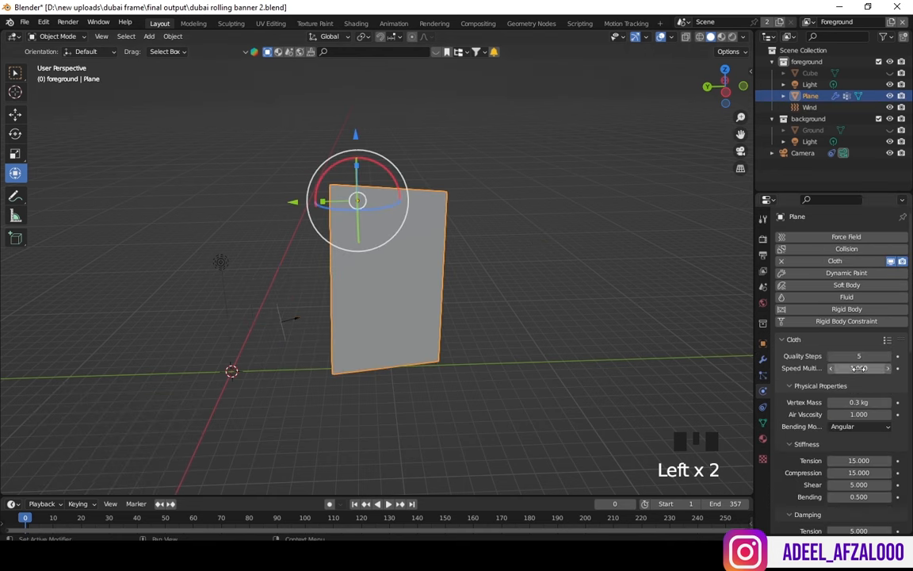
left_click(888, 356)
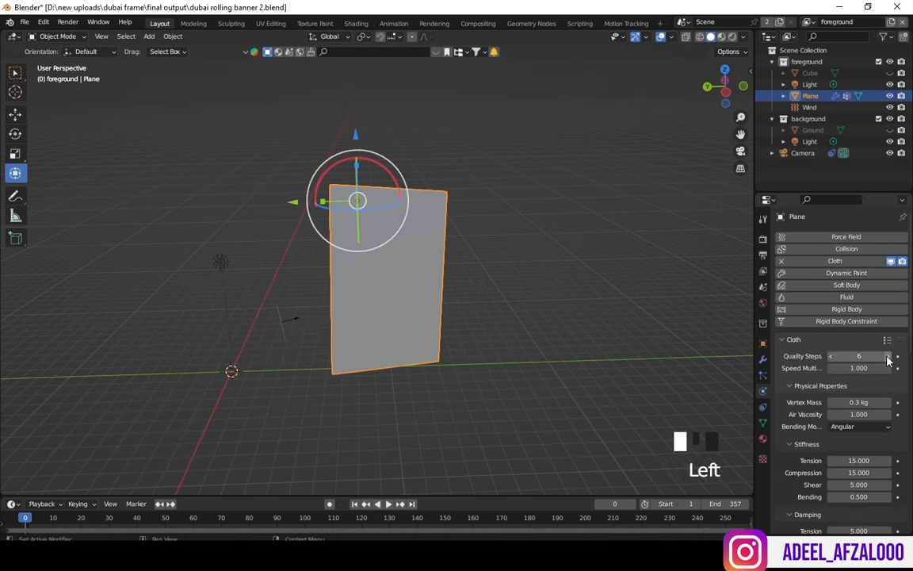
left_click(887, 339)
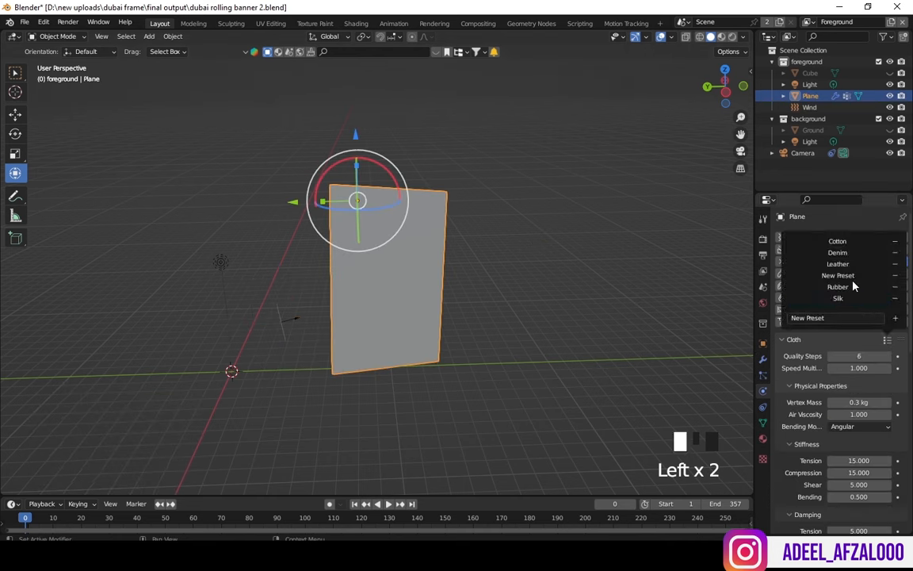
left_click(805, 339)
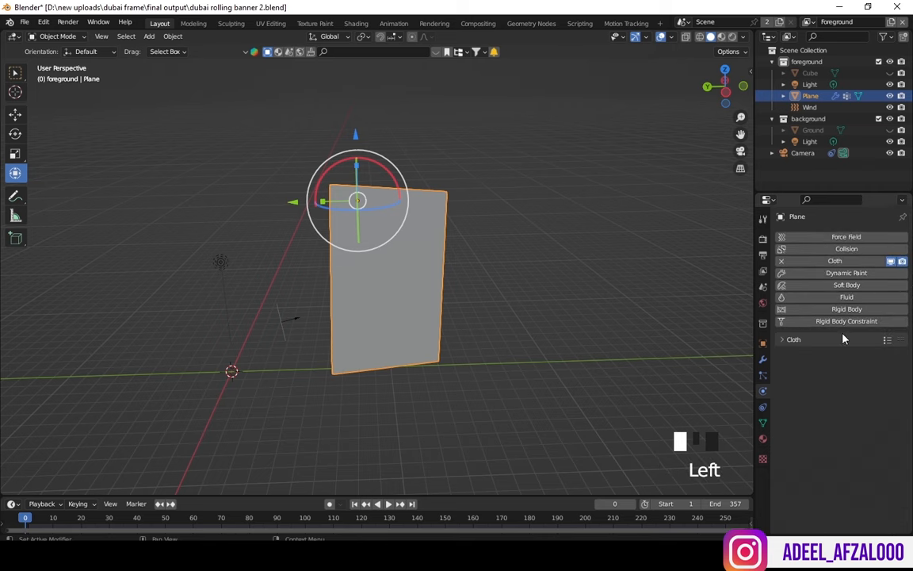
Step: Play the wind-blown cloth simulation through the camera view and replay it from an earlier frame
left_click(742, 153)
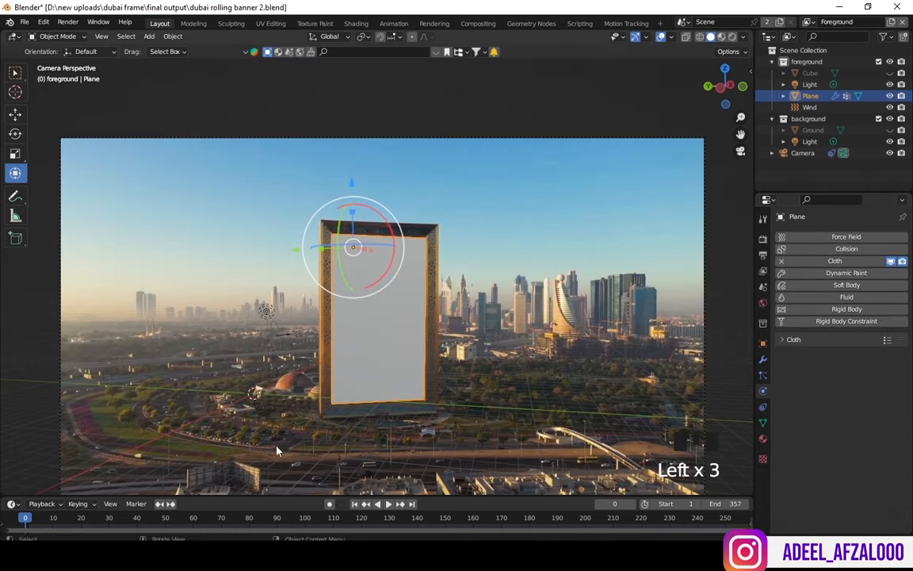
key("space")
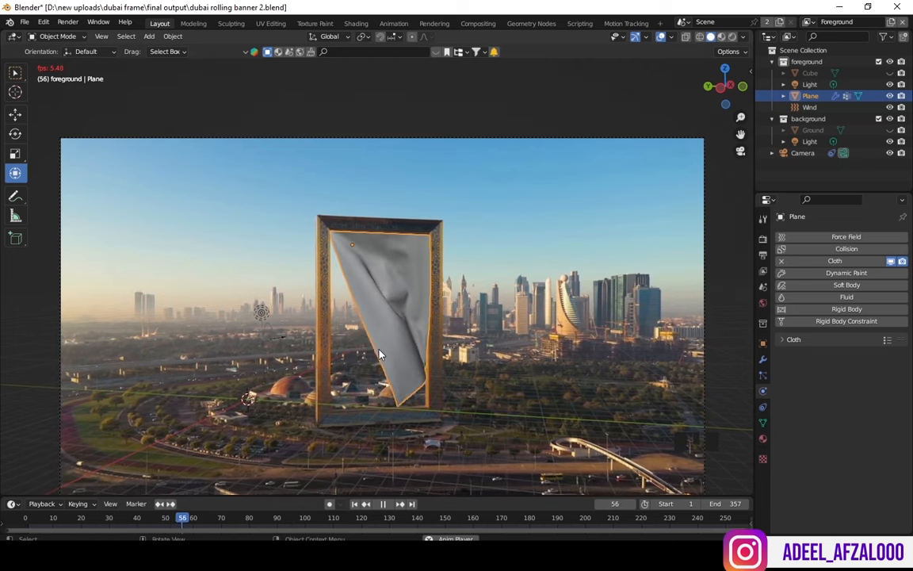
left_click(115, 516)
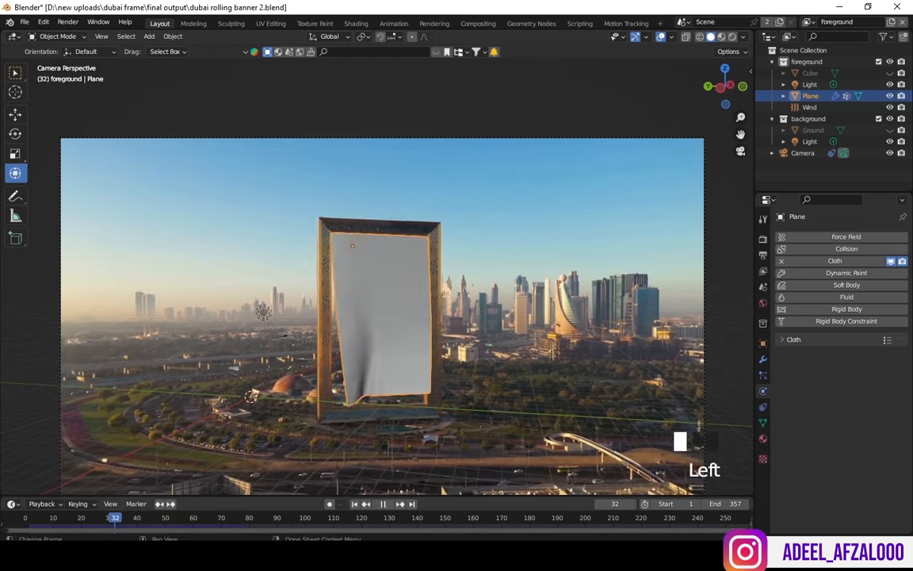
key("space")
key("space")
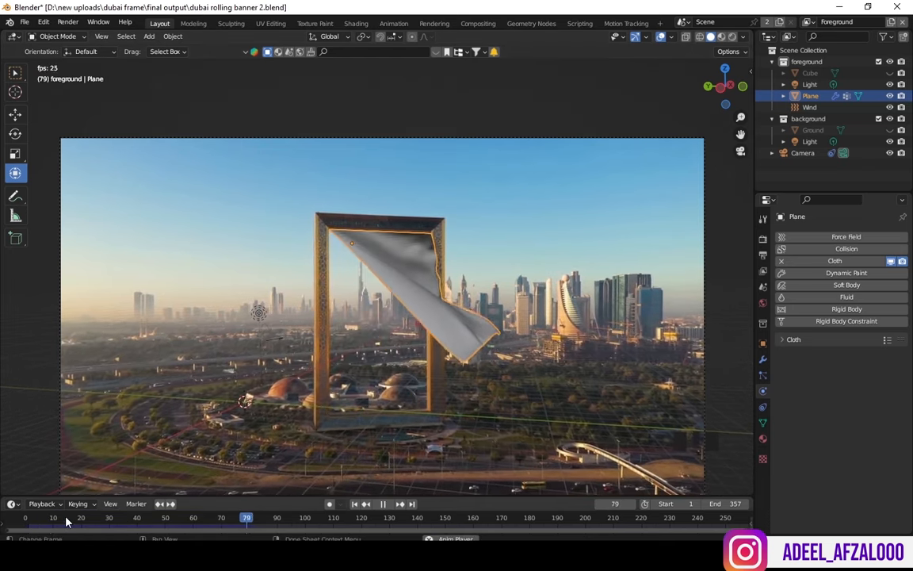
key("space")
Step: Go back to frame 14, select the wind force field and set its strength to 500
left_click(66, 519)
left_click(243, 399)
left_click(258, 396)
left_click_drag(297, 445, 93, 287)
left_click(275, 337)
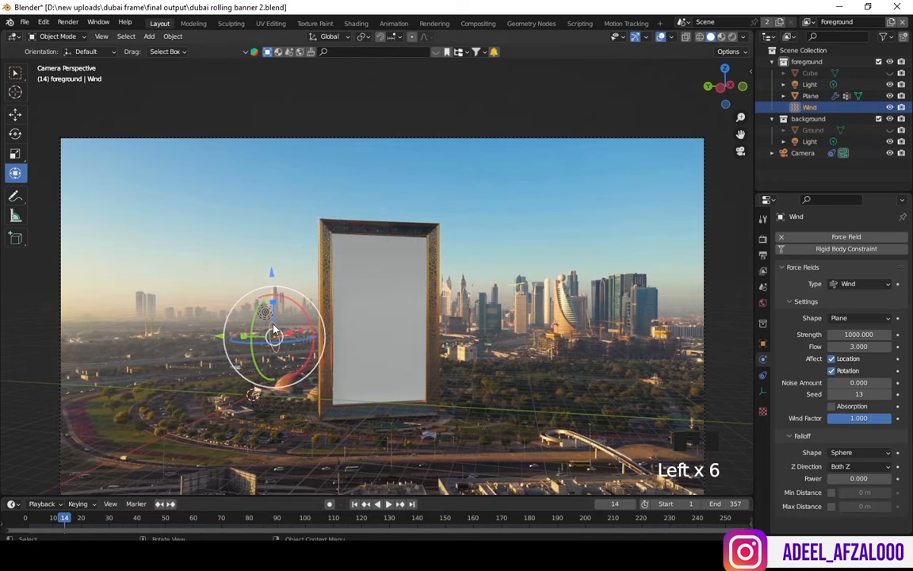
left_click(846, 333)
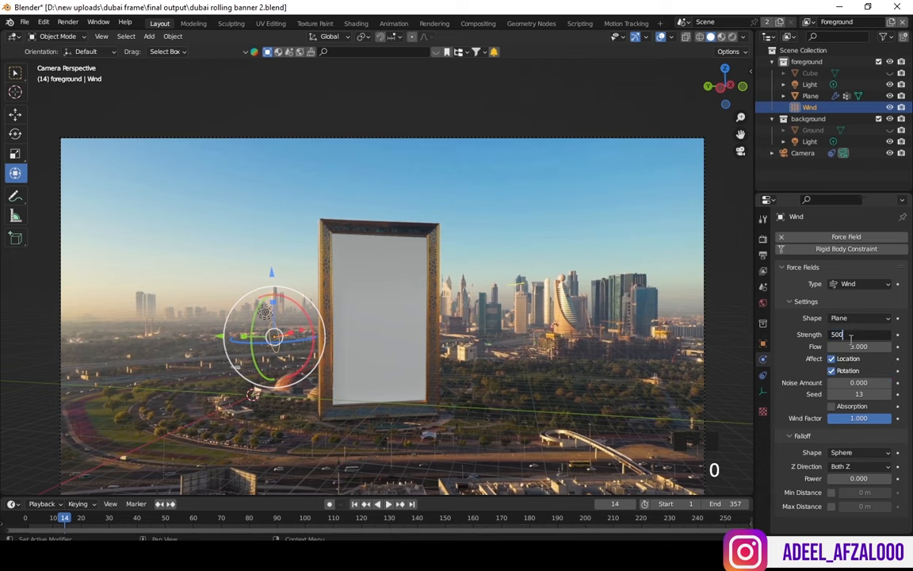
key("Return")
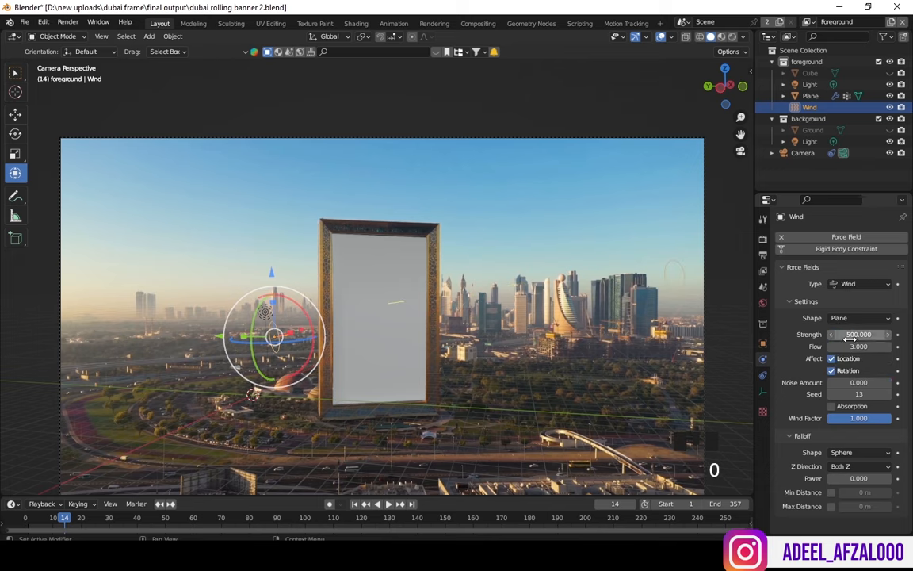
Step: Play the simulation again to check how the cloth moves in the wind
left_click(83, 517)
key("space")
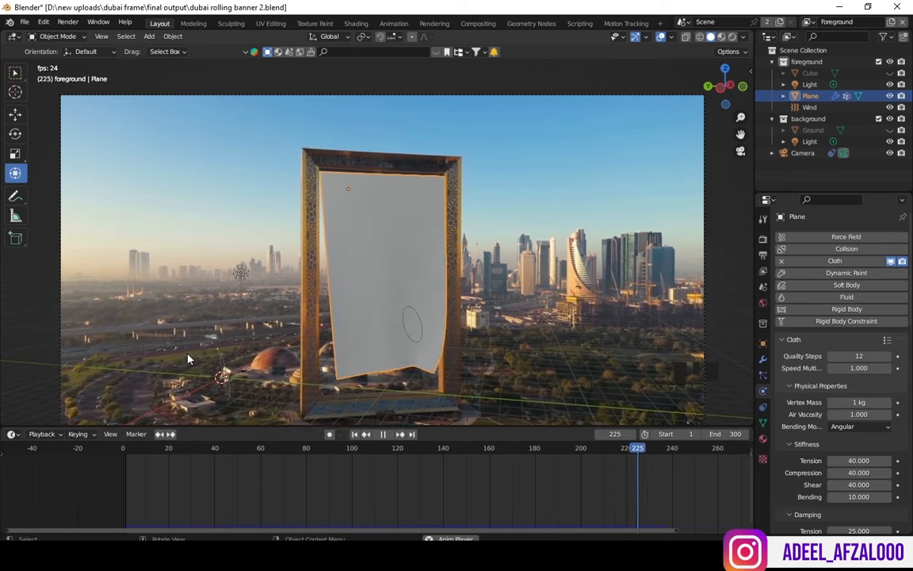
key("space")
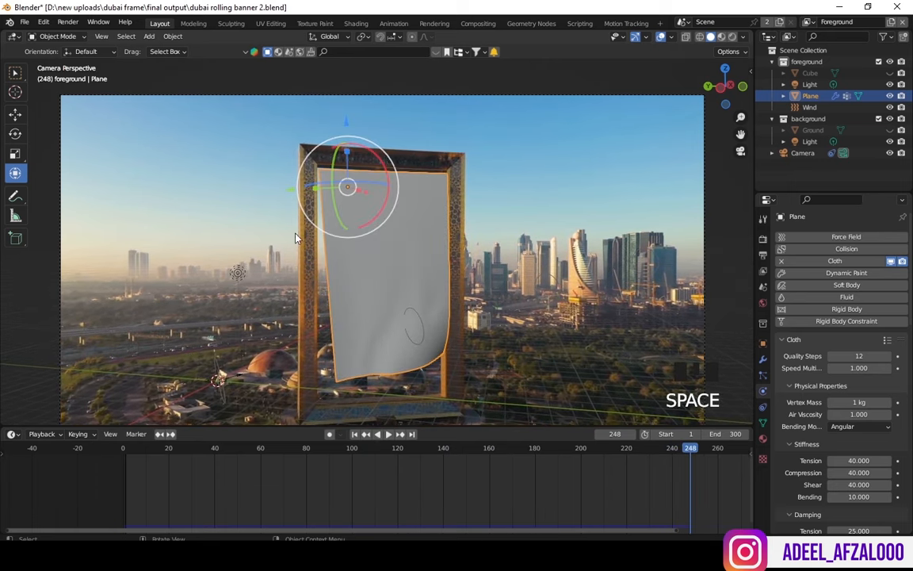
Step: Try Shade Auto Smooth on the cloth plane, replace it with Shade Smooth and return to frame 0
right_click(389, 256)
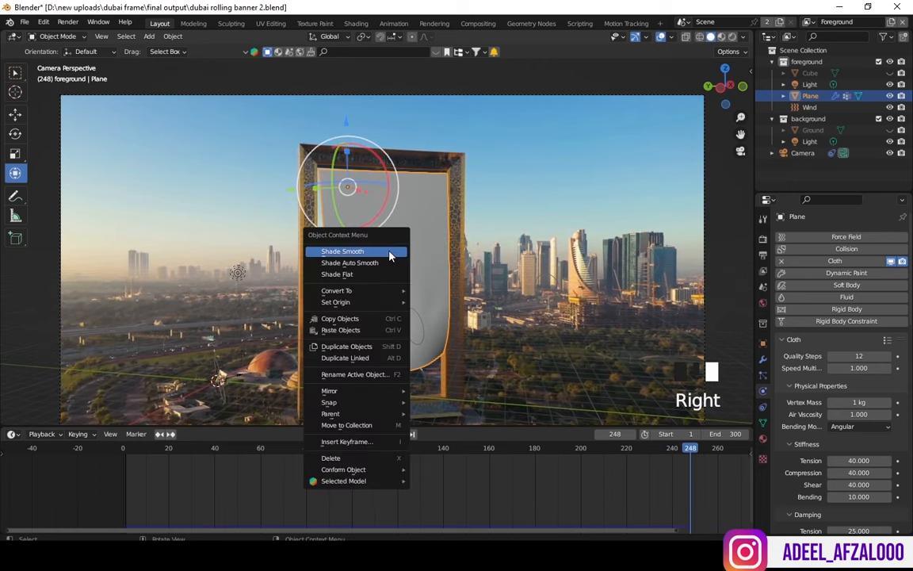
left_click(389, 263)
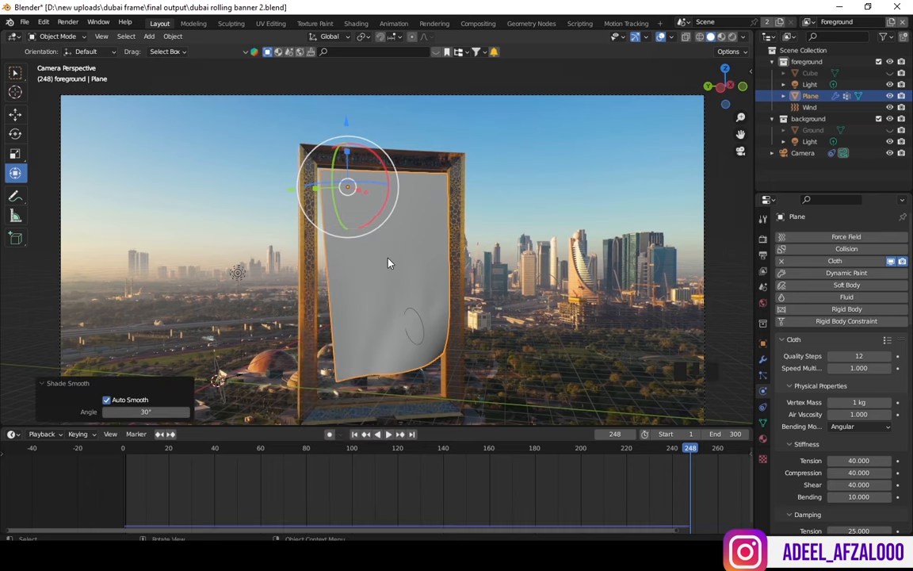
scroll(468, 220, "up", 4)
scroll(469, 220, "down", 1)
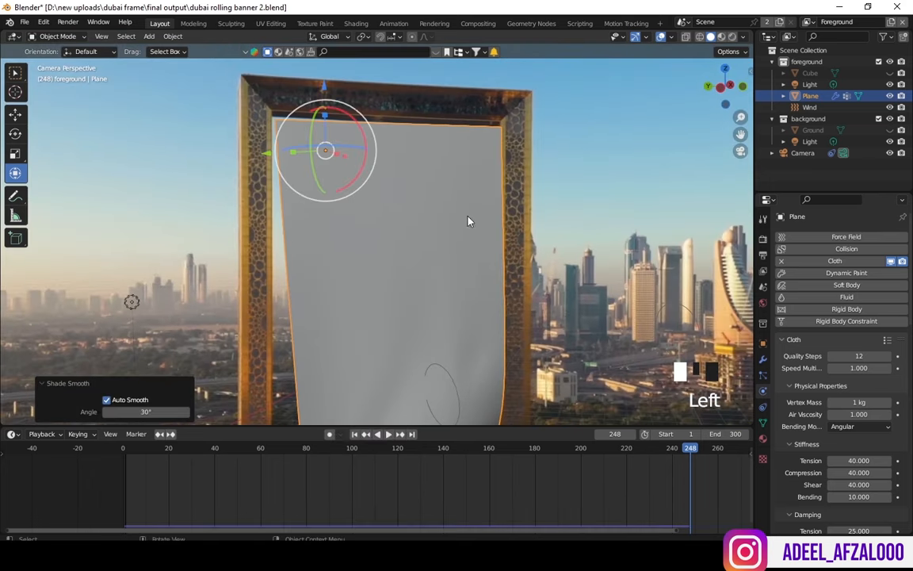
right_click(373, 279)
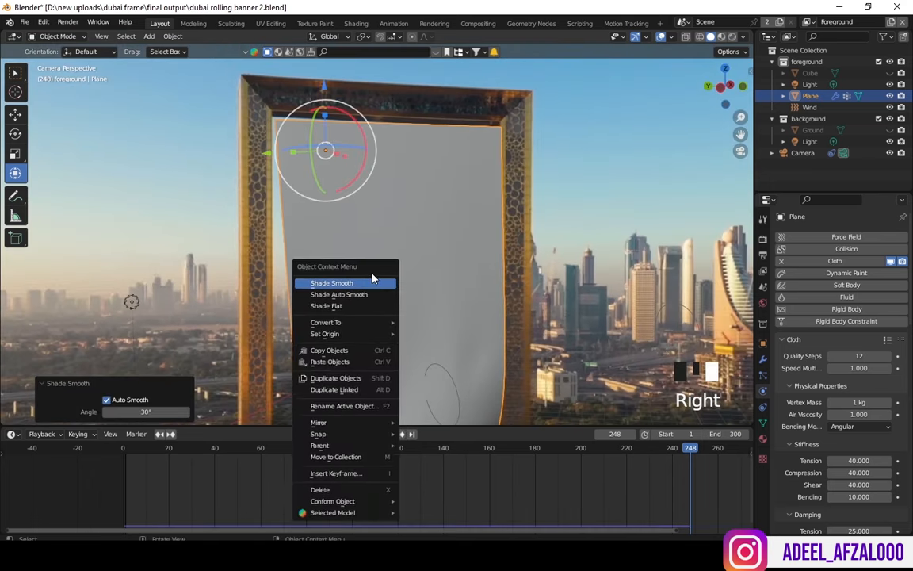
left_click(372, 279)
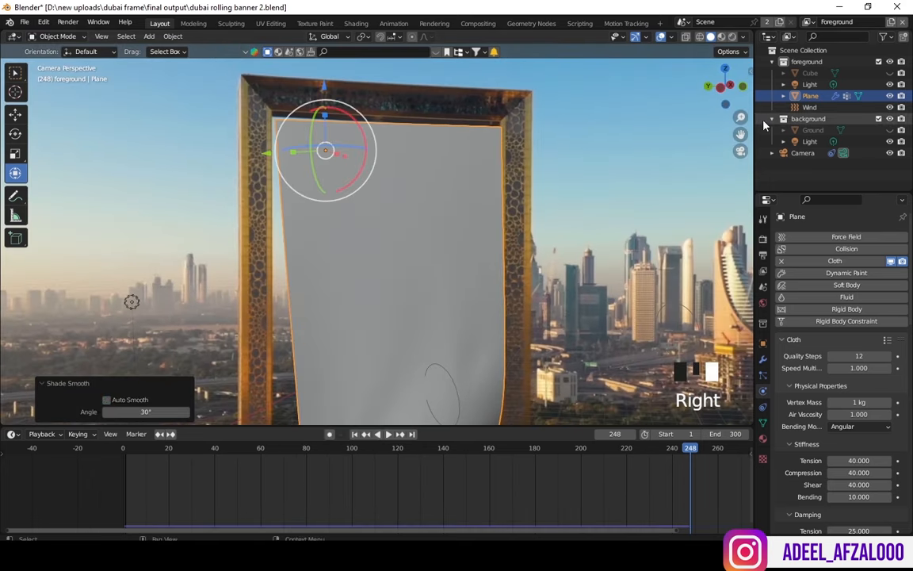
mouse_move(741, 117)
left_mouse_down()
mouse_move(741, 150)
mouse_move(740, 105)
left_mouse_up()
left_click_drag(301, 448, 108, 469)
Step: Switch the viewport to material preview and give the plane a new material with a light pink base color
left_click(397, 292)
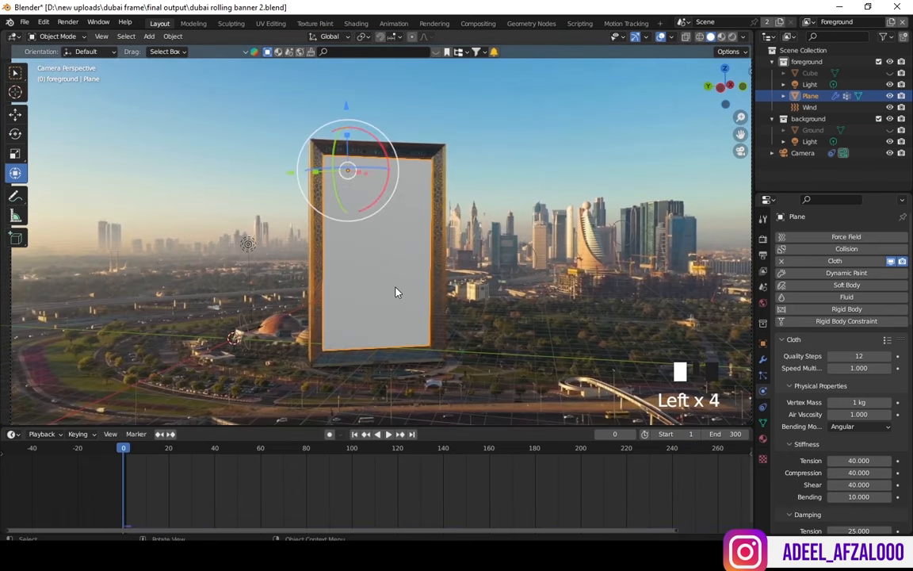
left_click(763, 438)
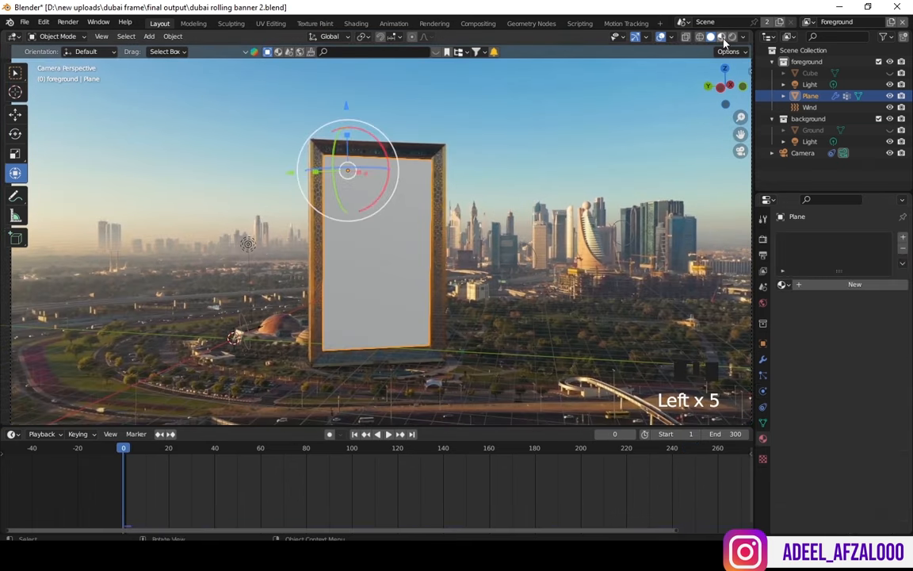
left_click(722, 38)
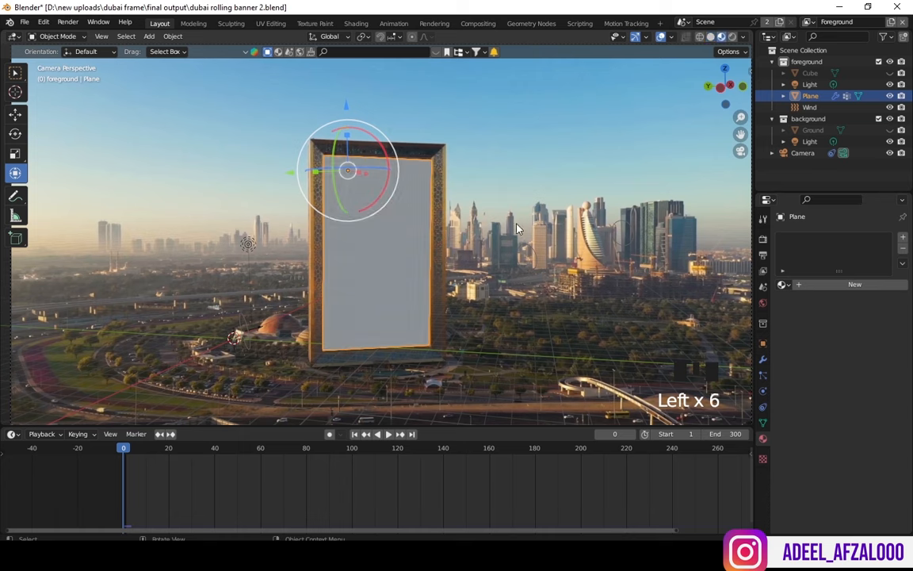
left_click(888, 292)
left_click(864, 381)
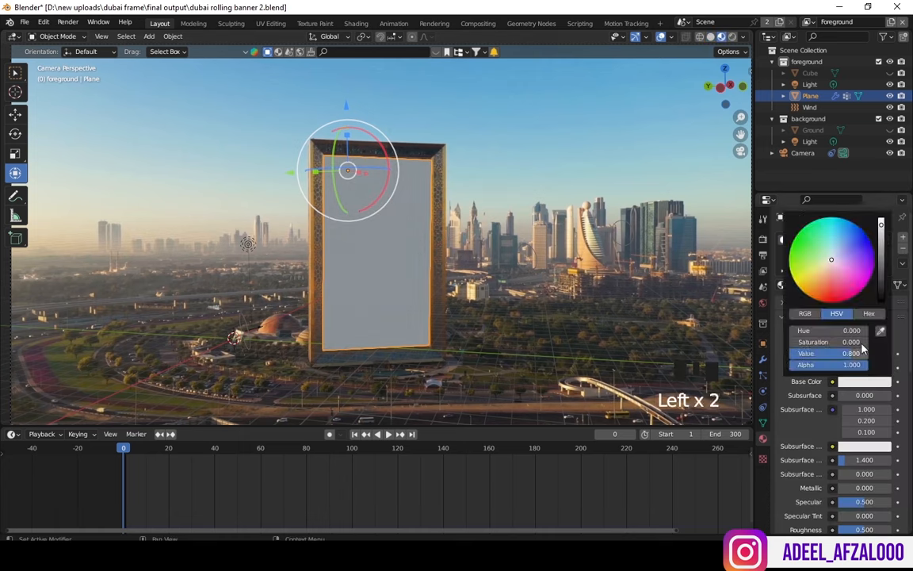
mouse_move(837, 256)
left_mouse_down()
mouse_move(851, 246)
mouse_move(831, 269)
left_mouse_up()
left_click(373, 371)
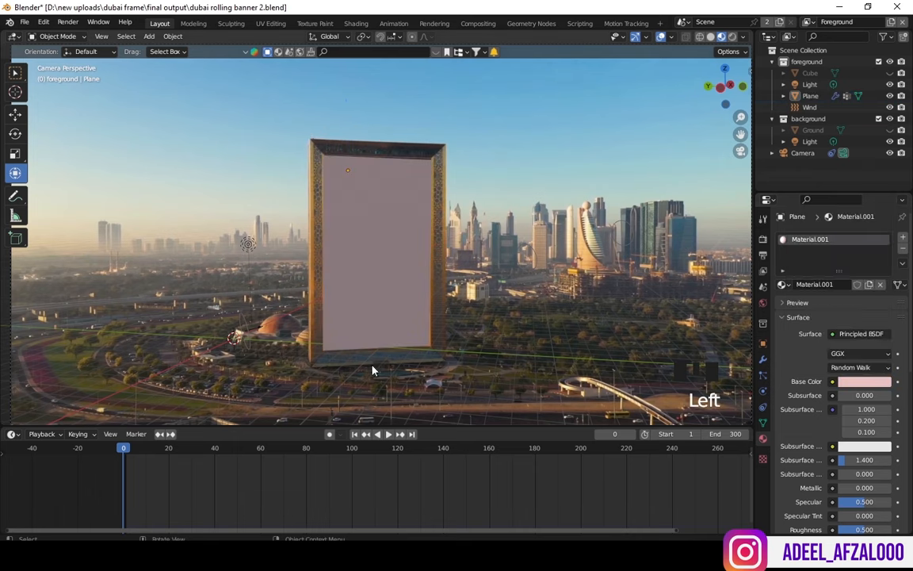
Step: Play the simulation with the pink material from the start and return to frame 0
mouse_move(134, 450)
left_mouse_down()
mouse_move(631, 451)
mouse_move(128, 466)
left_mouse_up()
key("space")
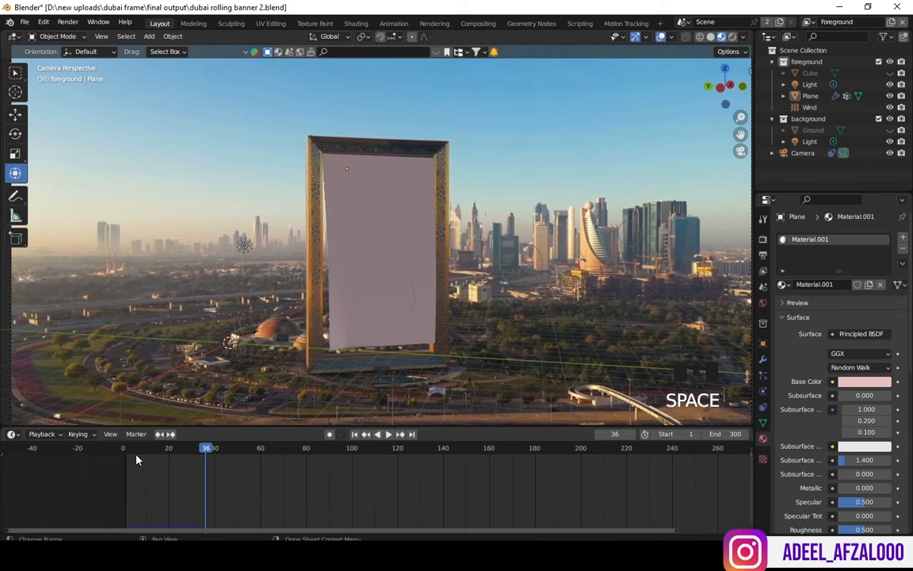
left_click(246, 454)
left_click(123, 479)
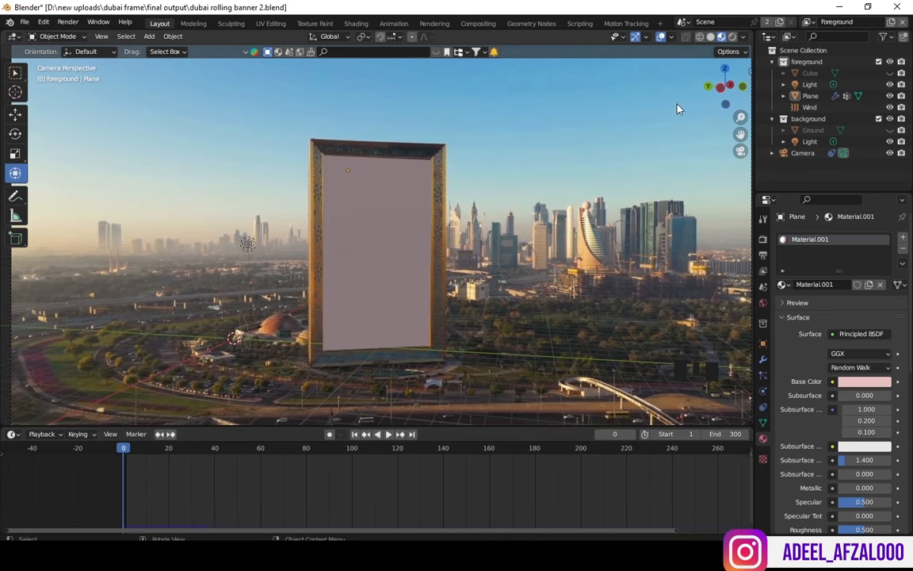
mouse_move(740, 117)
left_mouse_down()
mouse_move(740, 104)
mouse_move(740, 118)
left_mouse_up()
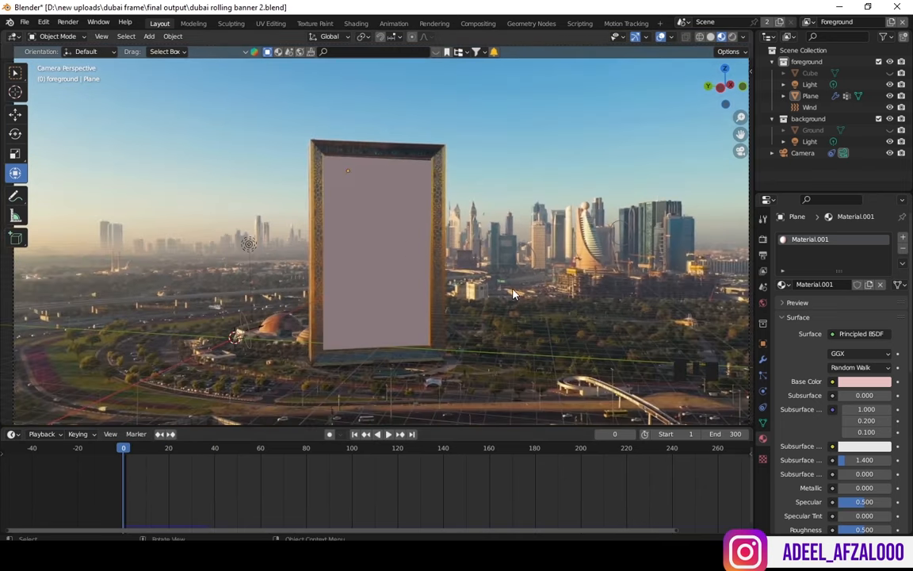
Step: Add a Sun light and raise it about 9.94 m along the Z axis
left_click(223, 349)
key("shift+a")
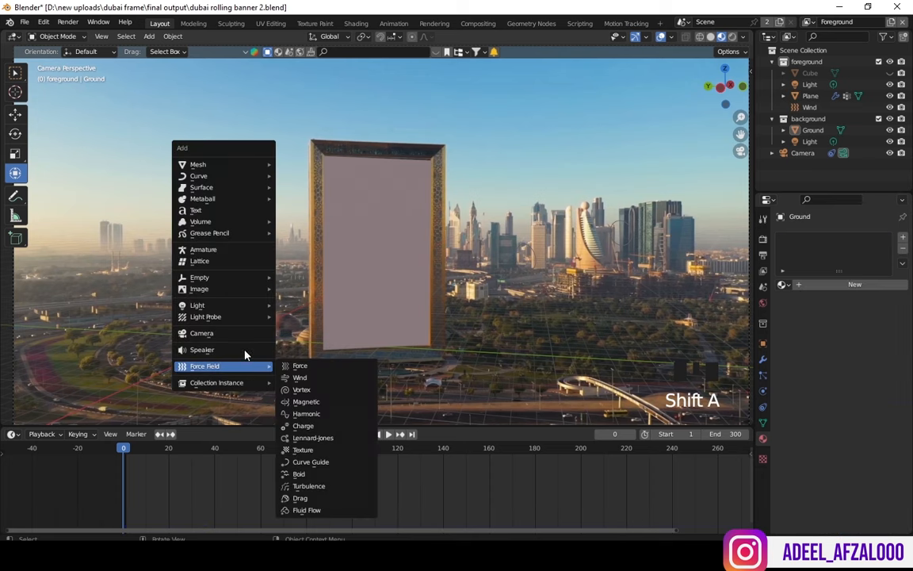
mouse_move(229, 316)
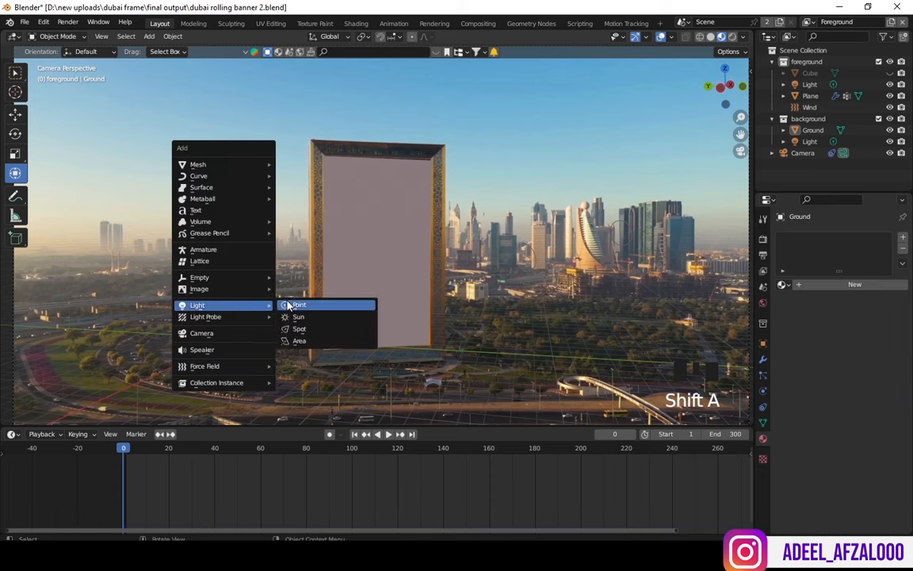
left_click(305, 320)
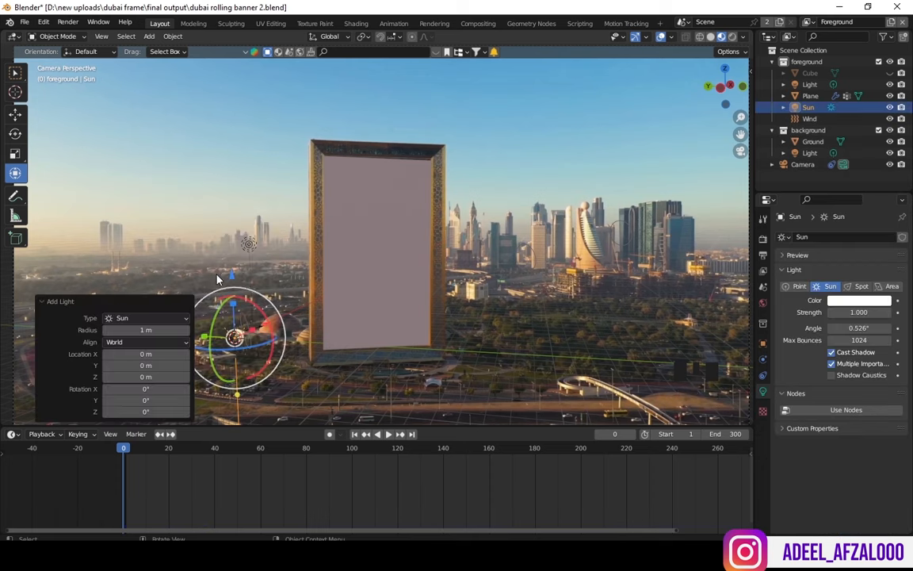
left_click_drag(230, 279, 256, 127)
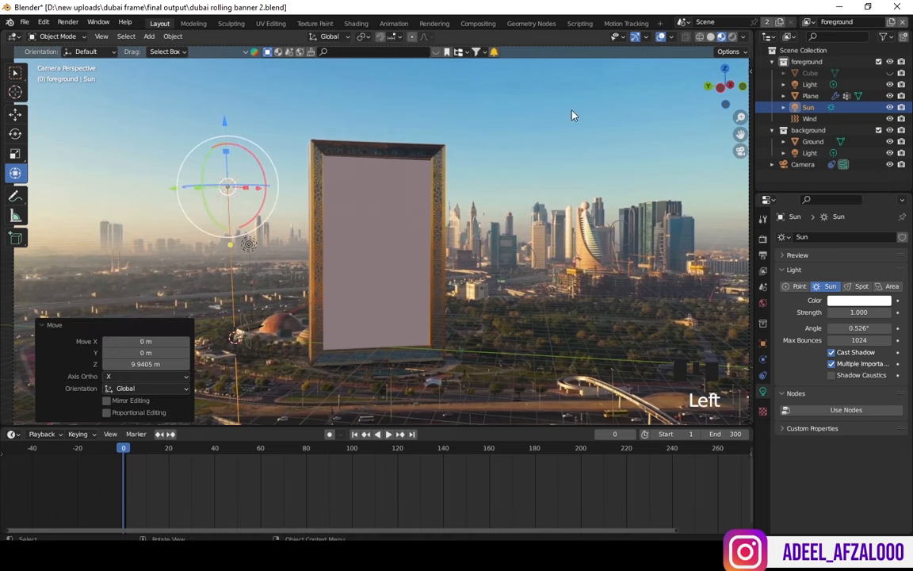
Step: Shift the sun light along the X axis, rotate it so its beam points at the plane and return to the camera view
left_click_drag(749, 85, 382, 200)
left_click_drag(200, 218, 353, 208)
left_click_drag(723, 87, 824, 117)
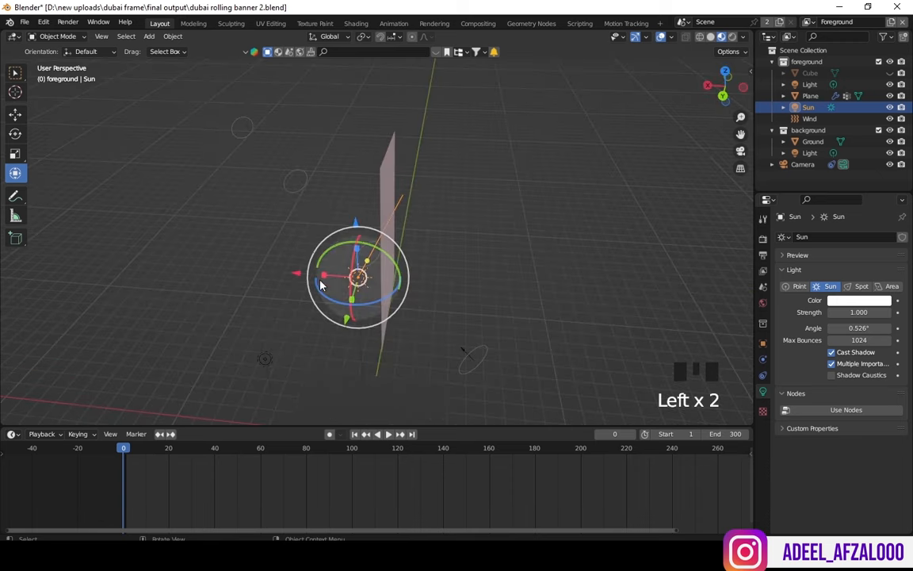
left_click_drag(296, 273, 389, 316)
left_click_drag(432, 269, 464, 303)
left_click_drag(723, 87, 713, 88)
left_click(740, 151)
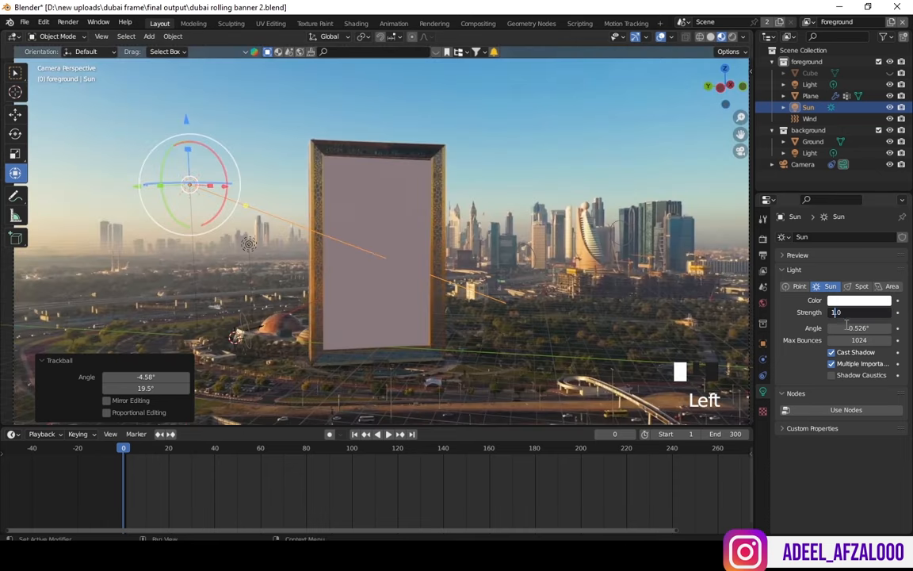
Step: Set the sun light's strength
key("Return")
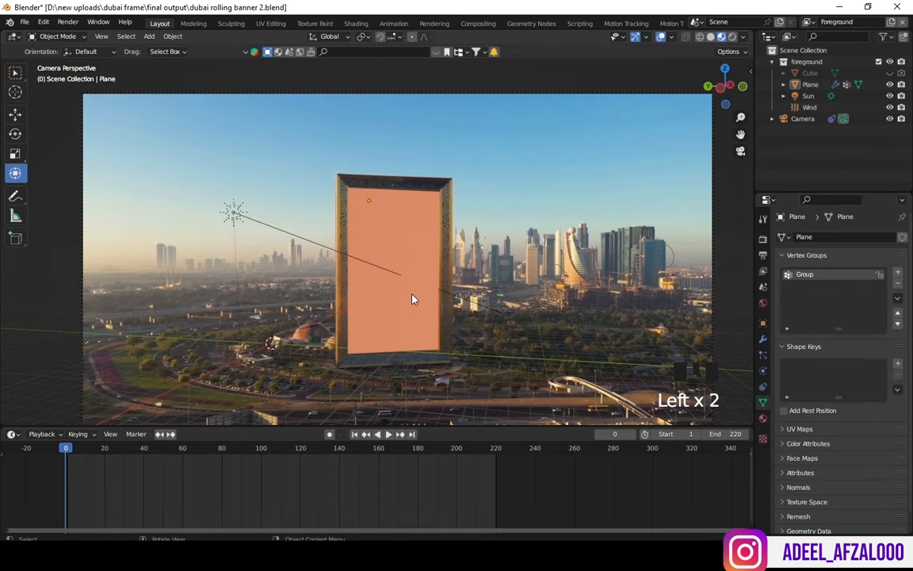
Step: Add a plane, rotate it 90° about the Y axis and move it to the base of the building's frame
key("shift+a")
mouse_move(413, 294)
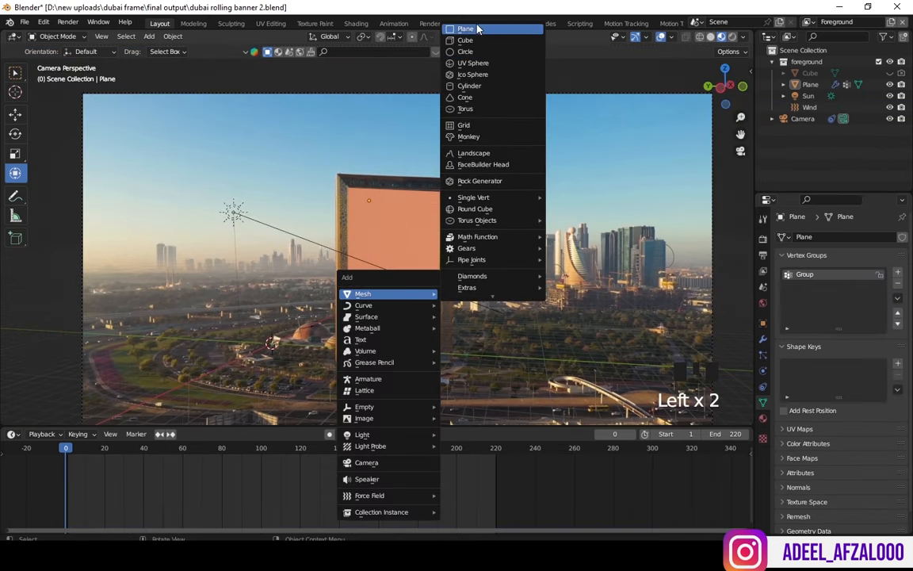
left_click(478, 30)
type("r")
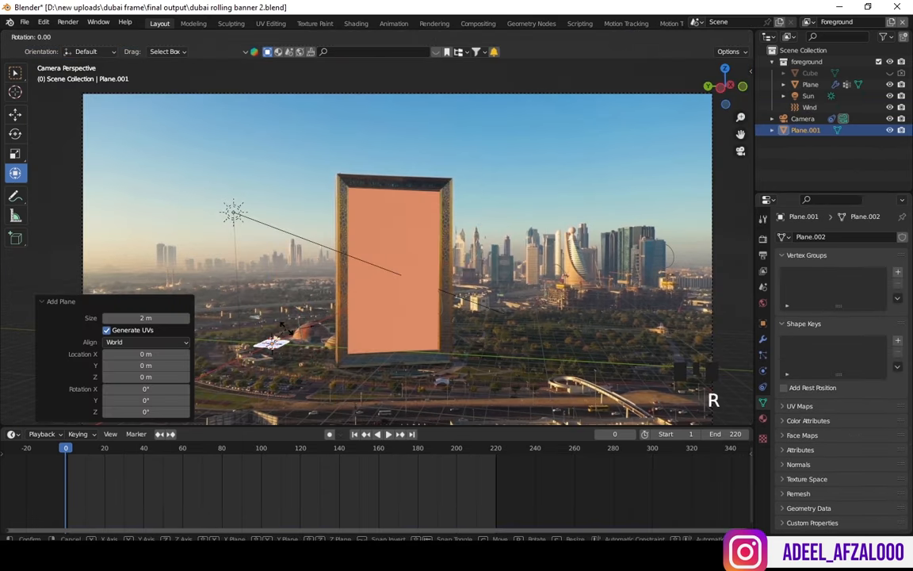
type("y90")
key("Return")
left_click_drag(215, 339, 337, 347)
left_click(394, 351)
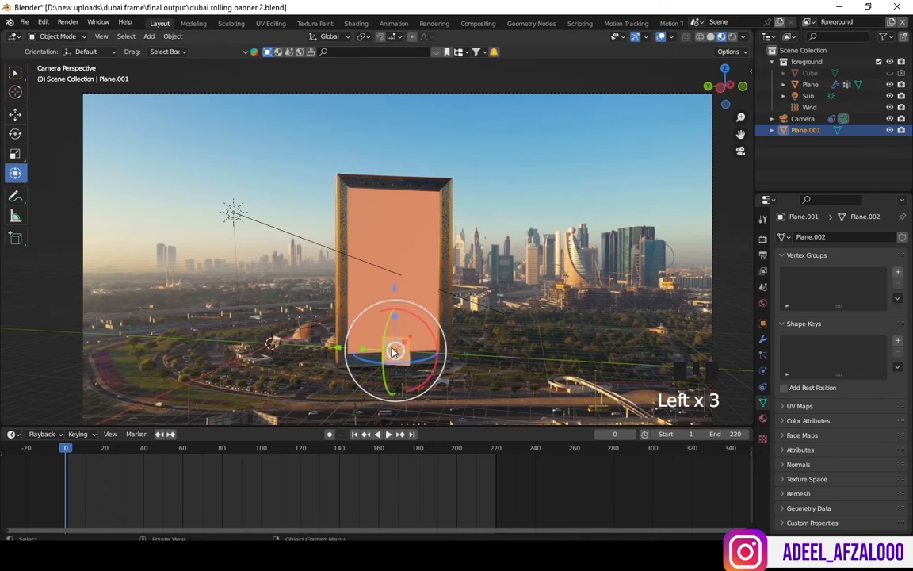
Step: Raise the new plane's top vertices to the height of the frame's upper edge, with X-ray on
key("Tab")
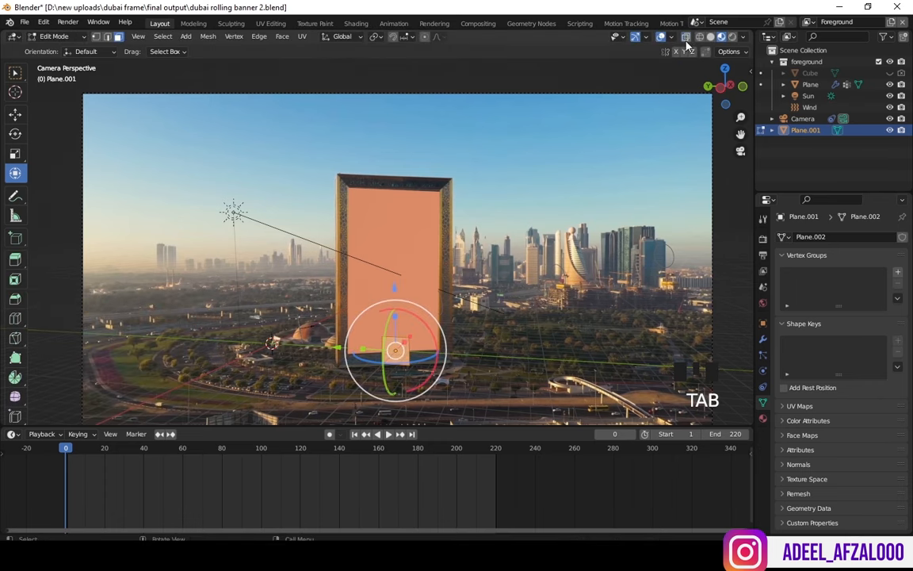
left_click(200, 201)
left_click_drag(371, 327, 444, 345)
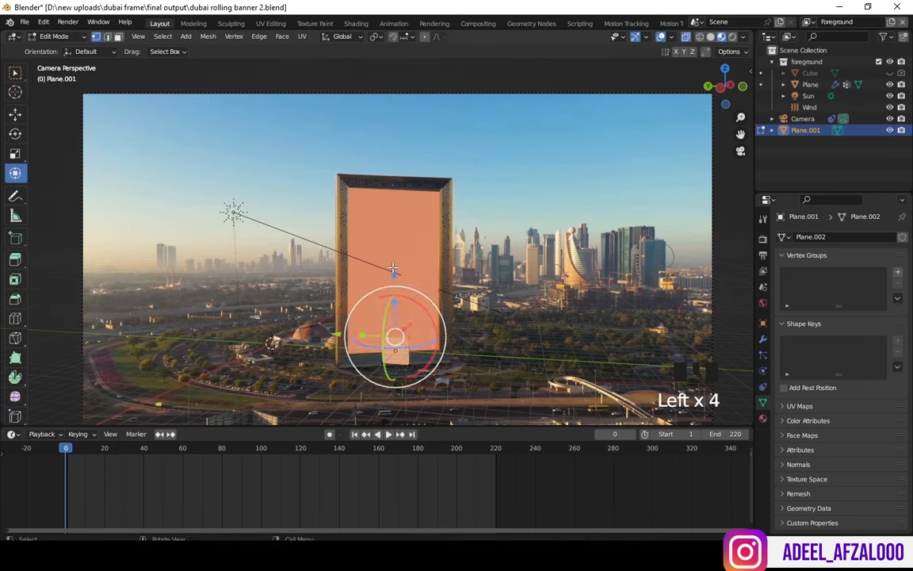
left_click_drag(395, 269, 412, 110)
Step: Move the plane's two top vertices onto the outer upper corners of the building's frame
left_click_drag(741, 117, 740, 80)
left_click(379, 133)
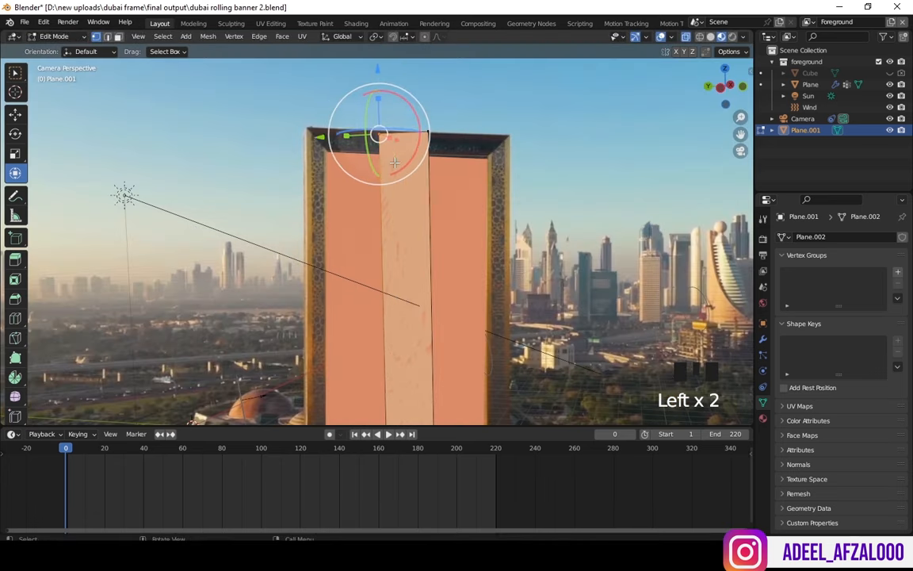
left_click_drag(316, 135, 247, 134)
left_click_drag(309, 70, 308, 61)
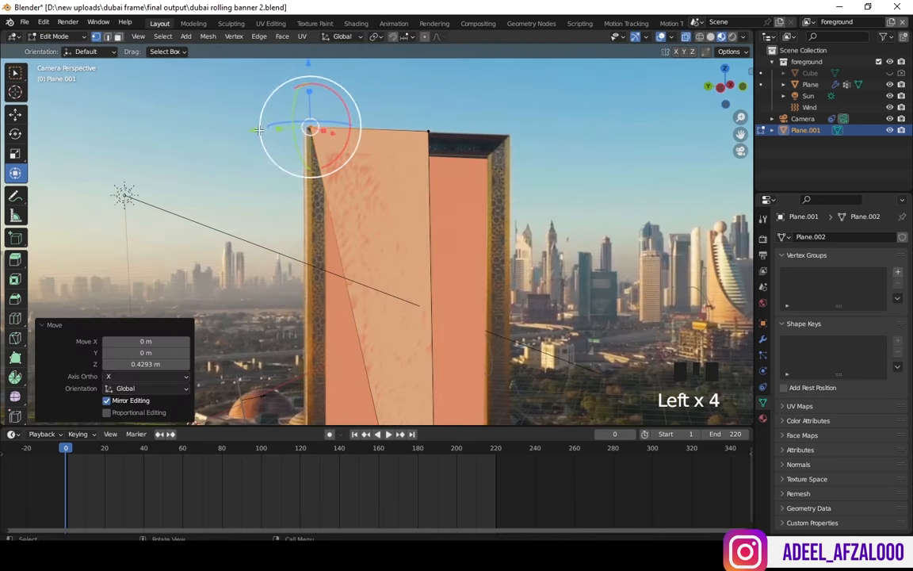
left_click_drag(253, 130, 252, 130)
left_click(429, 132)
left_click_drag(372, 135, 452, 158)
left_click_drag(509, 61, 510, 66)
Step: Move the plane's two bottom vertices onto the outer lower corners of the building's frame
left_click_drag(741, 134, 728, 32)
left_click(424, 317)
left_click_drag(362, 313, 438, 311)
left_click(370, 317)
left_click_drag(315, 311, 230, 345)
left_click_drag(296, 248, 297, 263)
left_click(496, 320)
left_click(496, 260)
left_click_drag(496, 260, 495, 257)
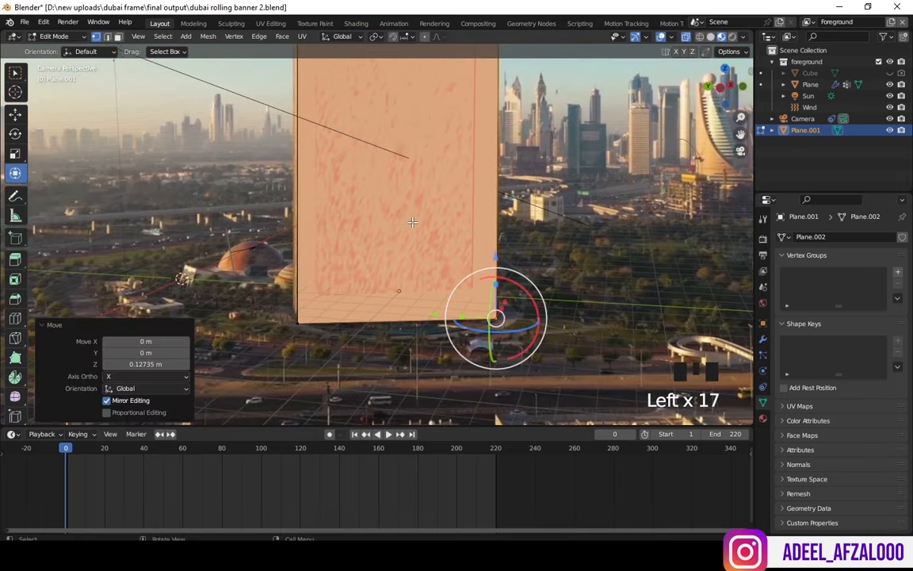
Step: Switch to solid shading and inset the plane's face about 0.97 m to follow the border of the frame's opening
left_click(117, 36)
left_click(394, 154)
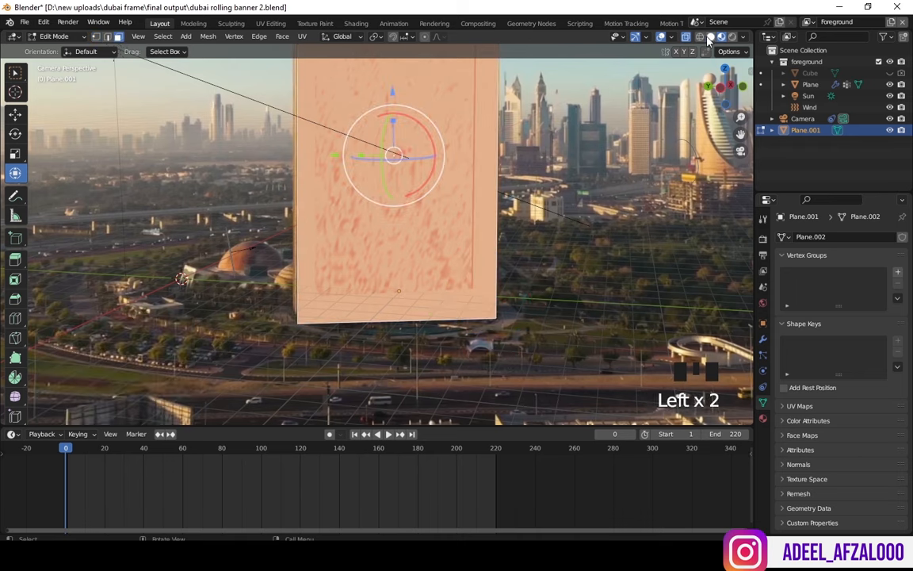
left_click(709, 40)
left_click_drag(741, 131, 551, 301)
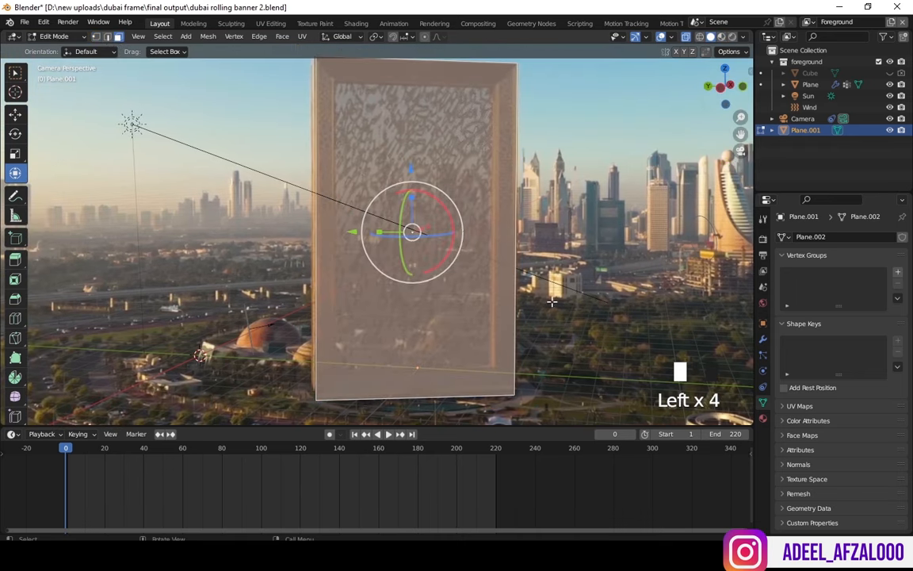
left_click(16, 278)
left_click_drag(453, 214, 430, 244)
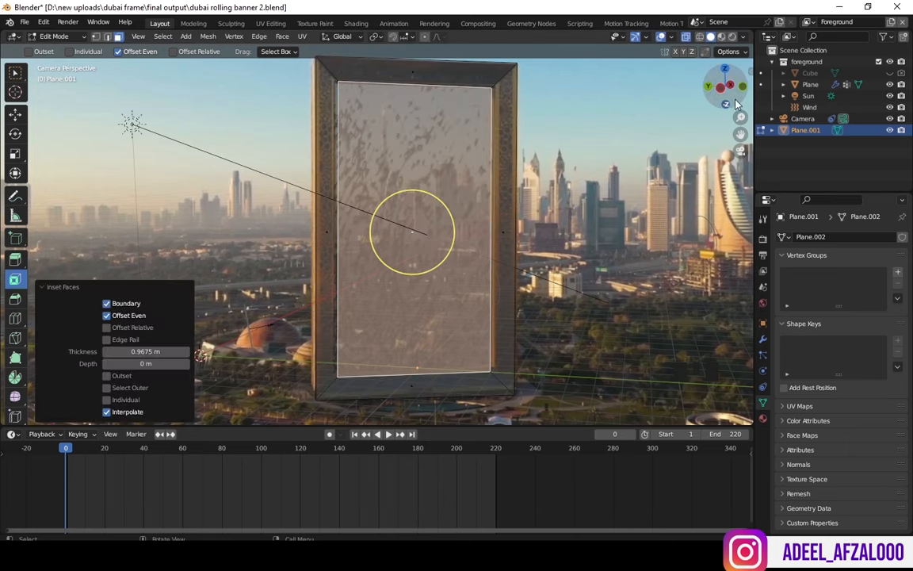
Step: Align the inset's upper-left vertex with the opening's corner, shifting it about 0.14 m along the Y axis
left_click_drag(741, 117, 750, 133)
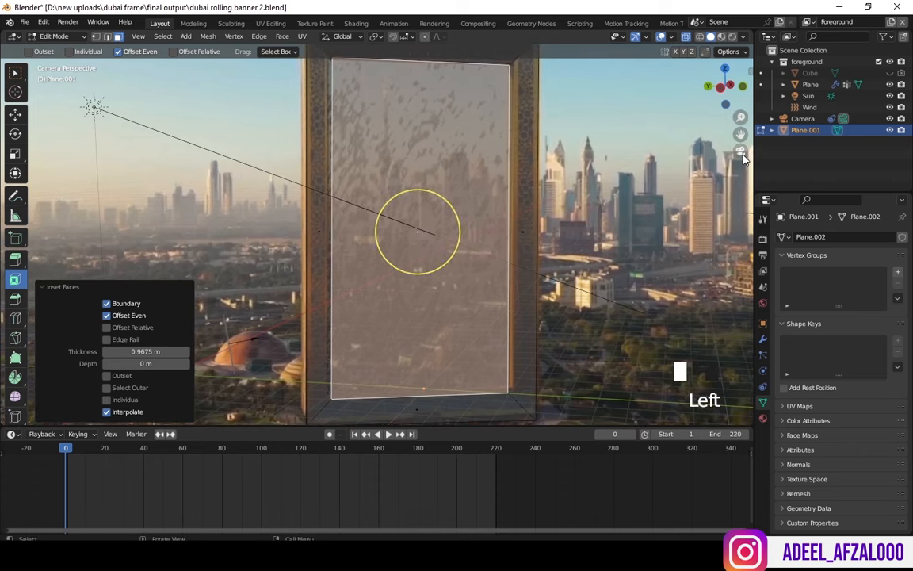
left_click(740, 153)
left_click(739, 154)
left_click_drag(739, 133, 707, 151)
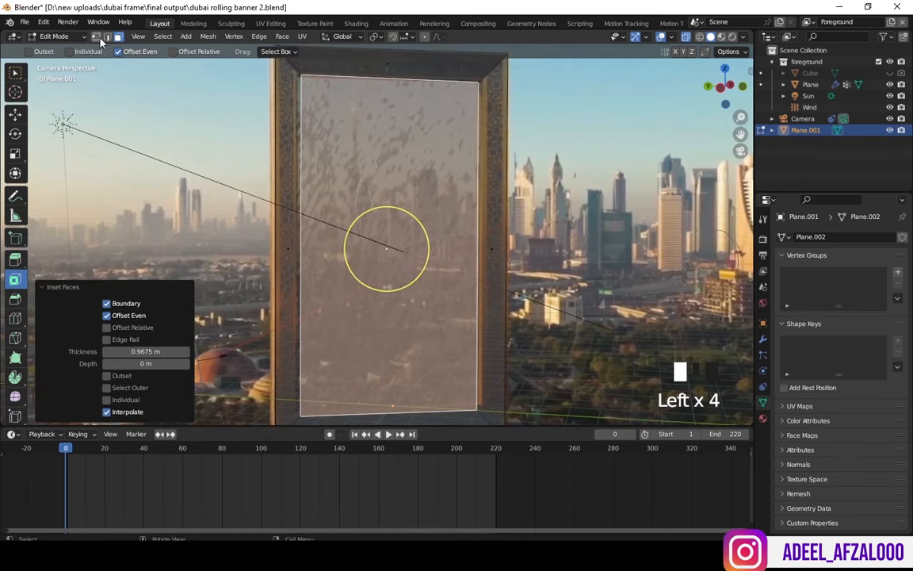
left_click(96, 36)
left_click(301, 76)
left_click_drag(742, 117, 876, 470)
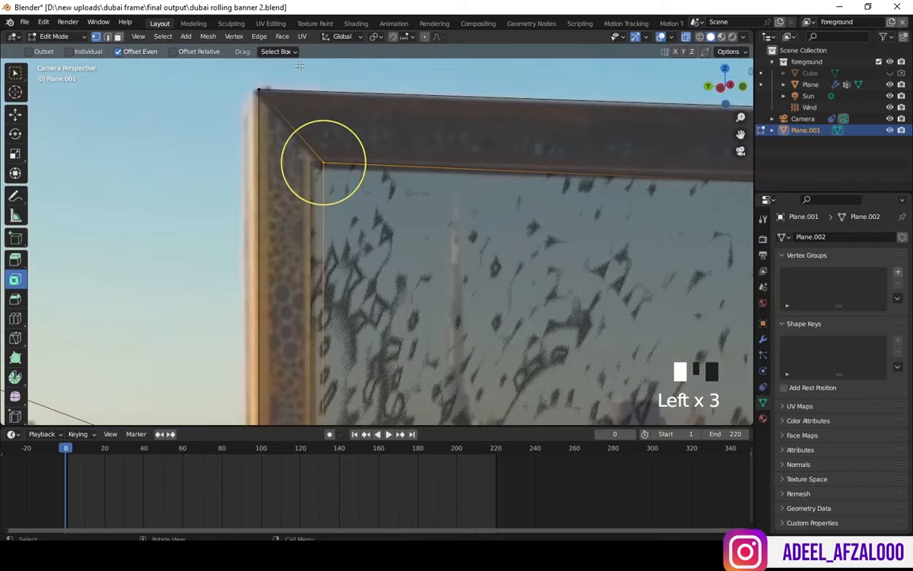
left_click(27, 179)
left_click(15, 173)
left_click_drag(323, 99, 324, 100)
left_click_drag(264, 169, 255, 169)
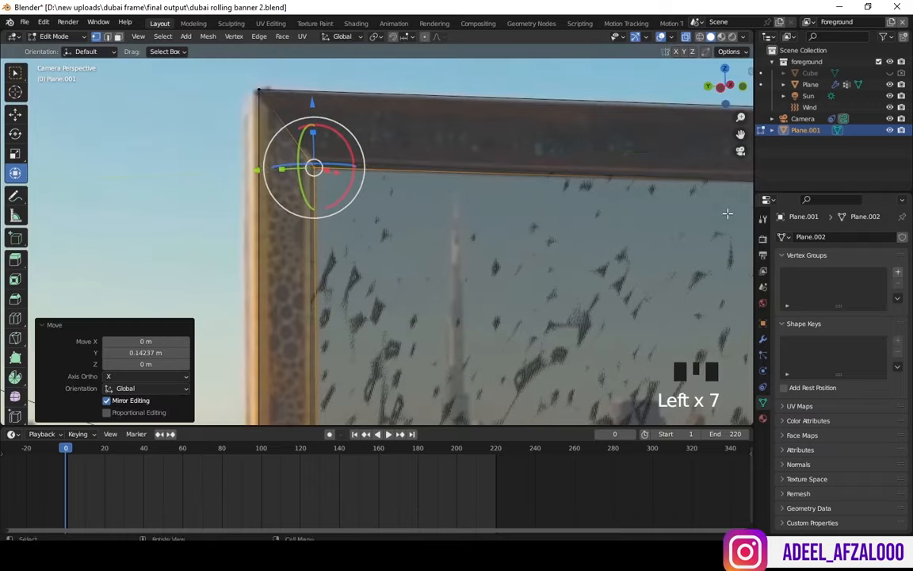
Step: Adjust the next inner corner vertex along Y and raise the inset's lower-right vertex about 0.26 m along Z
left_click_drag(740, 134, 781, 198)
left_click(388, 182)
mouse_move(323, 185)
left_mouse_down()
mouse_move(311, 190)
mouse_move(322, 204)
mouse_move(280, 195)
mouse_move(316, 193)
left_mouse_up()
left_click_drag(741, 134, 744, 63)
left_click_drag(789, 149, 891, 116)
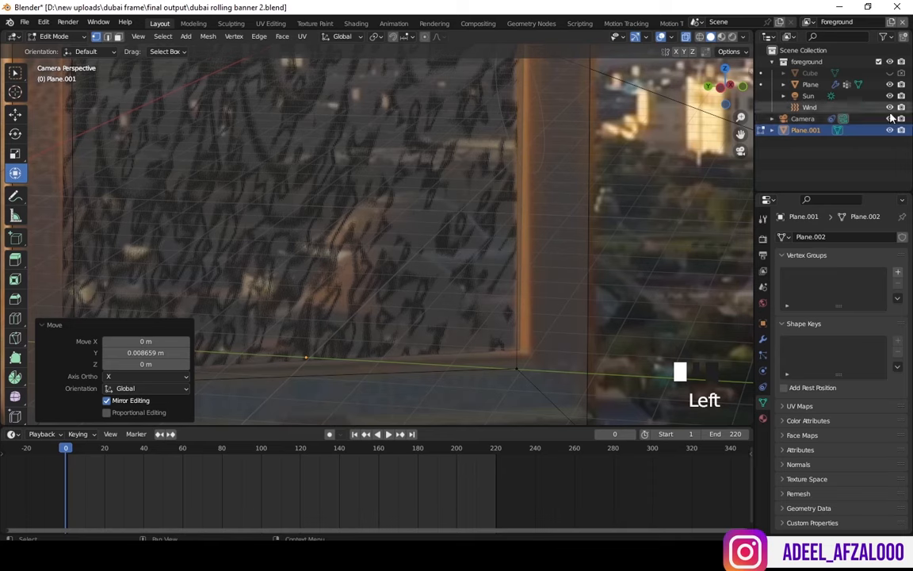
left_click(465, 406)
left_click_drag(516, 302, 516, 282)
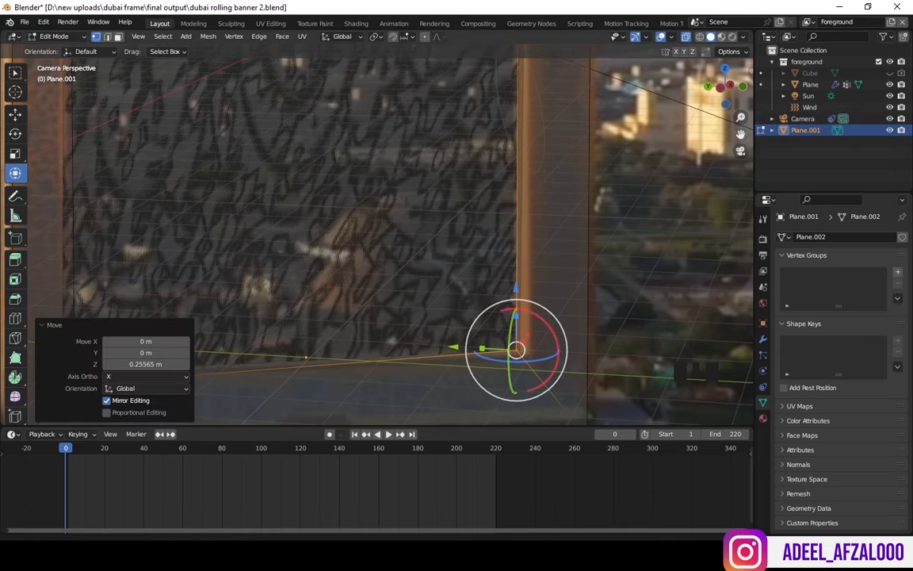
Step: Go to frame 30 and realign the inset's lower corner vertices with the opening's corners
left_click_drag(741, 134, 872, 131)
left_click(125, 450)
left_click_drag(379, 386, 417, 331)
mouse_move(389, 296)
left_mouse_down()
mouse_move(391, 281)
mouse_move(381, 298)
left_mouse_up()
left_click_drag(740, 134, 435, 115)
left_click_drag(519, 277, 562, 322)
left_click_drag(478, 300, 493, 301)
left_click_drag(556, 243, 556, 257)
Step: Realign the inset's two upper corner vertices with the opening's corners at frame 30
left_click_drag(741, 134, 691, 412)
left_click_drag(405, 95, 515, 158)
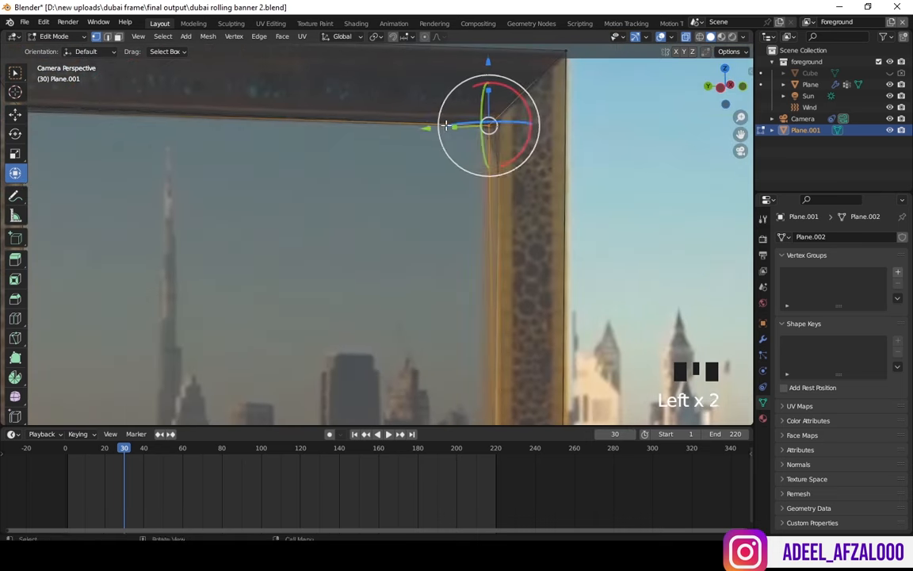
left_click_drag(425, 126, 435, 127)
left_click_drag(502, 66, 503, 58)
left_click_drag(740, 134, 847, 178)
left_click_drag(600, 101, 599, 107)
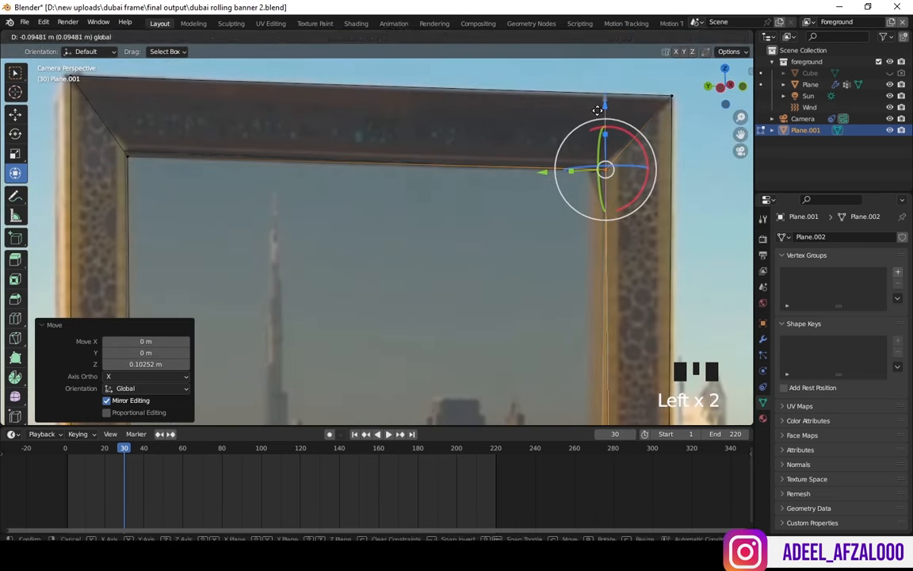
left_click_drag(103, 134, 155, 178)
left_click(126, 93)
left_click_drag(125, 93, 124, 91)
Step: Turn off X-ray and delete the inner face of the inset plane, leaving only the border faces
left_click(686, 37)
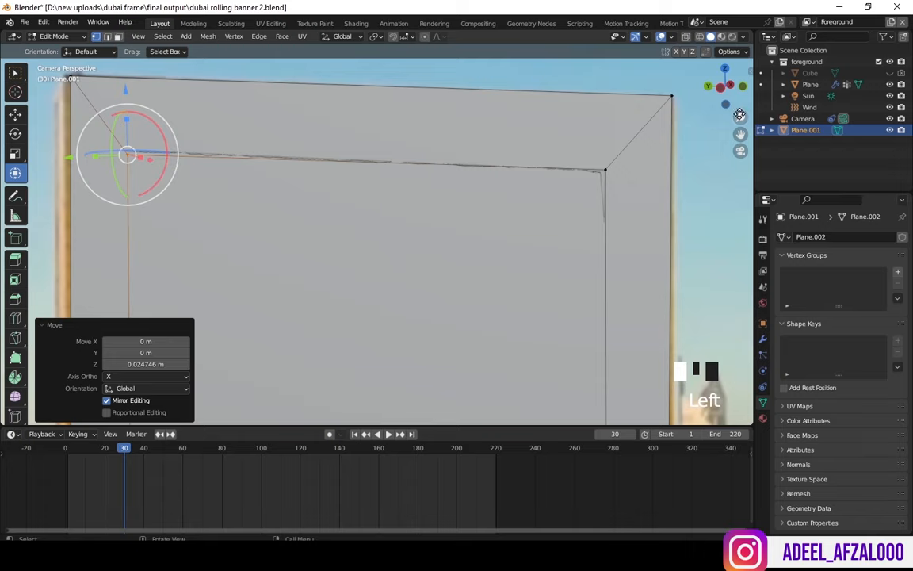
left_click_drag(740, 117, 740, 185)
left_click_drag(741, 134, 798, 17)
key("Tab")
left_click(444, 246)
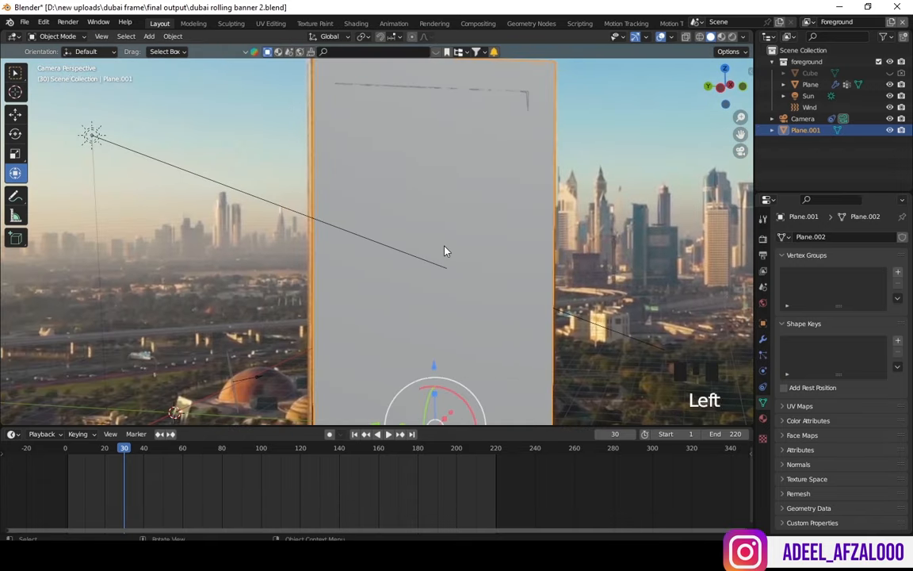
key("Tab")
left_click(444, 246)
left_click(119, 38)
left_click(426, 250)
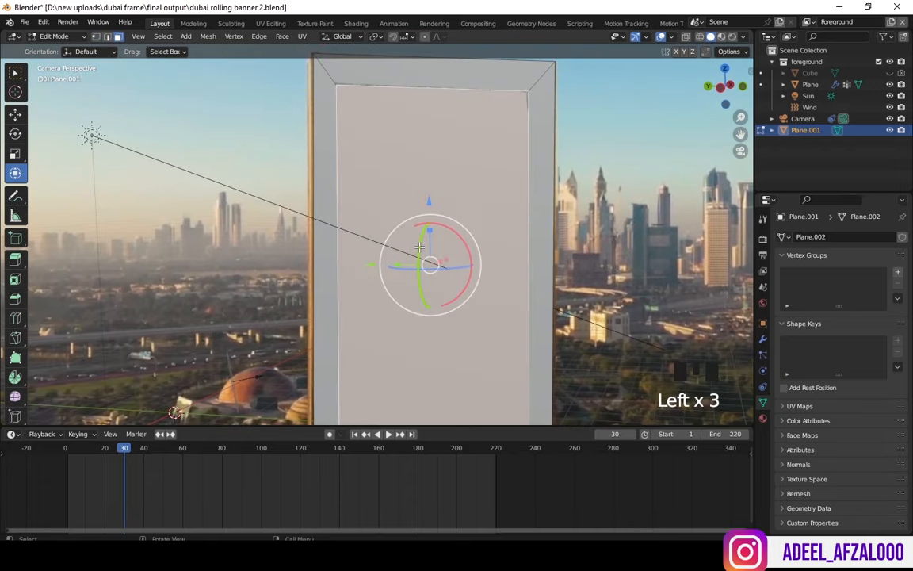
key("Delete")
left_click(425, 247)
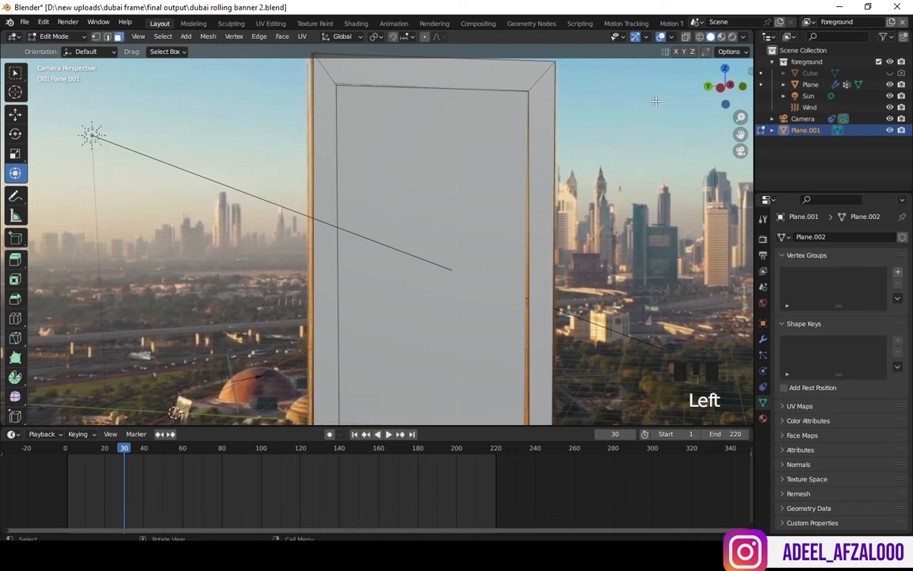
Step: Select the whole border mesh with X-ray on, extrude it about 0.43 m for thickness and return to the camera view
left_click_drag(719, 89, 683, 54)
left_click(686, 37)
key("a")
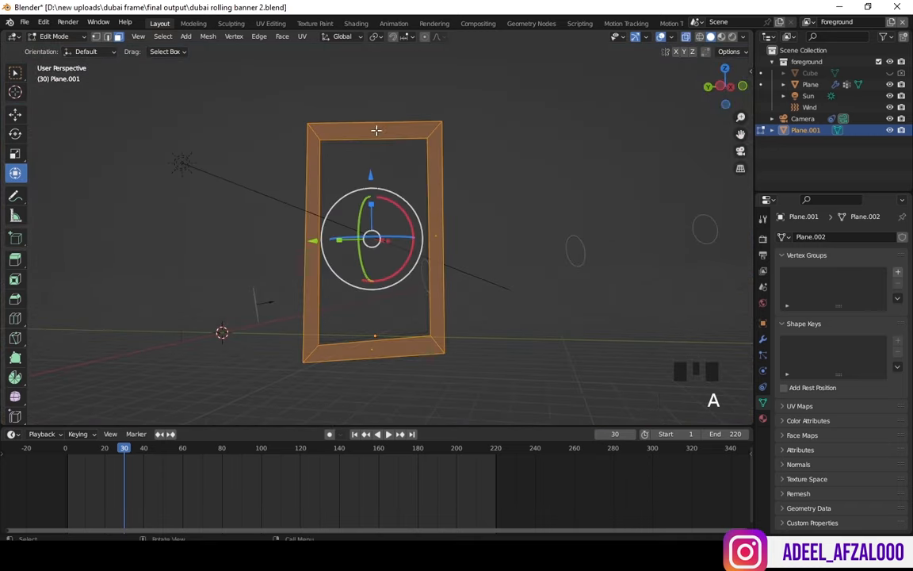
left_click(740, 151)
left_click_drag(713, 90, 541, 171)
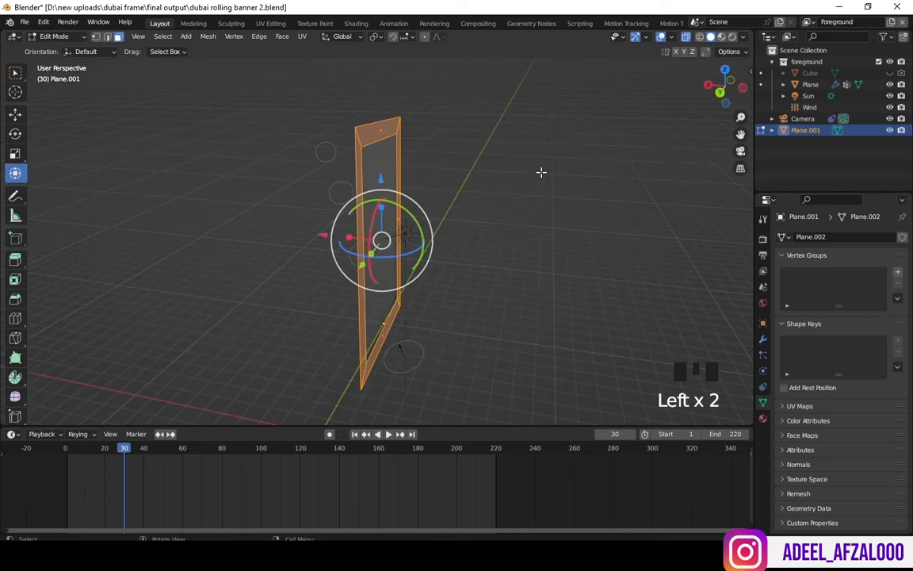
key("e")
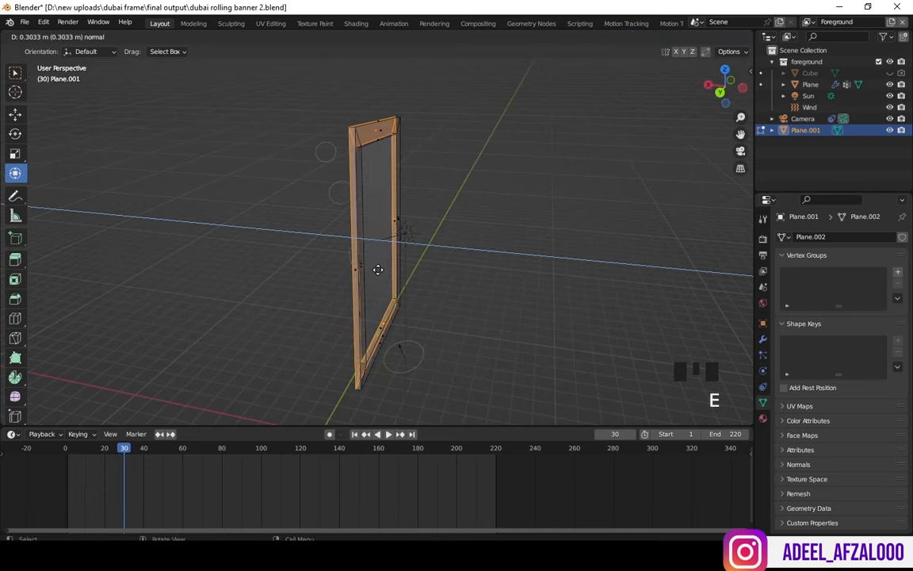
left_click(376, 275)
left_click(739, 151)
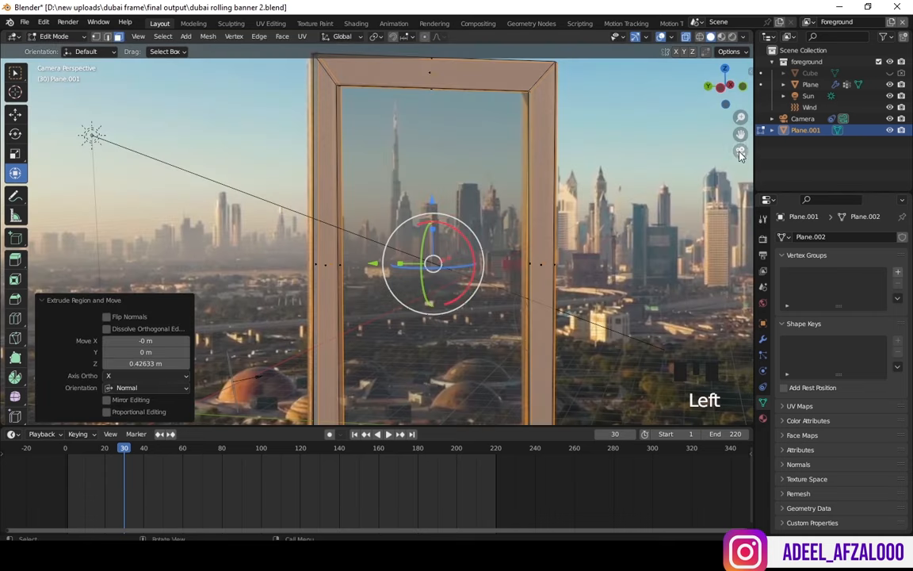
Step: Reposition the extruded faces to fit the filmed frame, including a shift of about 0.36 m along the Y axis
mouse_move(451, 259)
left_mouse_down()
mouse_move(463, 232)
mouse_move(441, 242)
mouse_move(453, 250)
left_mouse_up()
left_click_drag(377, 263, 367, 262)
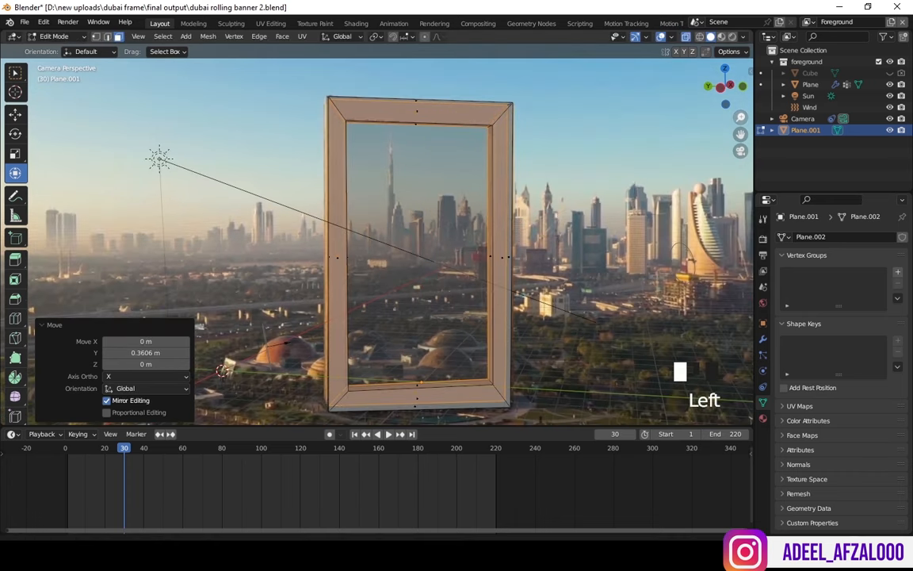
left_click_drag(412, 192, 409, 193)
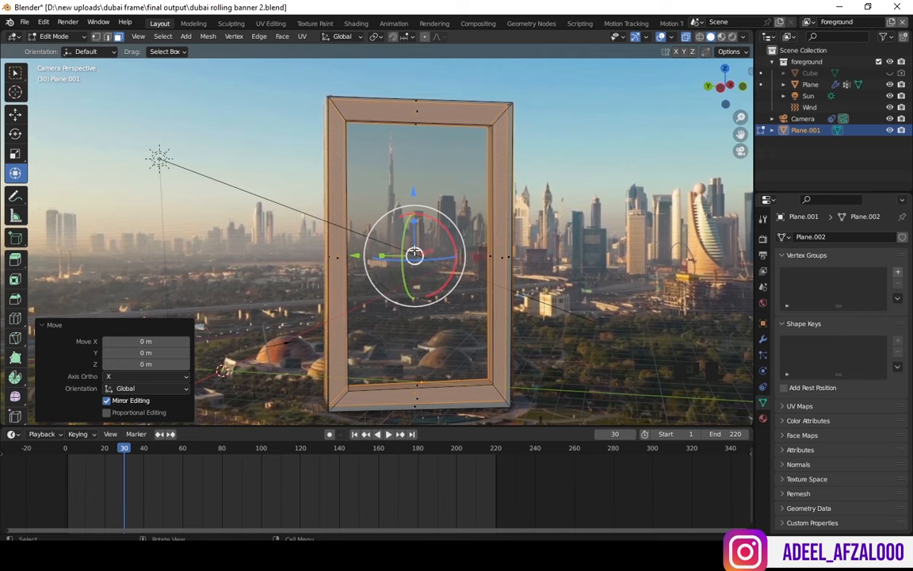
Step: Return to object mode with X-ray off, go back to frame 0 and switch the viewport to material preview
key("Tab")
left_click(687, 37)
left_click_drag(78, 450, 56, 460)
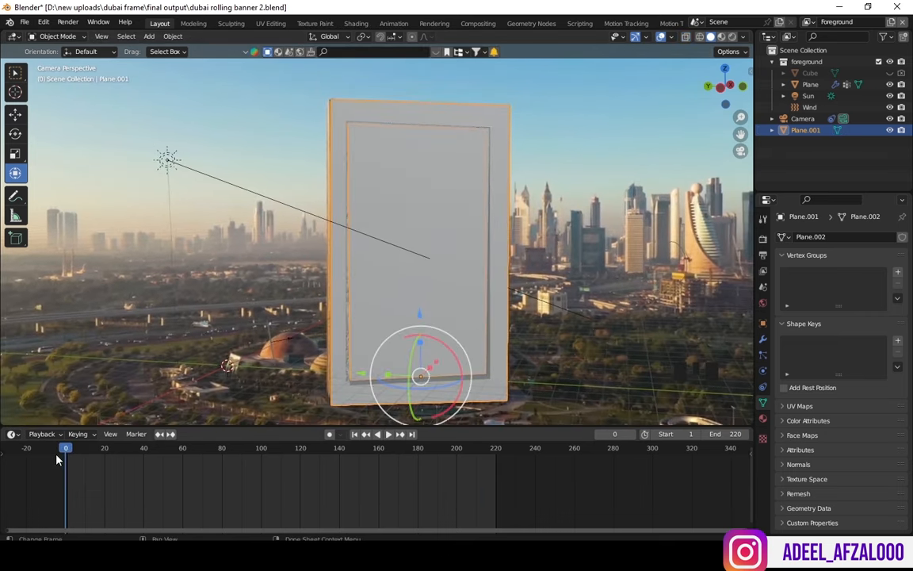
key("grave")
left_click(339, 256)
key("Tab")
key("Tab")
left_click(723, 37)
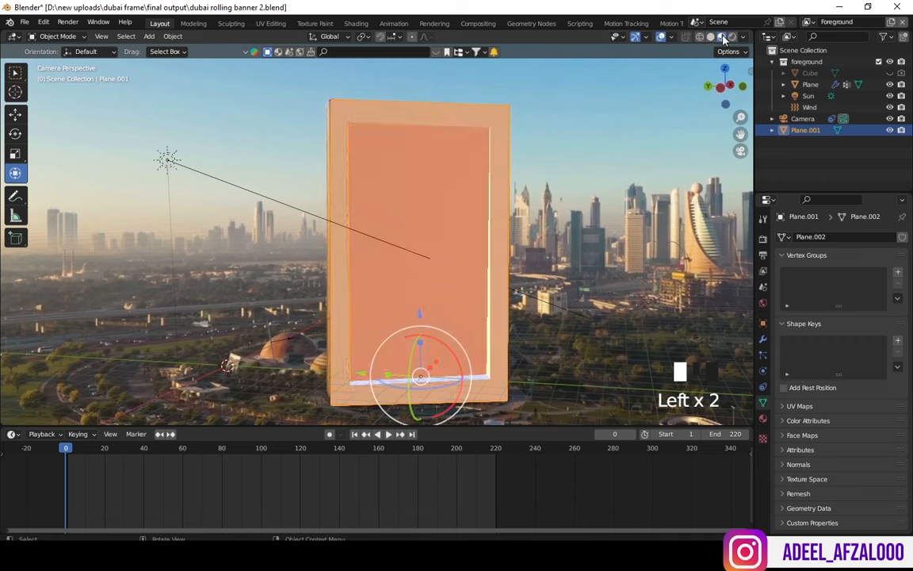
Step: Change the border mesh material's surface shader to Holdout
left_click(536, 139)
left_click(476, 116)
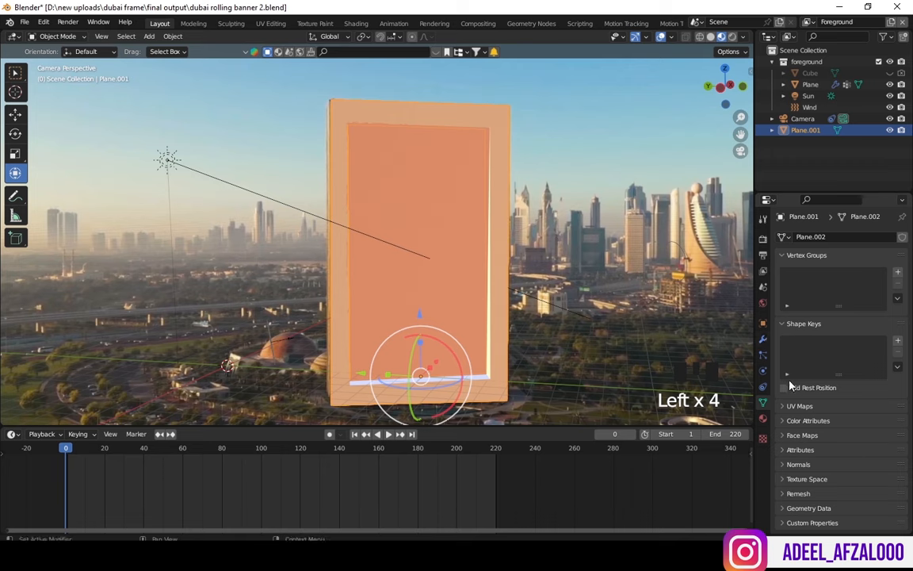
left_click(763, 420)
left_click(836, 285)
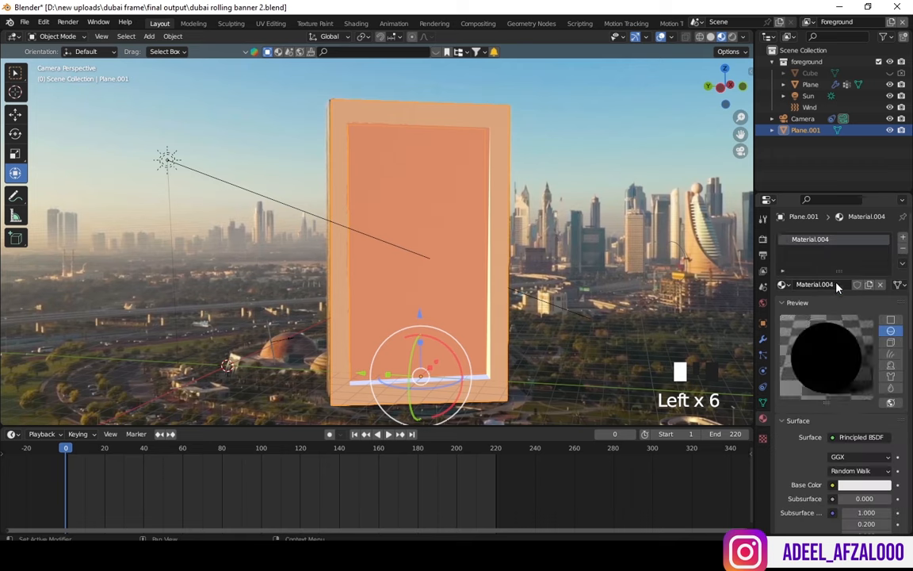
left_click(850, 438)
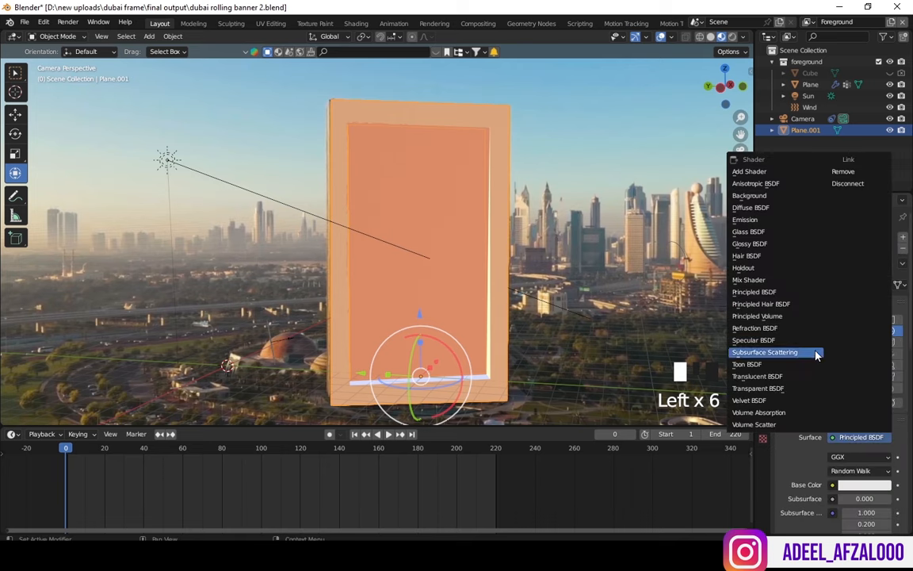
left_click(751, 268)
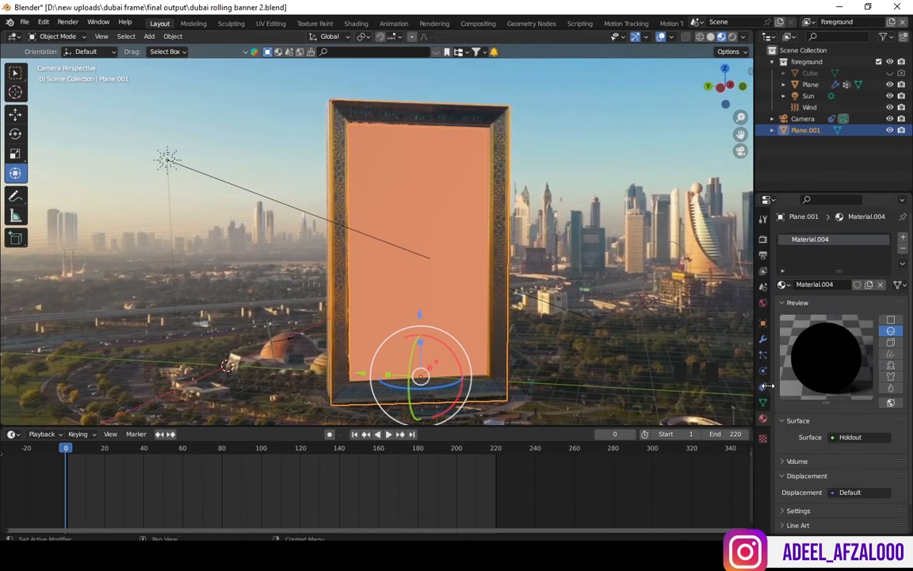
Step: Make the border mesh a Shadow Catcher and check it briefly in rendered viewport shading before returning to material preview
left_click(763, 323)
scroll(902, 441, "down", 8)
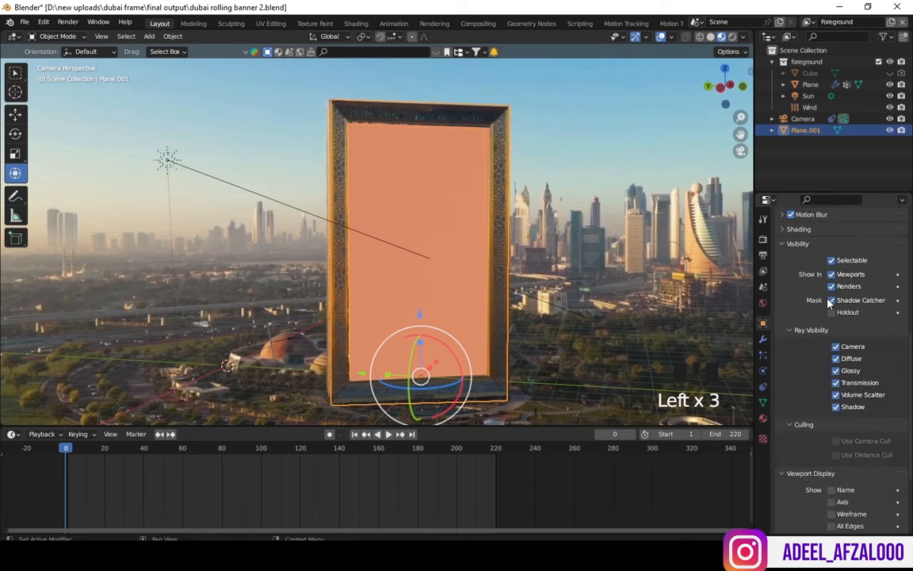
left_click(733, 37)
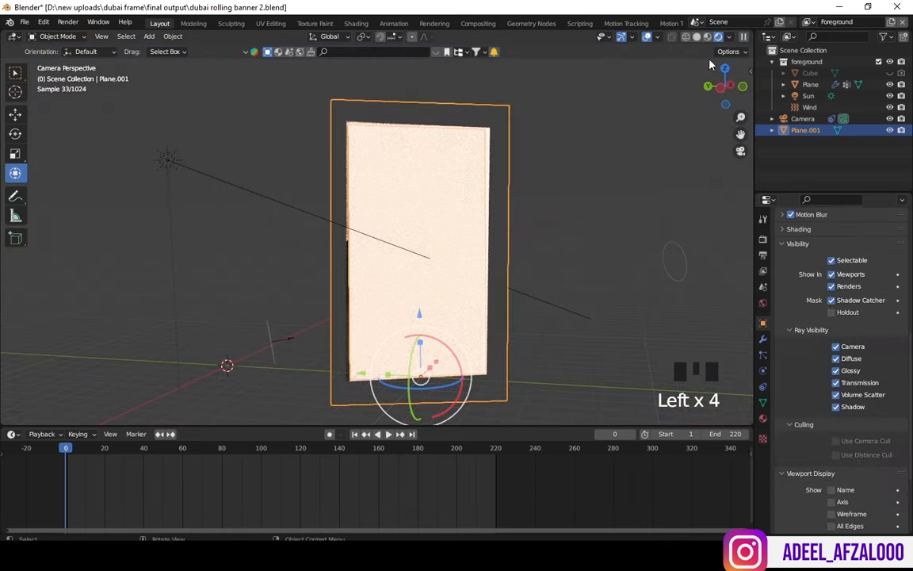
mouse_move(43, 456)
left_mouse_down()
mouse_move(221, 444)
mouse_move(59, 448)
left_mouse_up()
left_click(707, 38)
Step: Play the animation through the camera, including a replay from frame 0, to examine the banner's movement inside the border
key("space")
scroll(634, 206, "down", 2)
left_click(627, 214)
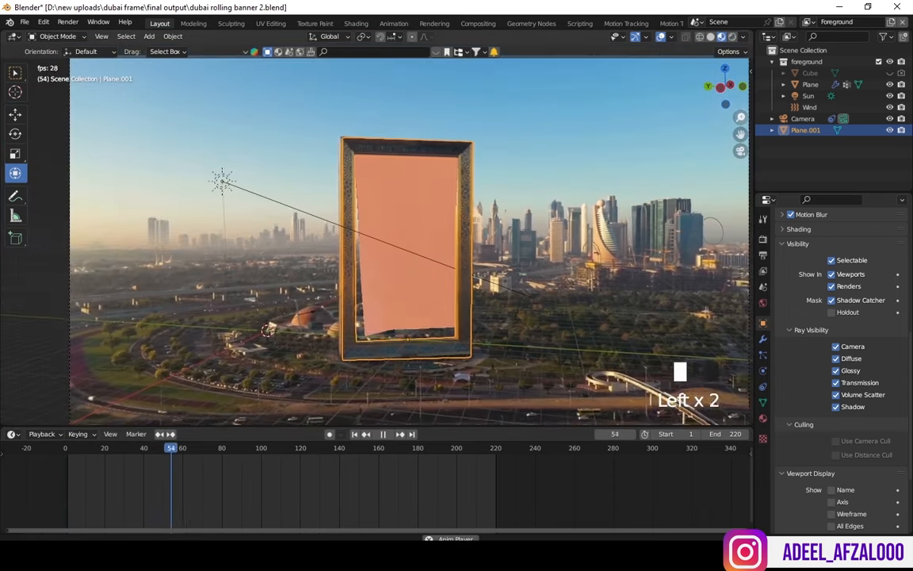
left_click(626, 214)
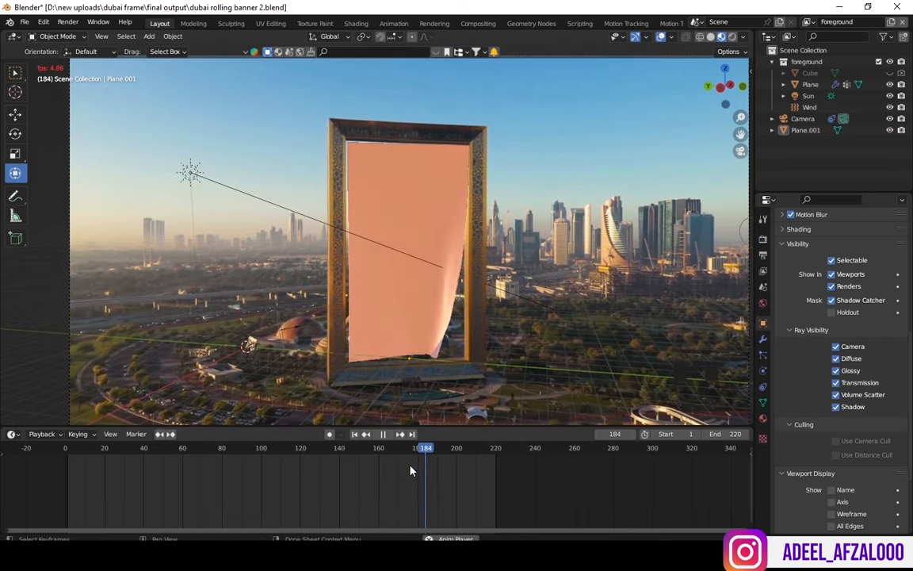
key("space")
left_click_drag(738, 111, 737, 147)
key("space")
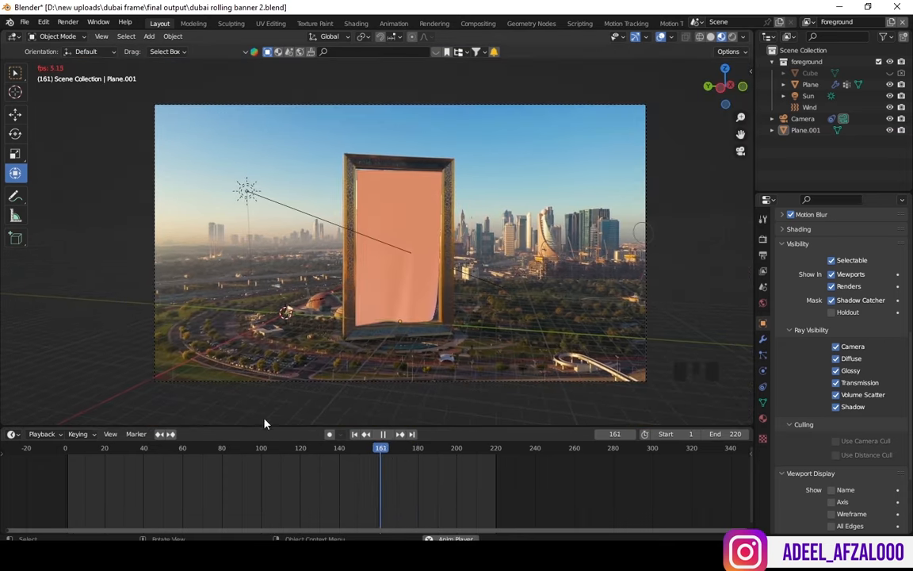
left_click(45, 451)
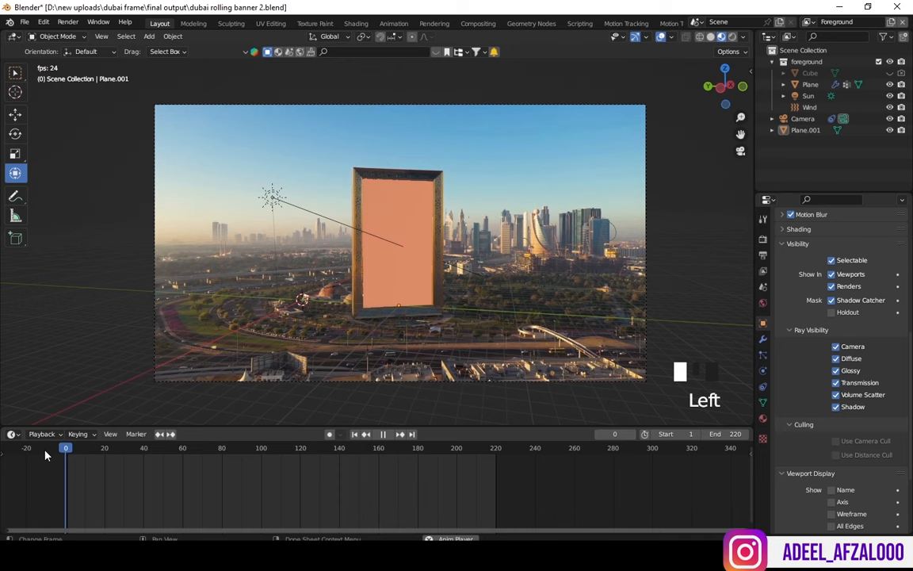
key("space")
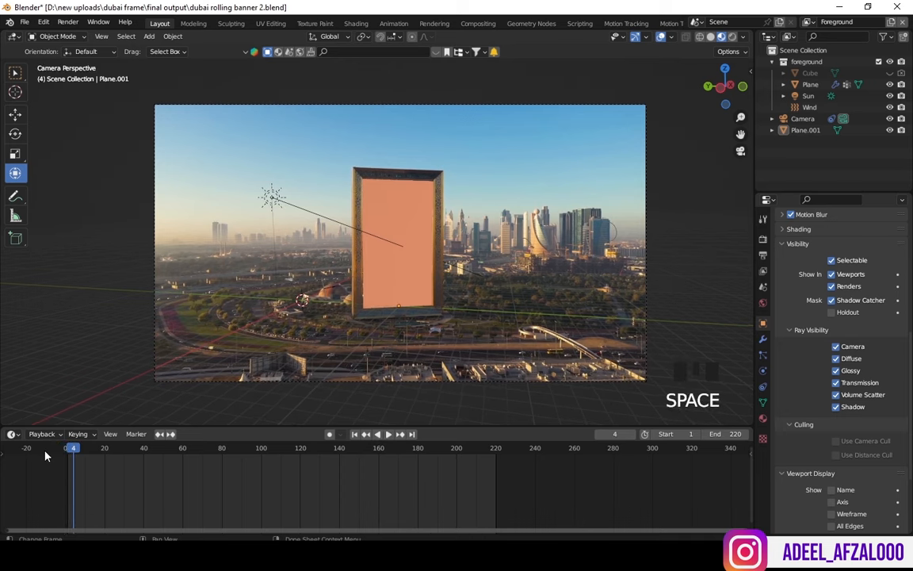
key("space")
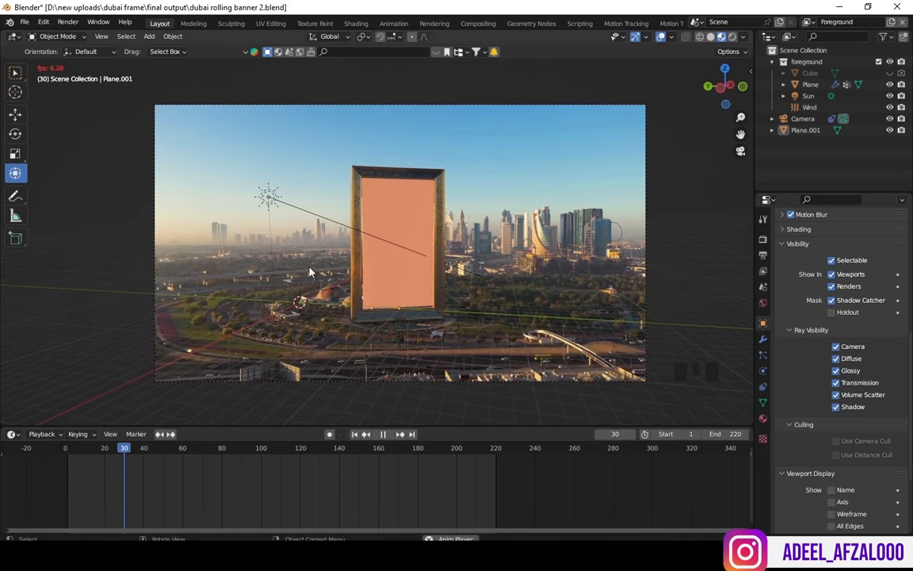
key("space")
Step: Select the banner and bake its cloth simulation cache
left_click(418, 225)
key("Left")
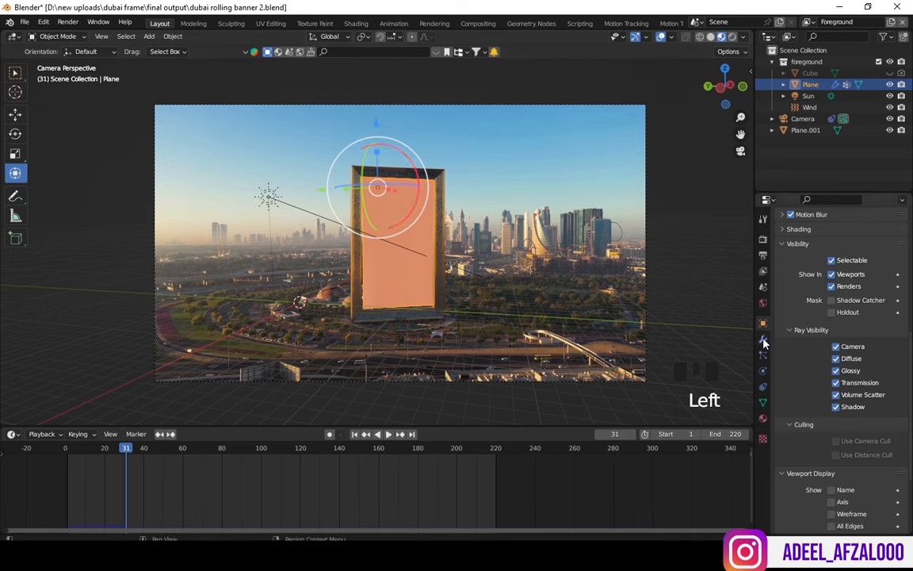
left_click(763, 370)
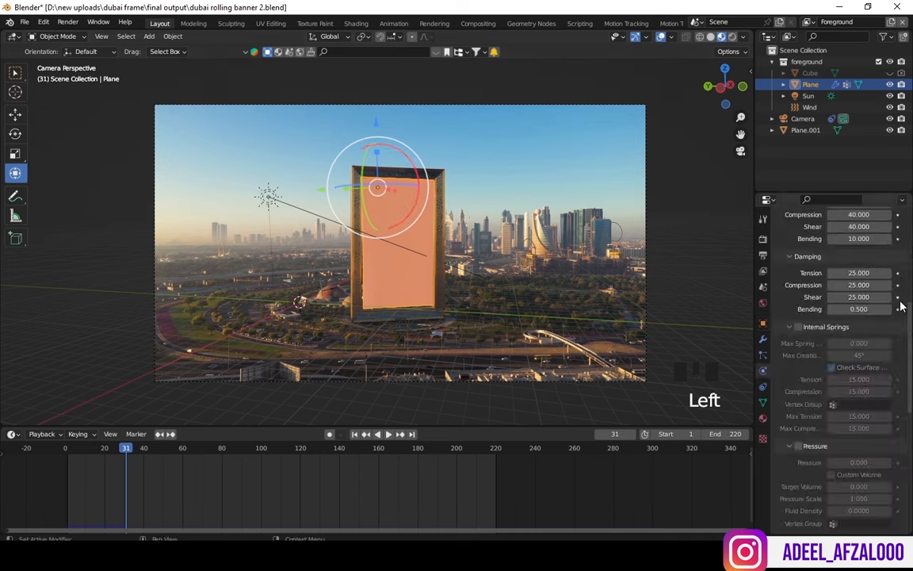
left_click_drag(909, 307, 910, 408)
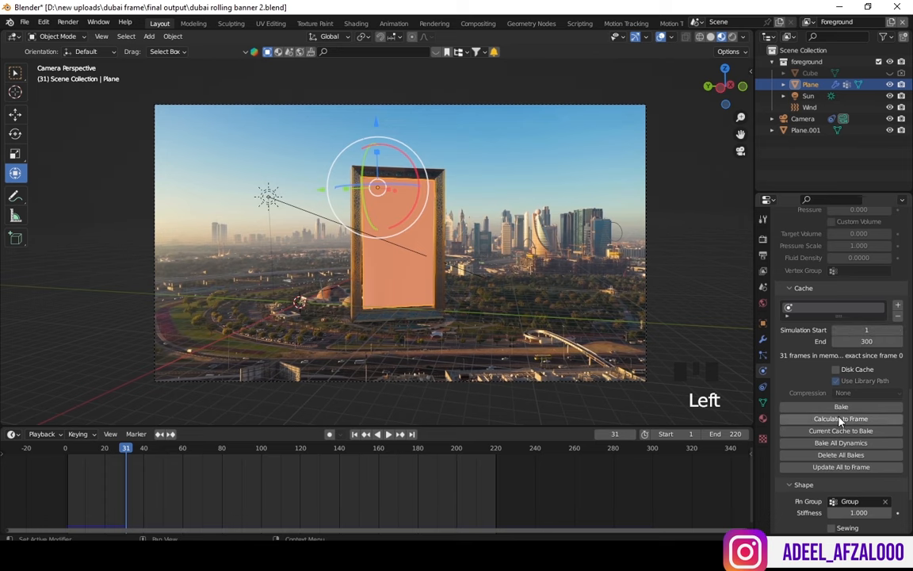
key("Left")
key("Left")
key("Left")
key("Left")
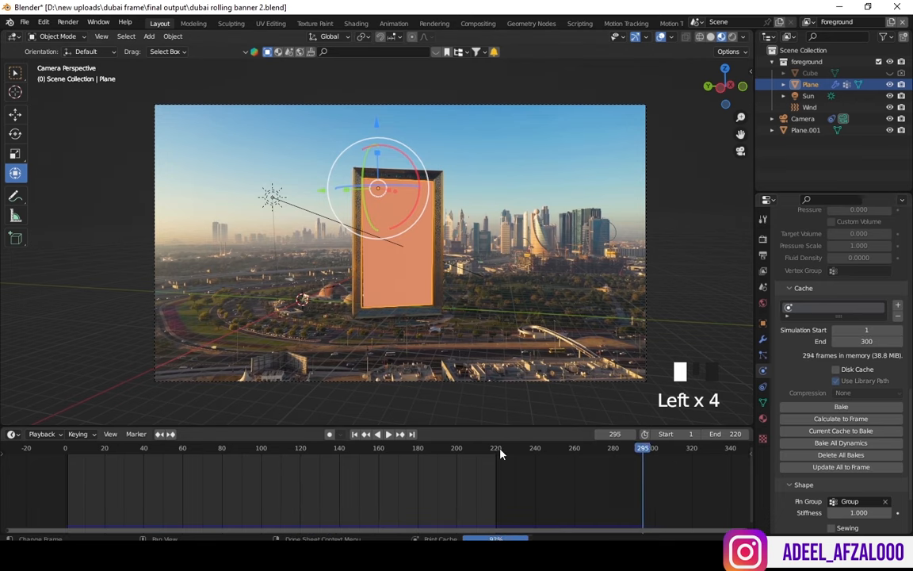
Step: Play back the baked cloth simulation from the start and return to frame 0
key("space")
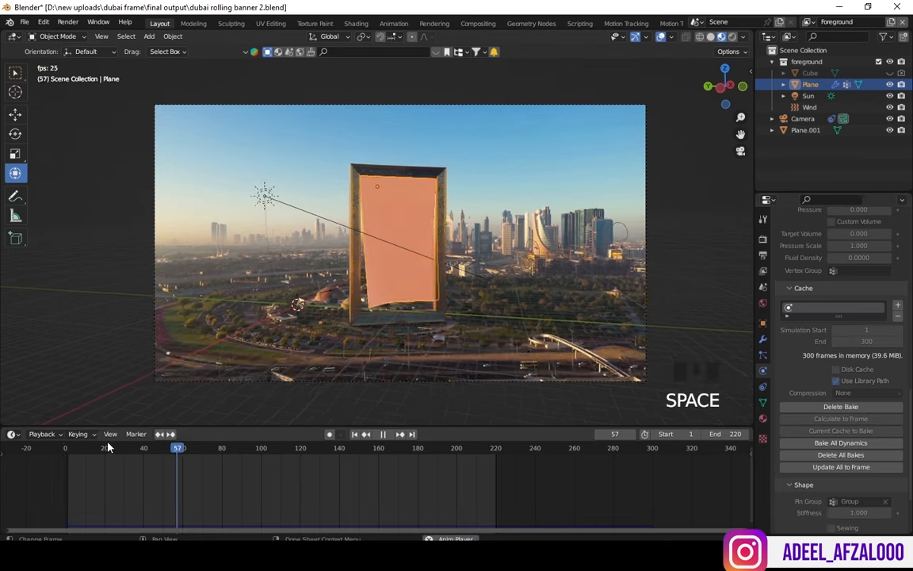
left_click(70, 448)
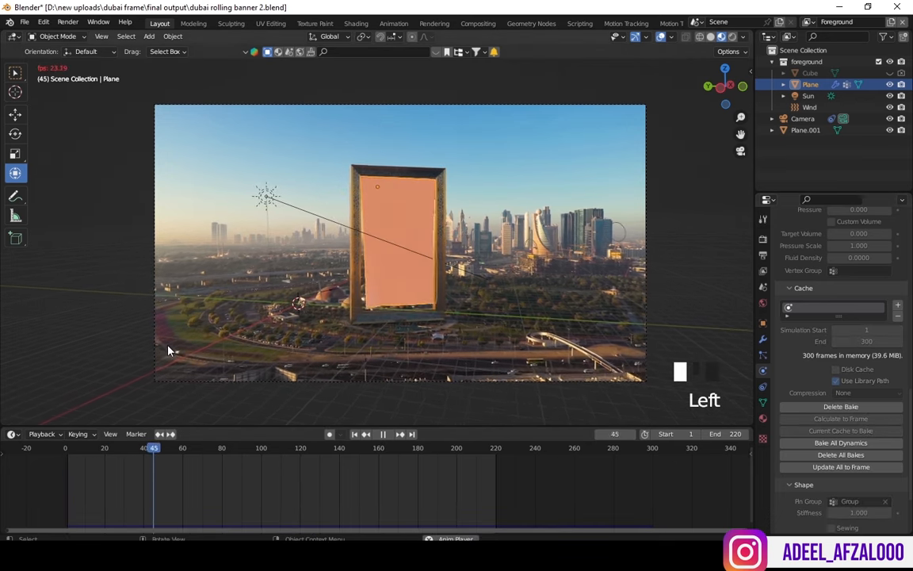
key("space")
key("Left")
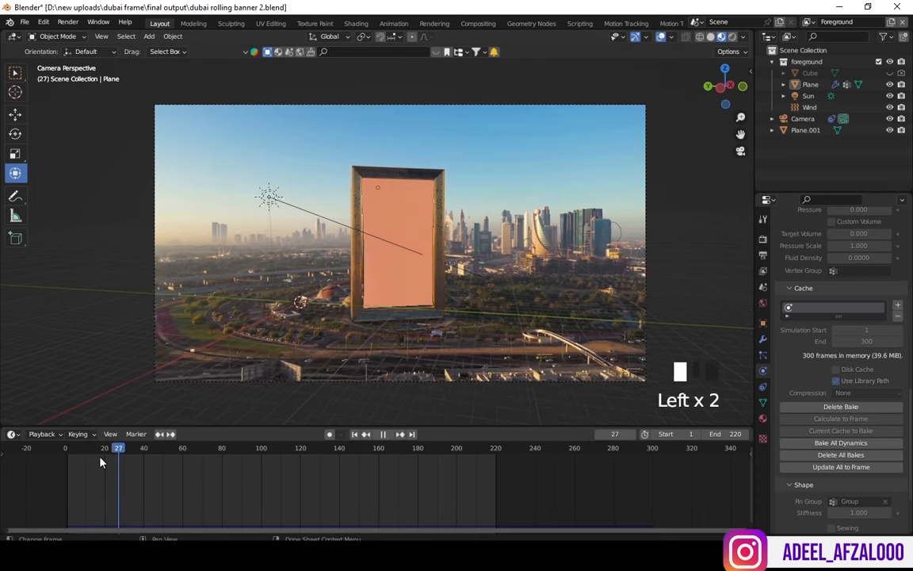
Step: Add avengers-poster-4k-27-1400x1050.jpg as a mapped image texture on the banner's base color, and rotate its mapping about Z so the poster stands upright
left_click(415, 208)
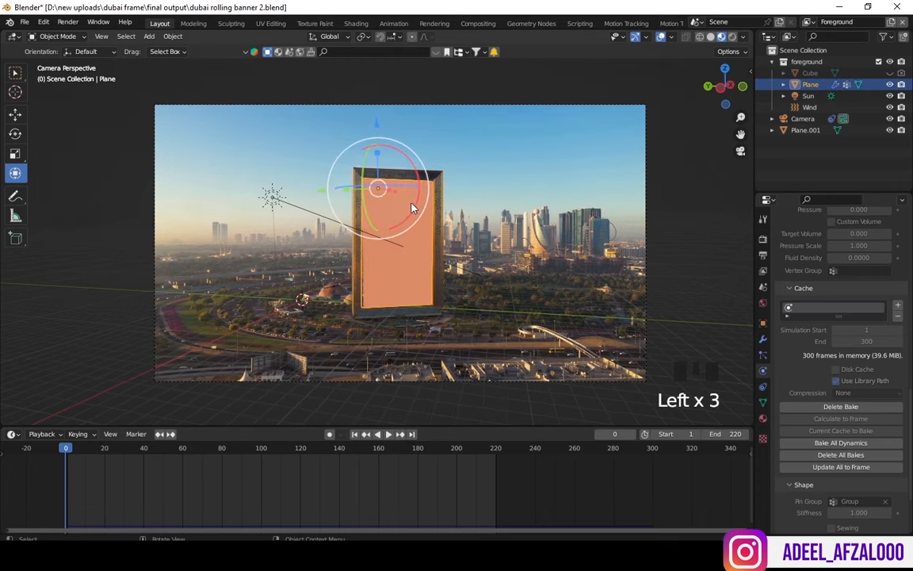
left_click(358, 24)
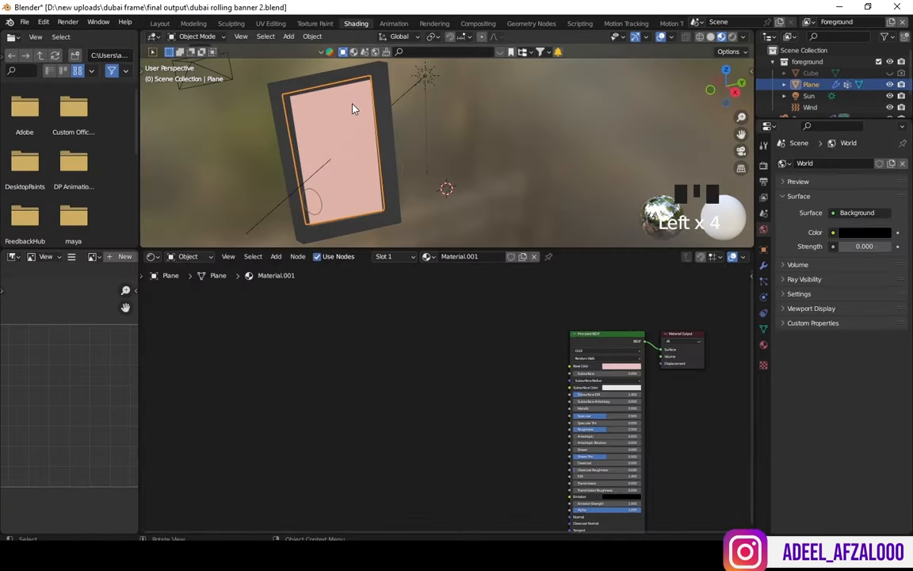
left_click(590, 339)
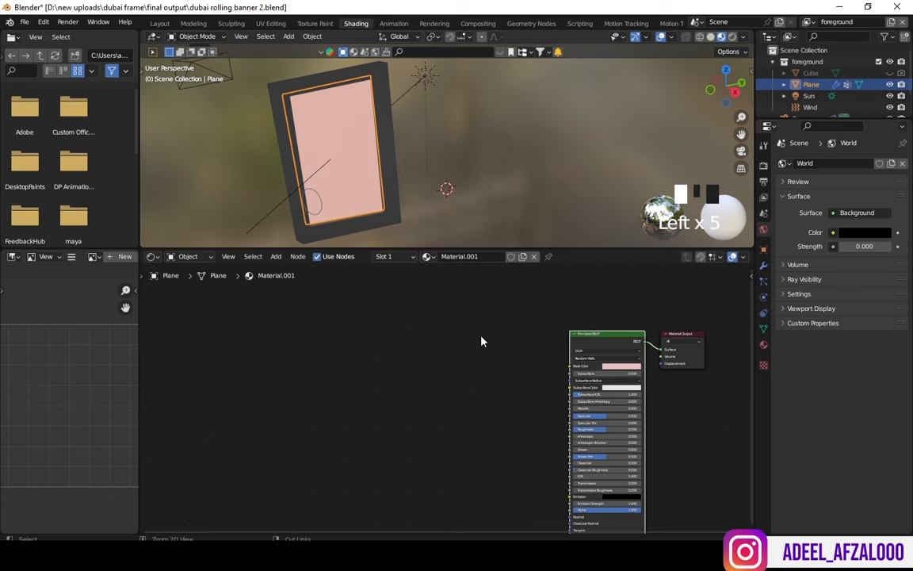
key("ctrl+t")
left_click(536, 373)
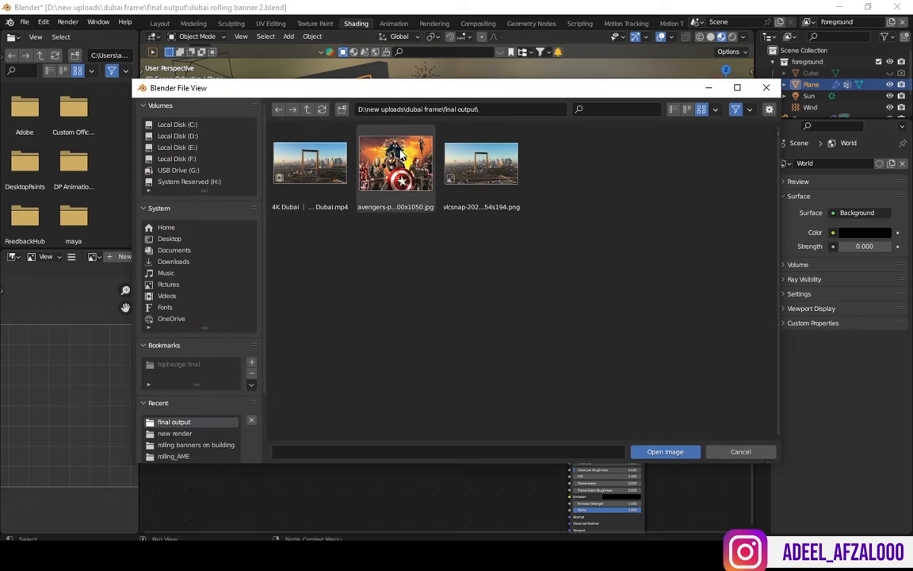
left_click(401, 154)
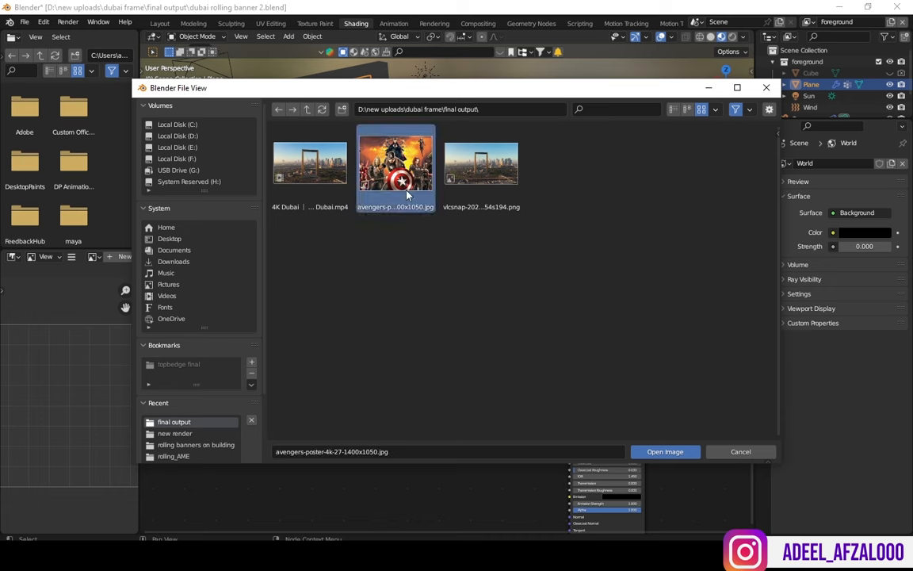
left_click(674, 452)
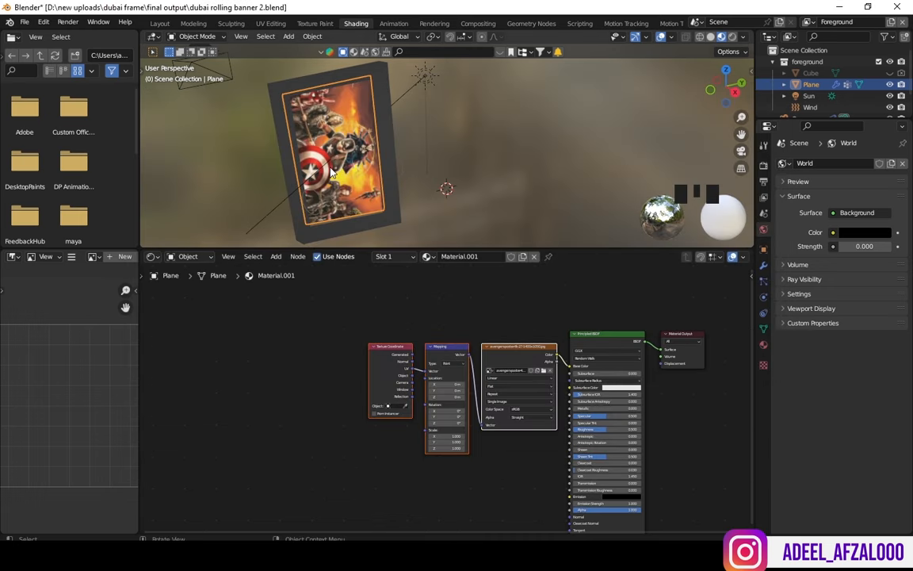
left_click(446, 423)
key("Return")
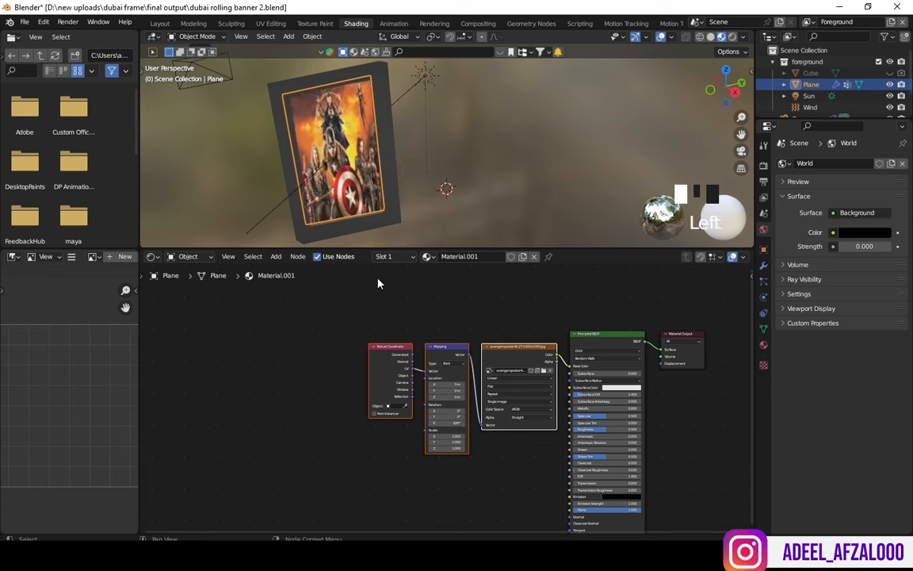
Step: Return to the Layout workspace, scrub to frame 30 to preview the textured banner and save the file
left_click(163, 24)
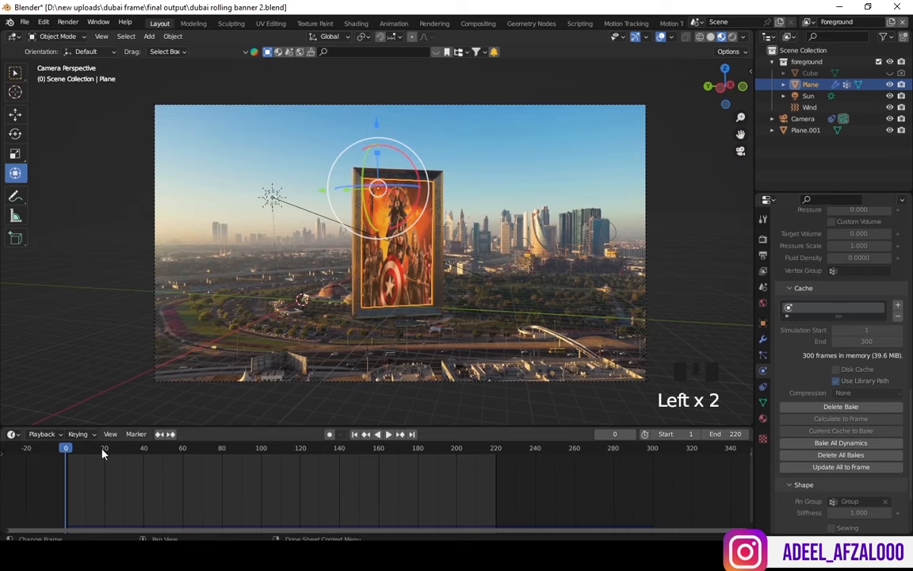
left_click_drag(68, 450, 123, 489)
left_click(24, 21)
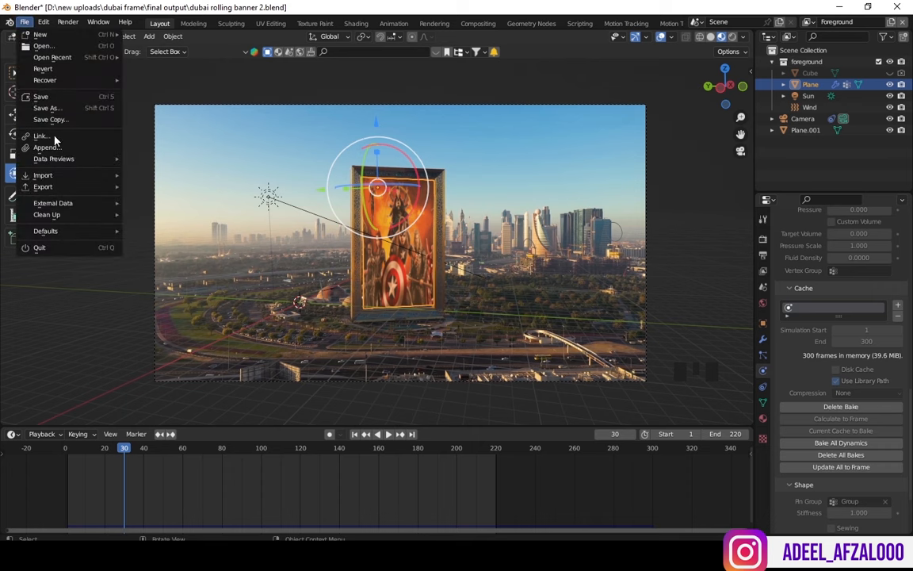
left_click(53, 93)
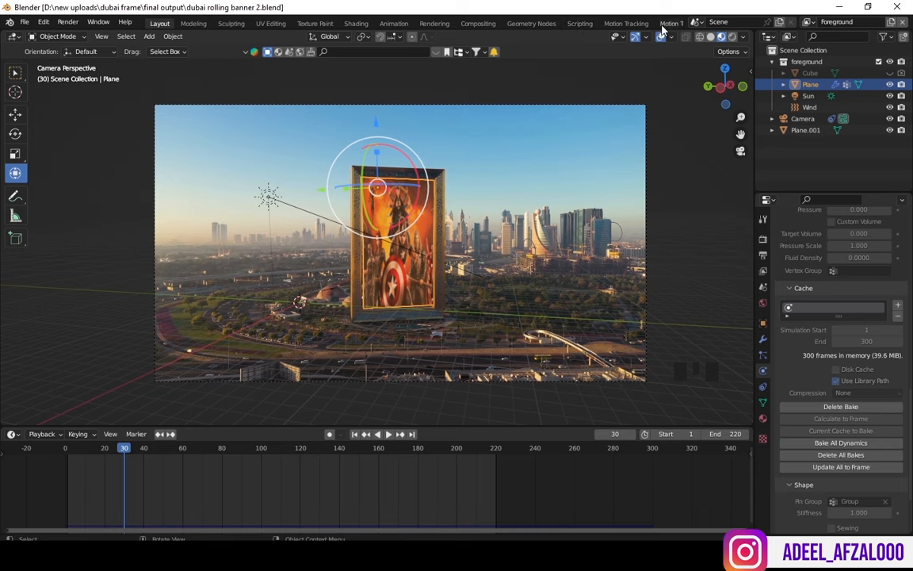
Step: Delete the Movie Clip, Render Layers and Alpha Over nodes from the compositing node tree
left_click(479, 23)
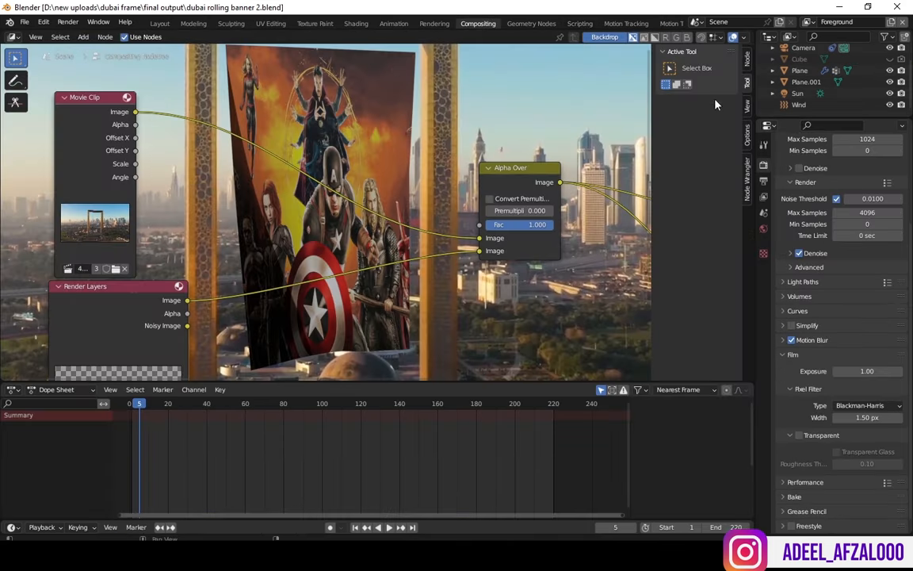
scroll(279, 290, "down", 5)
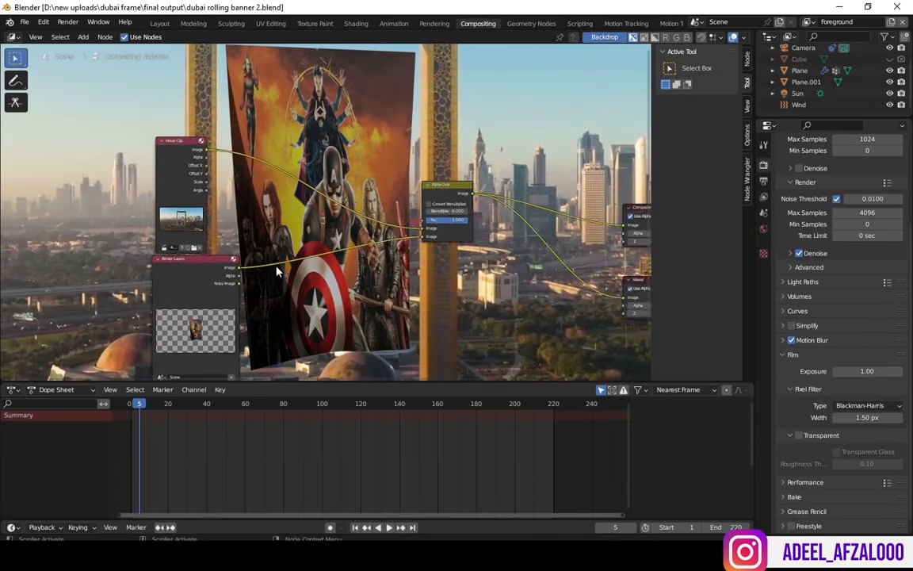
left_click_drag(176, 145, 463, 343)
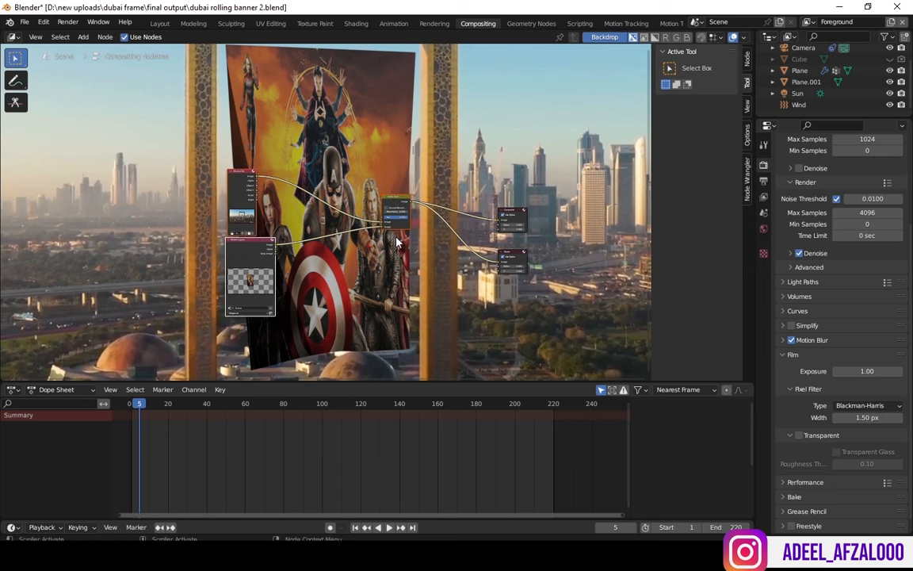
key("x")
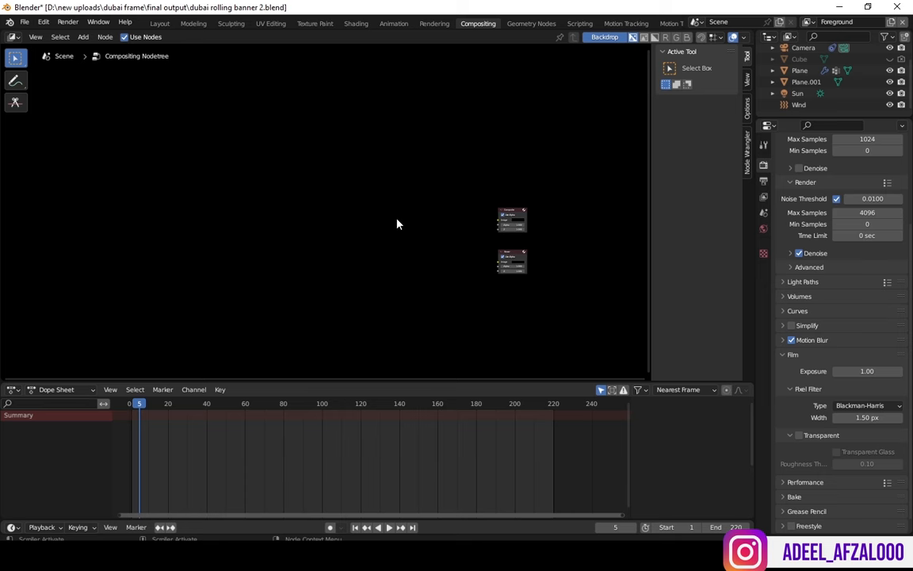
Step: Add an Alpha Over node to the compositing tree, placed just before the Composite and Viewer nodes
key("shift+a")
type("alp")
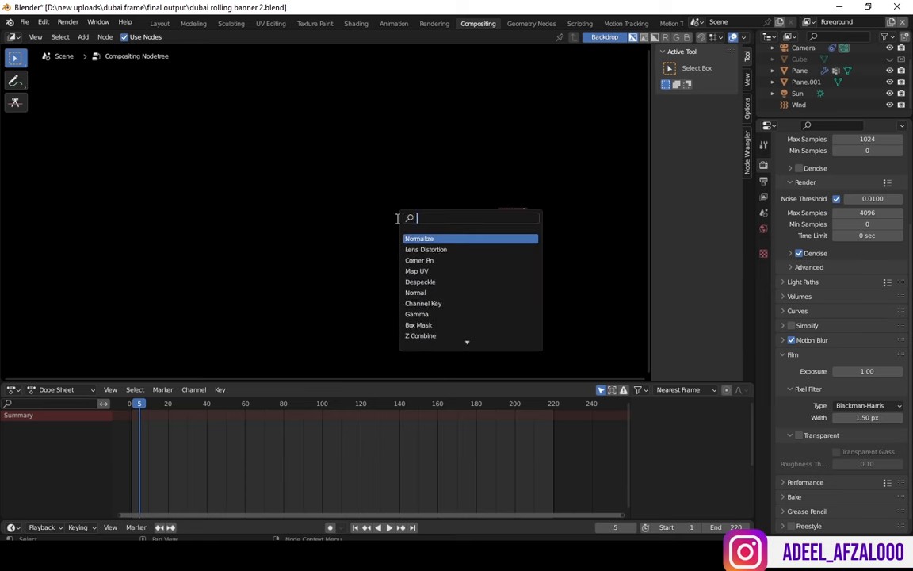
key("Return")
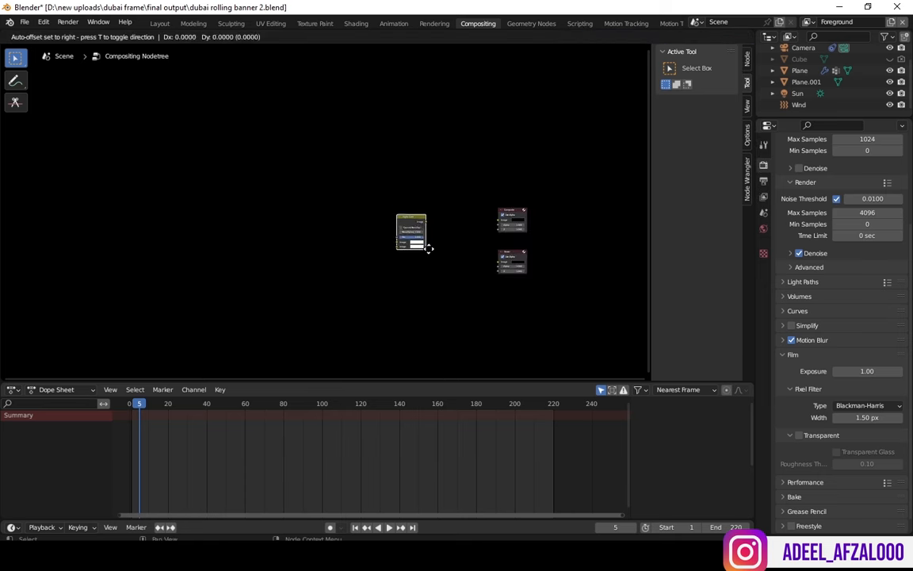
left_click(448, 247)
left_click(330, 225)
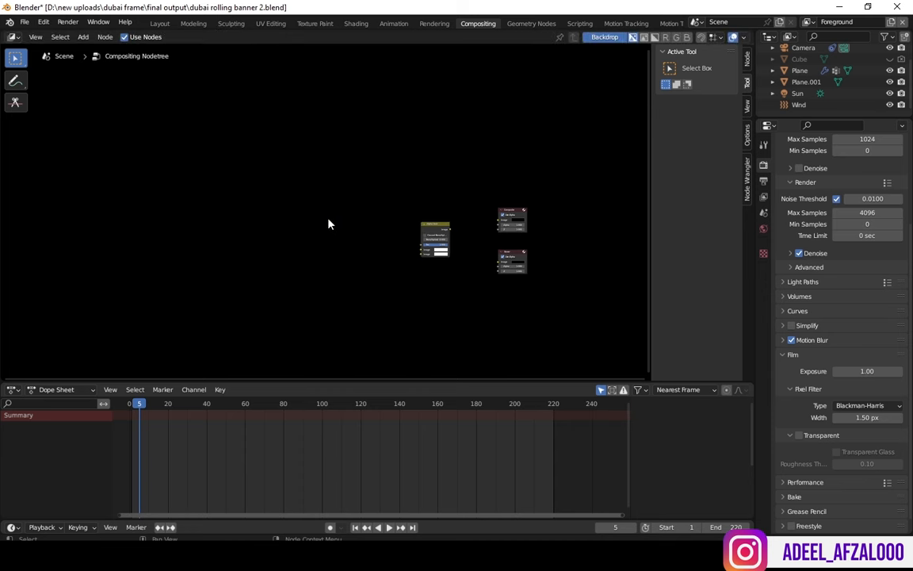
scroll(498, 248, "up", 3)
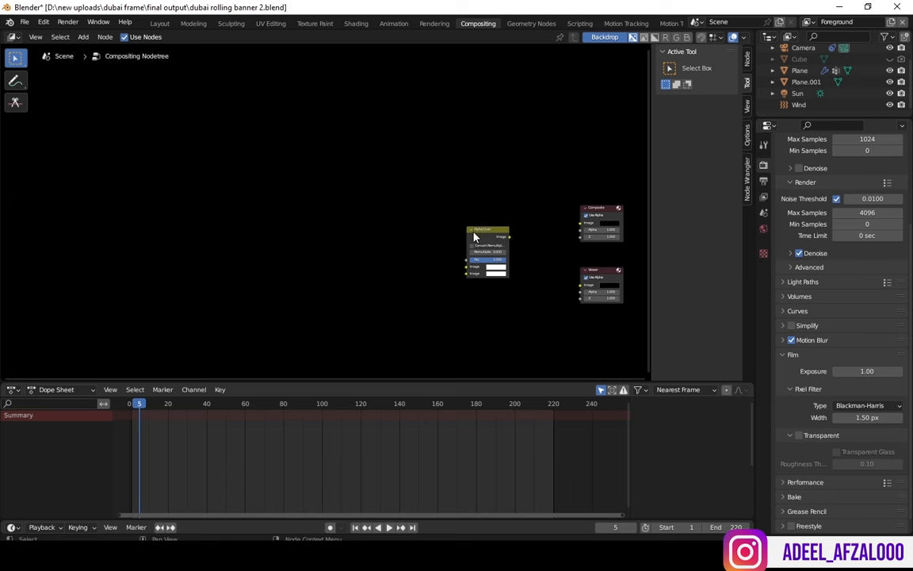
Step: Add a Render Layers node and link its Image output to the Alpha Over node's image input
key("shift+a")
left_click(472, 236)
type("re")
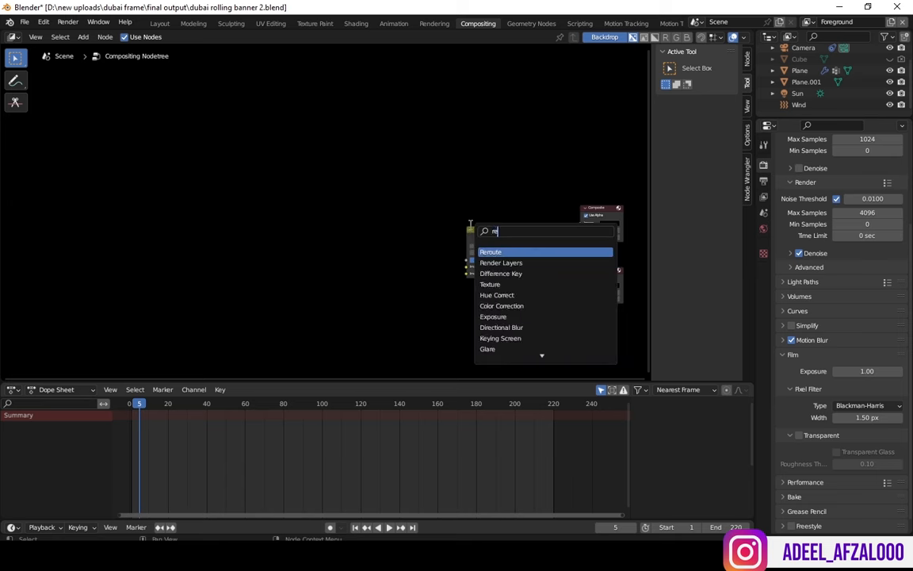
type("nder")
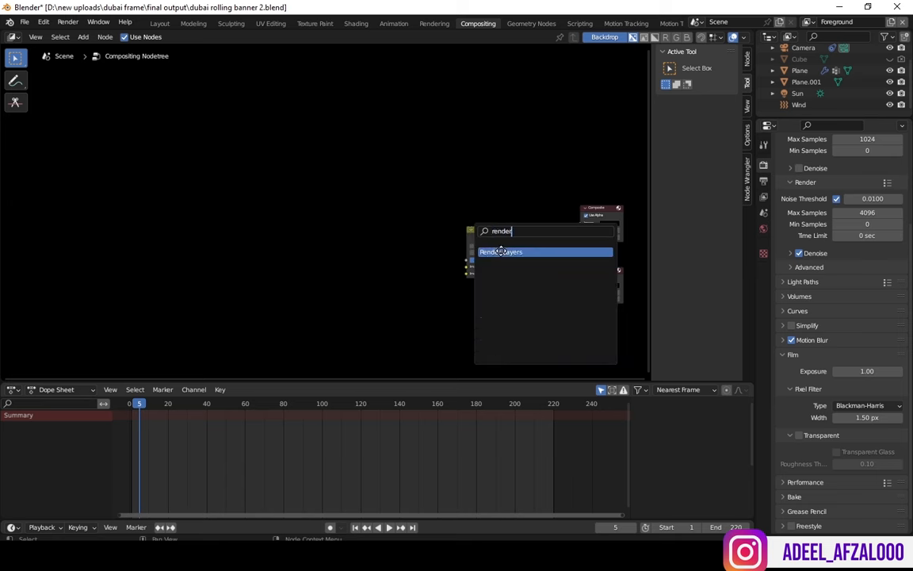
key("Return")
left_click(259, 219)
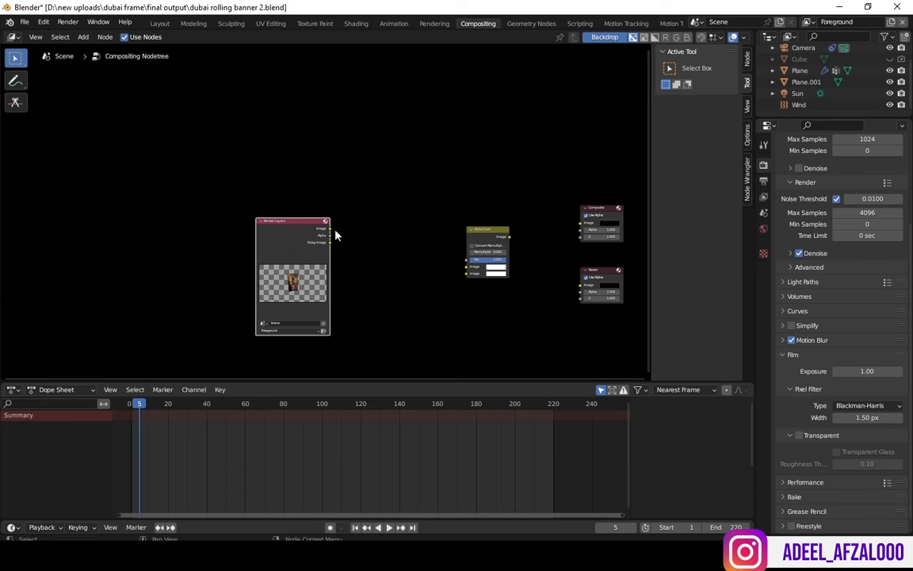
left_click_drag(329, 229, 465, 266)
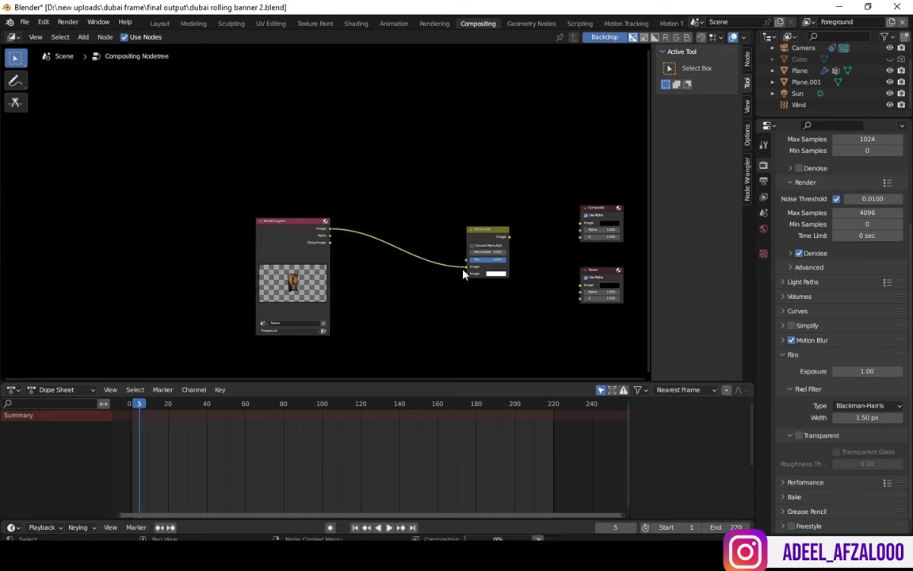
Step: Add a Movie Clip node above Render Layers and load the 4K Dubai Frame drone footage mp4 into it
key("shift+a")
left_click(330, 184)
type("clop")
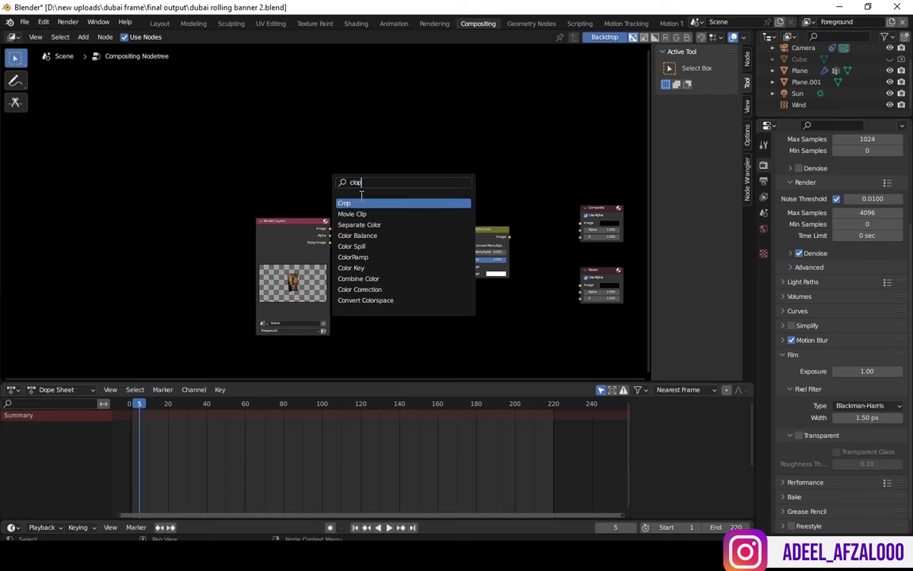
key("BackSpace")
key("BackSpace")
key("BackSpace")
key("BackSpace")
type("mo")
key("Return")
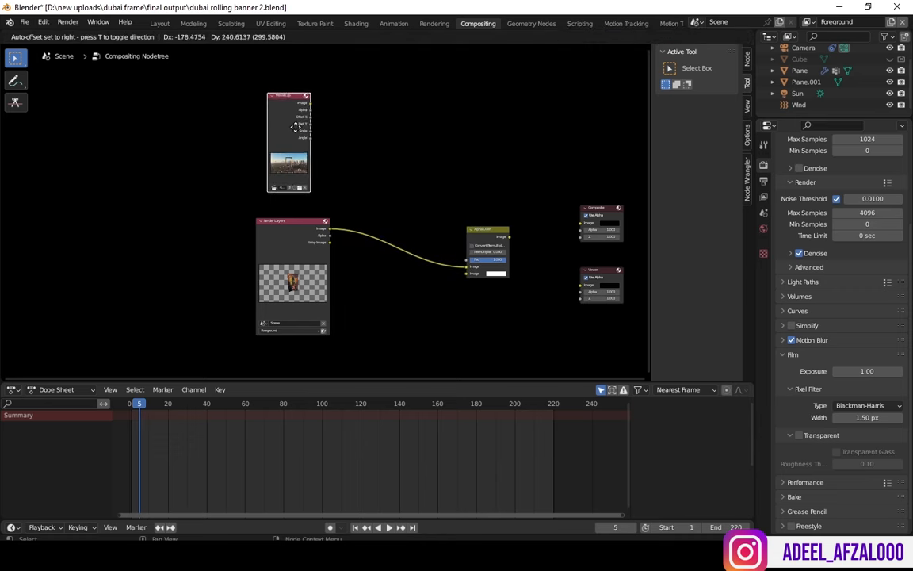
left_click(297, 139)
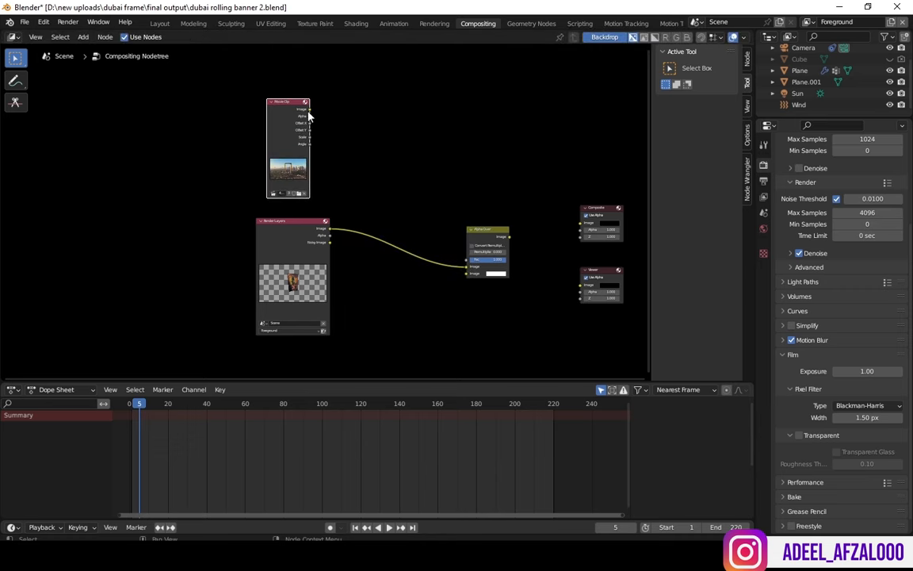
left_click(299, 196)
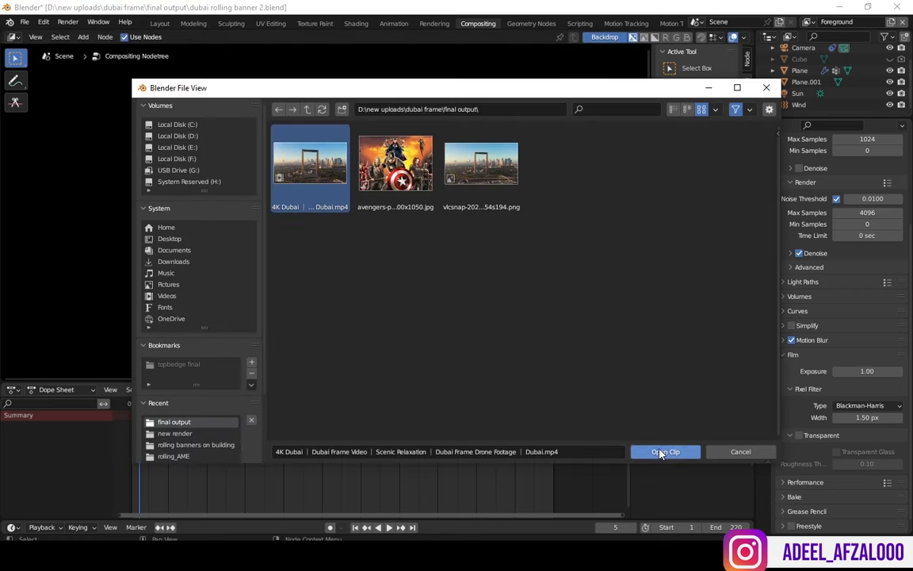
left_click(663, 457)
Step: Combine the Movie Clip as background with Render Layers in Alpha Over, and link its output to both the Composite and Viewer nodes
left_click_drag(310, 109, 467, 272)
left_click_drag(508, 237, 530, 238)
left_click_drag(583, 229, 582, 226)
left_click_drag(508, 237, 584, 286)
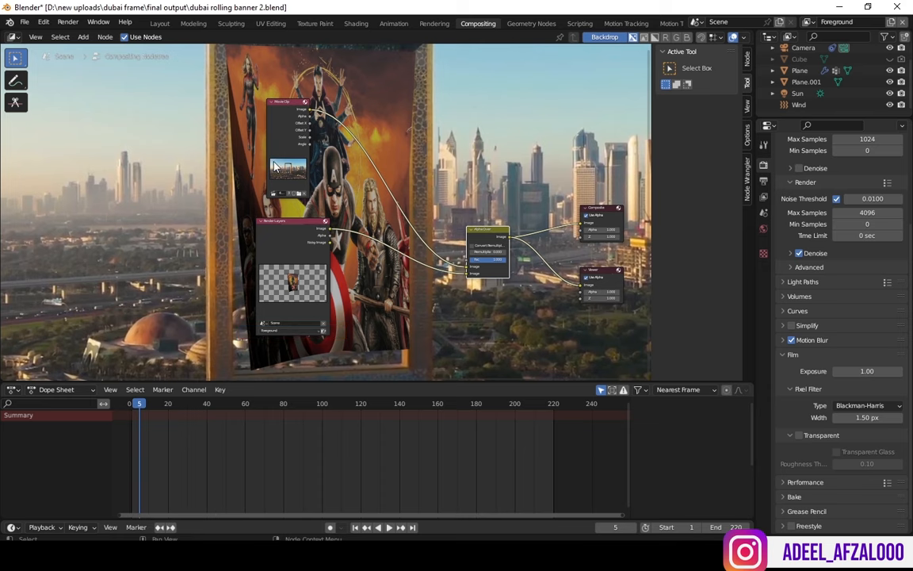
Step: Advance the timeline to frame 41 and show the Layout workspace's camera view in rendered shading
key("space")
key("space")
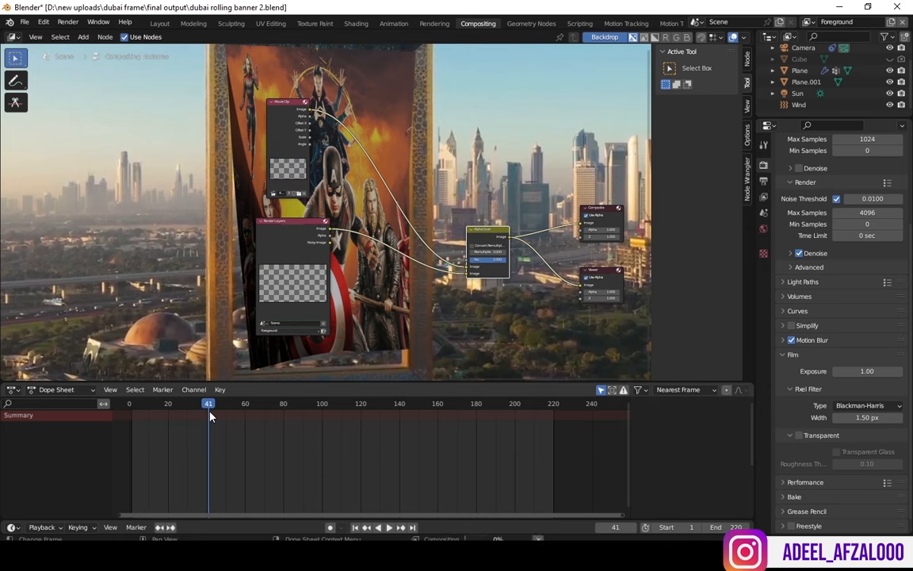
left_click(159, 23)
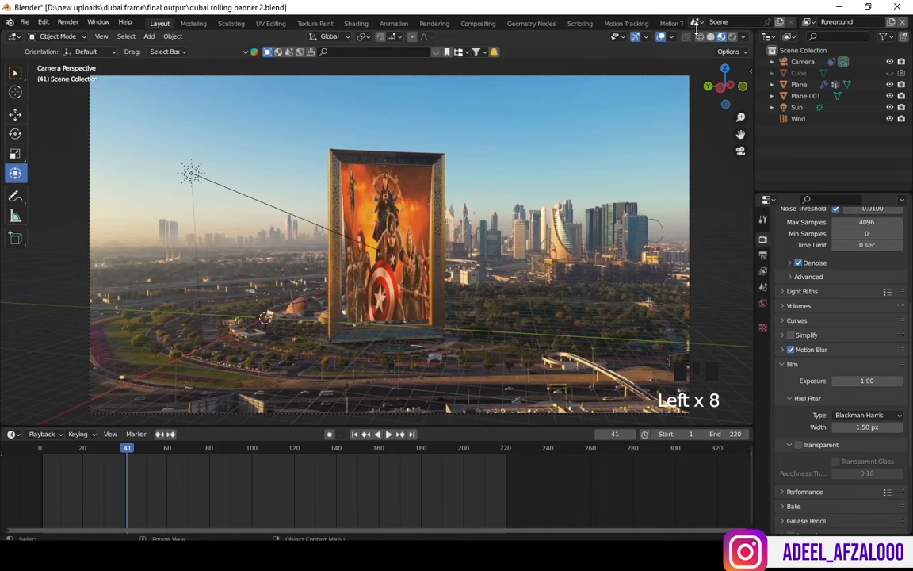
left_click(733, 41)
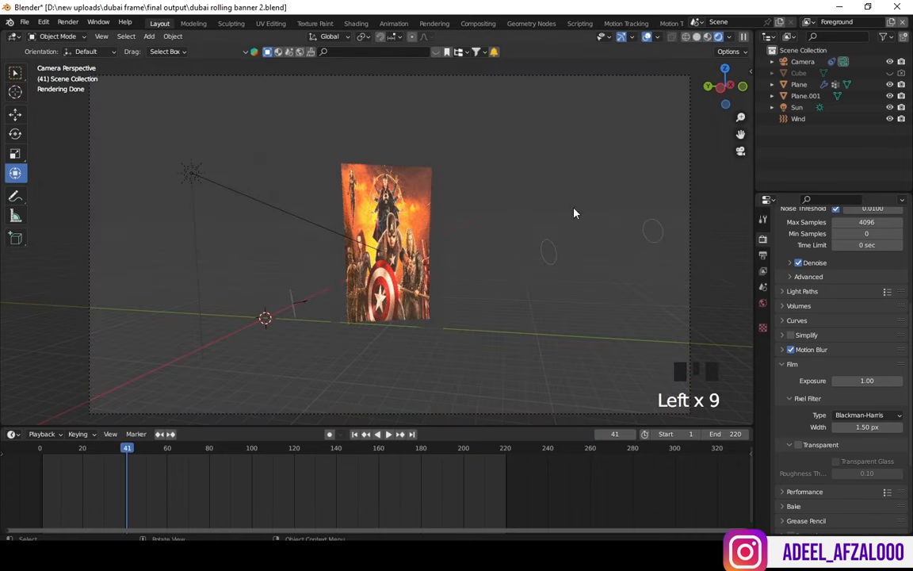
Step: Reposition the Sun light and aim its beam at the lower part of the banner, then return to the camera view
left_click(191, 173)
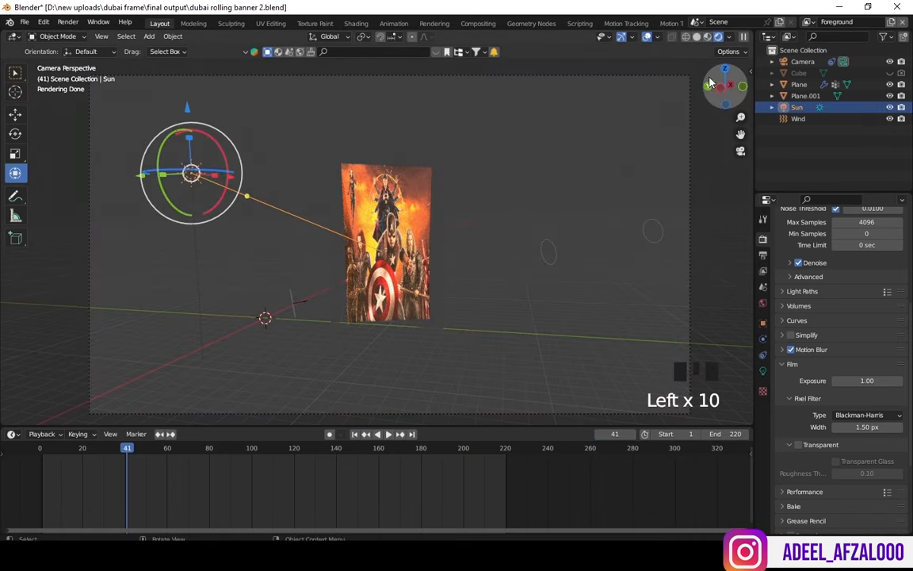
left_click_drag(710, 82, 731, 108)
left_click_drag(181, 224, 153, 280)
mouse_move(708, 89)
left_mouse_down()
mouse_move(745, 84)
mouse_move(723, 83)
left_mouse_up()
left_click_drag(120, 290, 226, 282)
left_click(291, 283)
left_click_drag(306, 276, 362, 300)
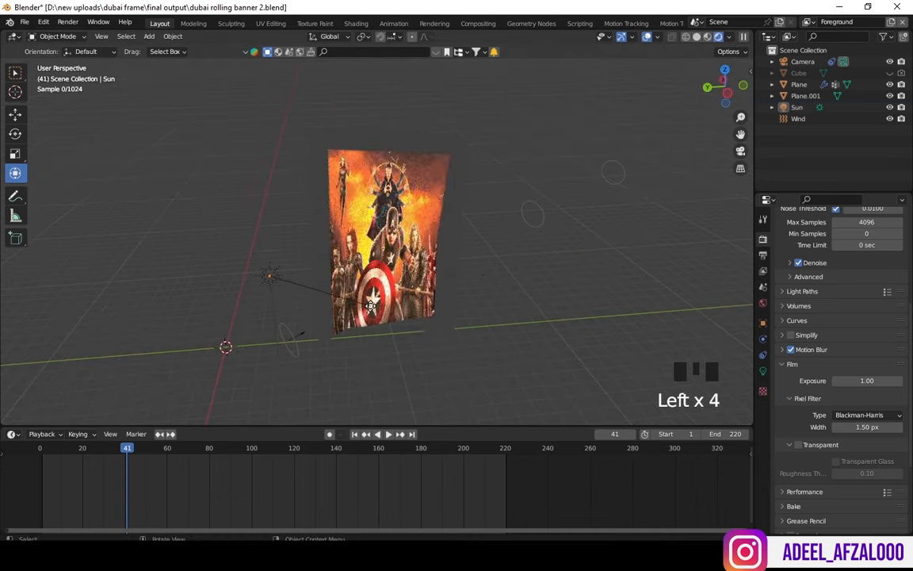
left_click_drag(728, 95, 717, 79)
left_click(740, 151)
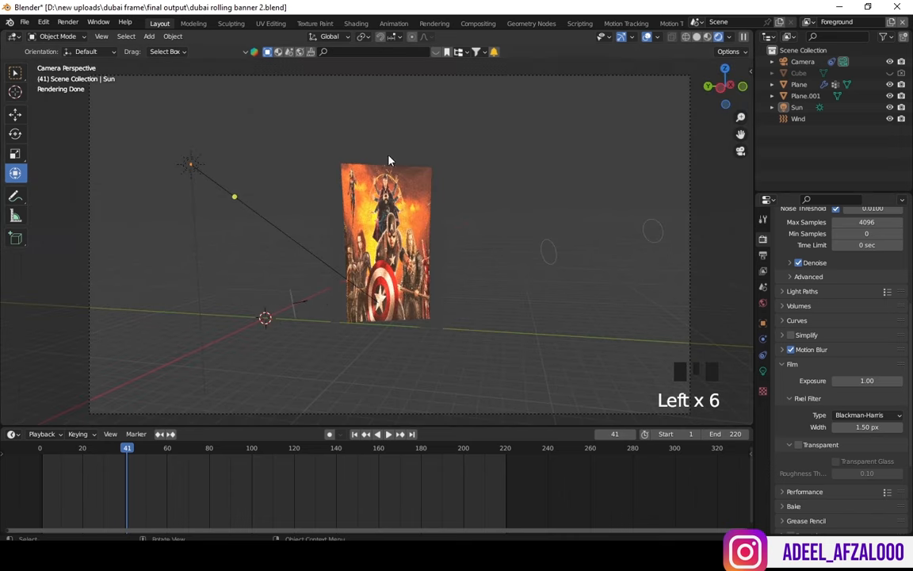
Step: Enable Transparent and Transparent Glass in the Film render settings, and preview the shot at frame 15
left_click(785, 365)
left_click(785, 365)
scroll(812, 325, "down", 4)
left_click(812, 321)
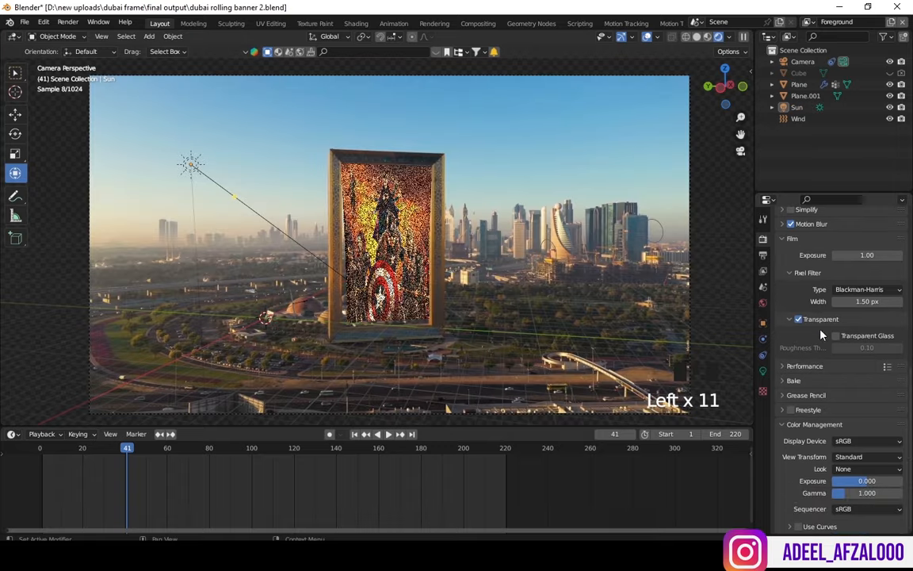
left_click(836, 336)
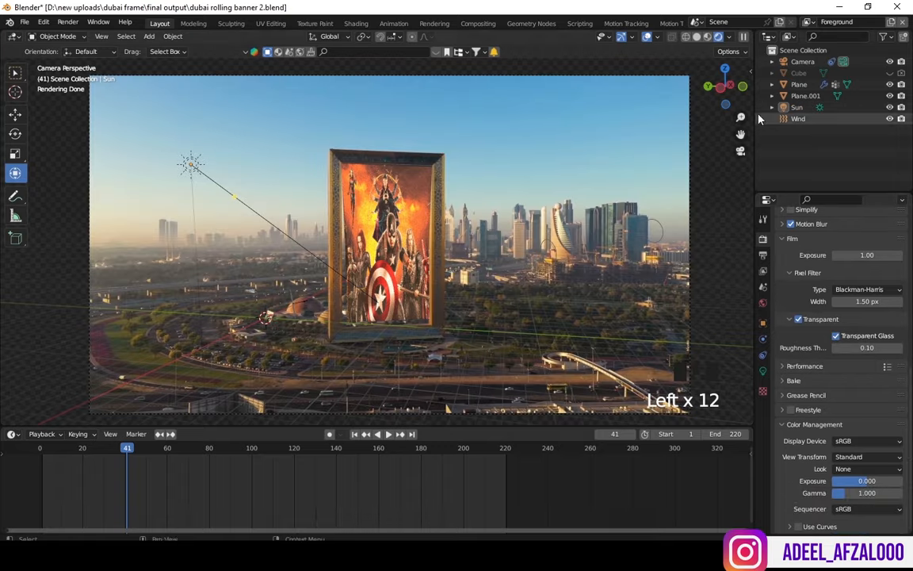
left_click_drag(740, 134, 752, 159)
left_click_drag(44, 450, 72, 458)
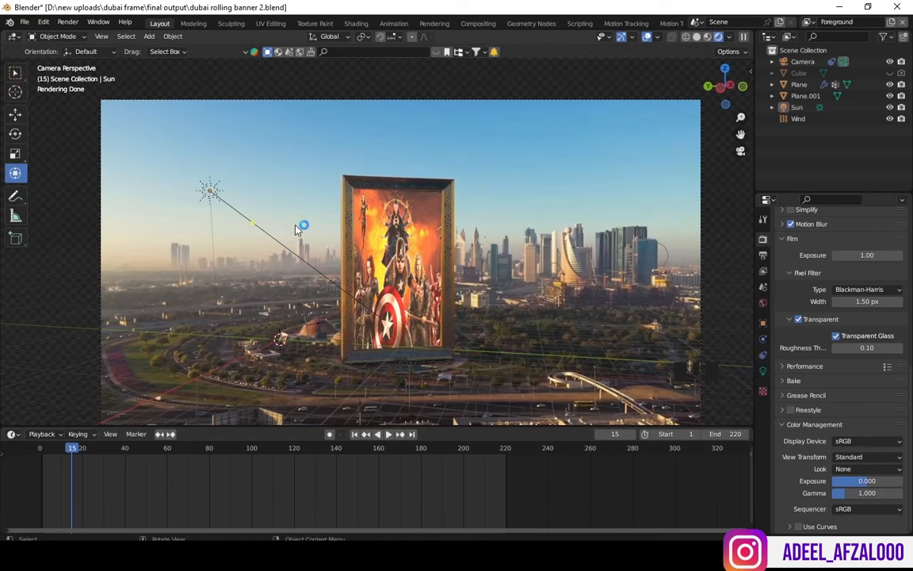
Step: Add an area light, raise it about 9 m, move it to the camera side and rotate it about -66.7° around Y toward the banner
key("shift+a")
mouse_move(305, 225)
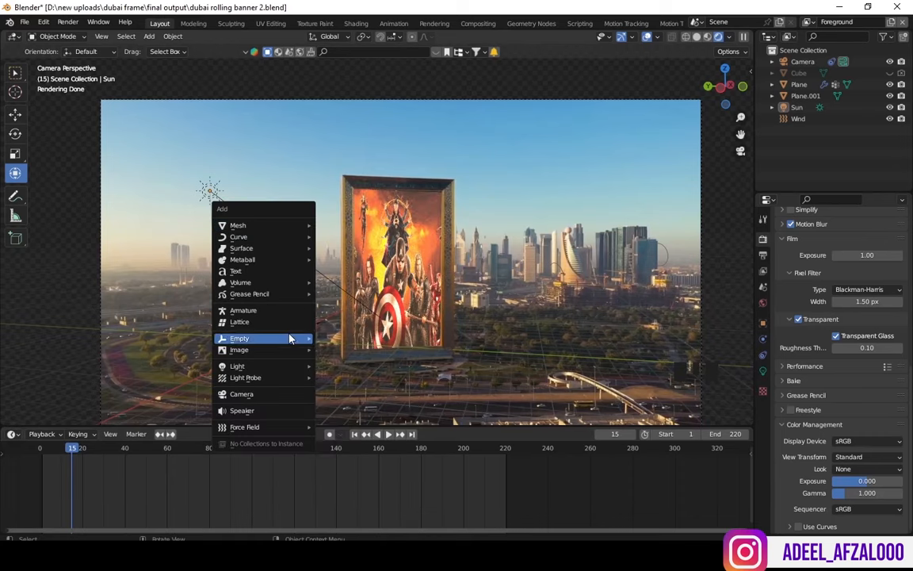
mouse_move(270, 371)
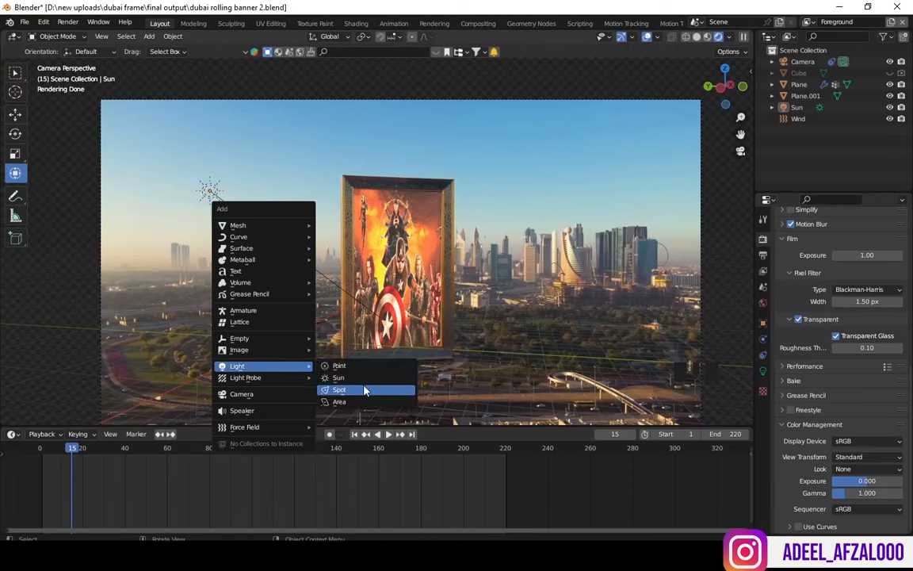
left_click(360, 404)
left_click_drag(712, 76, 749, 107)
left_click_drag(334, 362, 333, 341)
left_click_drag(334, 349, 324, 195)
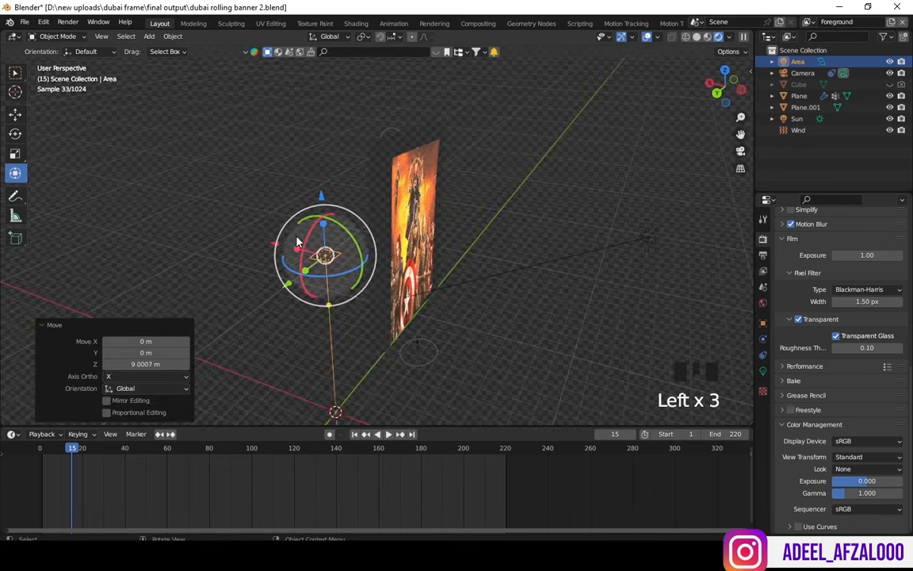
left_click_drag(279, 244, 443, 286)
left_click_drag(475, 325, 532, 233)
left_click_drag(564, 172, 601, 212)
Step: Set the area light's power to 200 W and check the banner through the camera
left_click(764, 371)
left_click(848, 314)
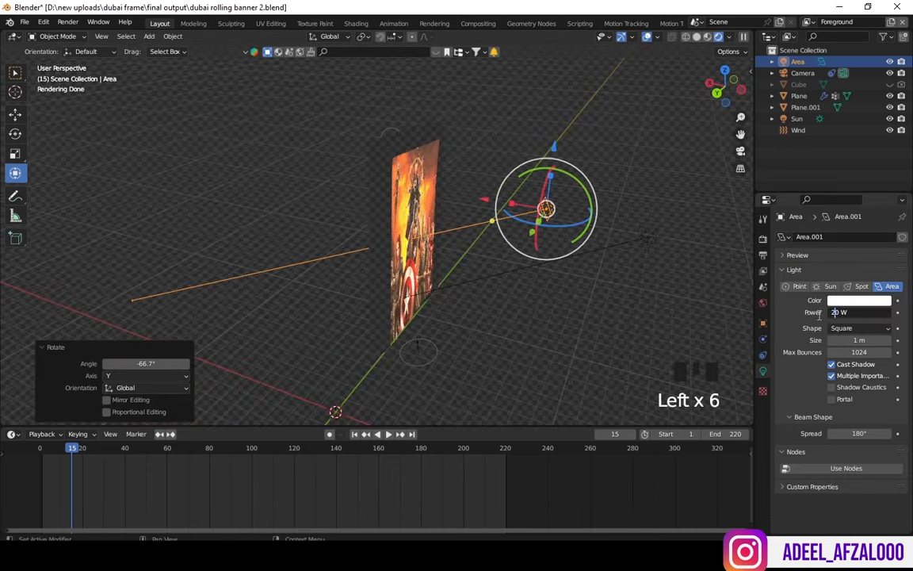
type("200")
key("Return")
left_click(741, 151)
Step: Move the area light about -8.43 m along X, set its power to 100 W, and save the file
left_click_drag(713, 77, 748, 111)
left_click_drag(487, 228, 684, 280)
left_click(836, 312)
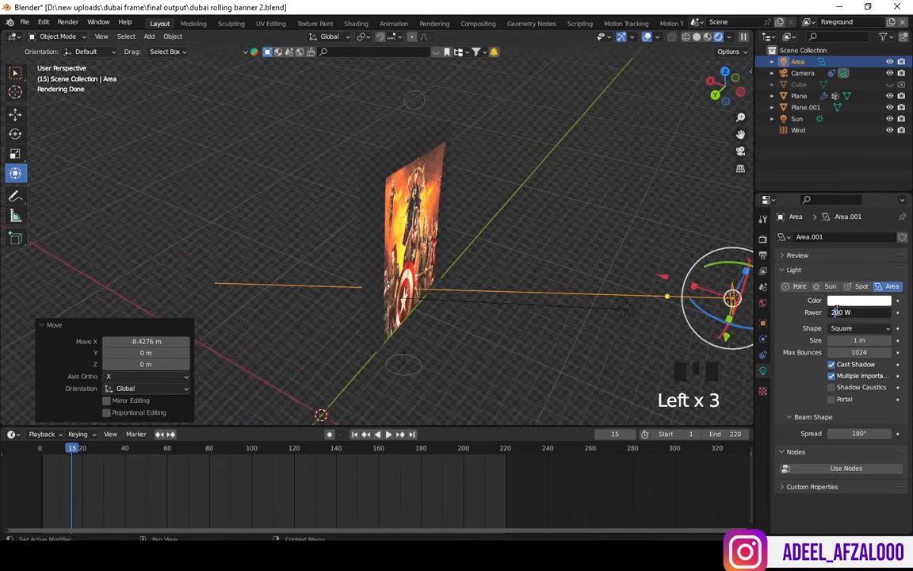
key("Return")
left_click(740, 151)
key("ctrl+s")
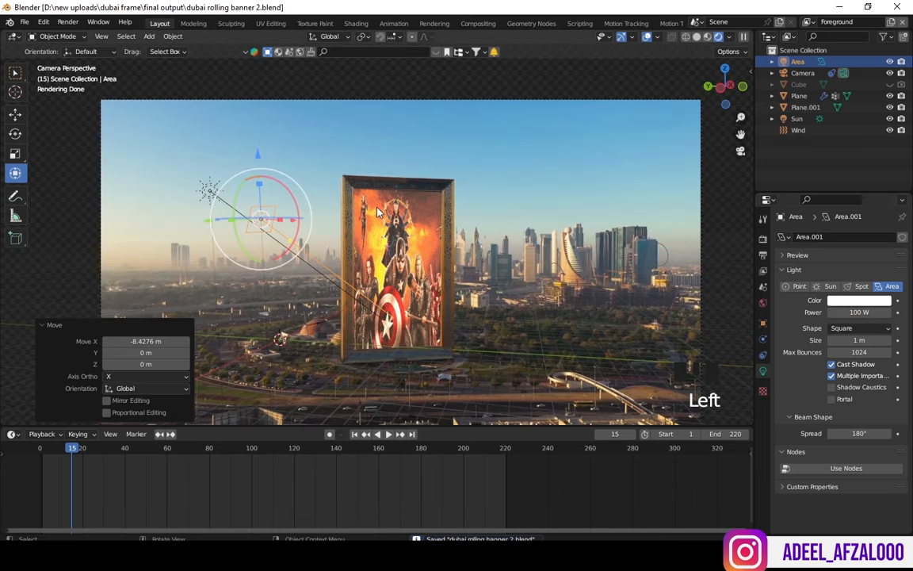
Step: Go to frame 117 and render it as a still image
left_click(68, 21)
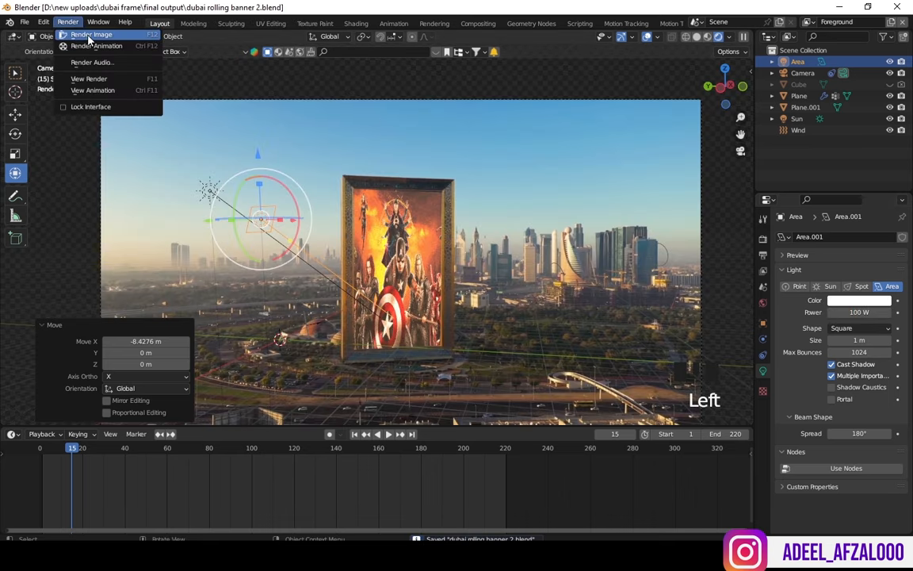
left_click_drag(74, 450, 287, 462)
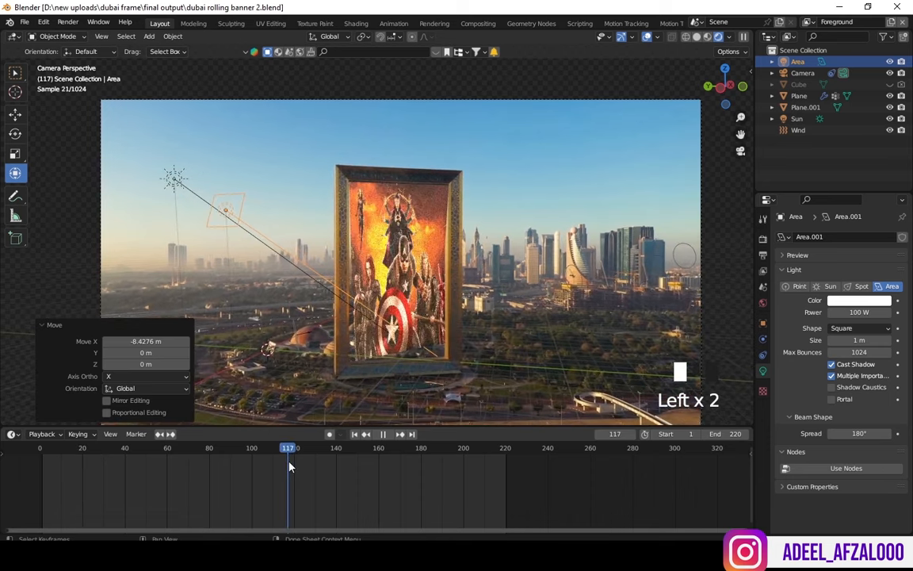
left_click(70, 22)
left_click(36, 87)
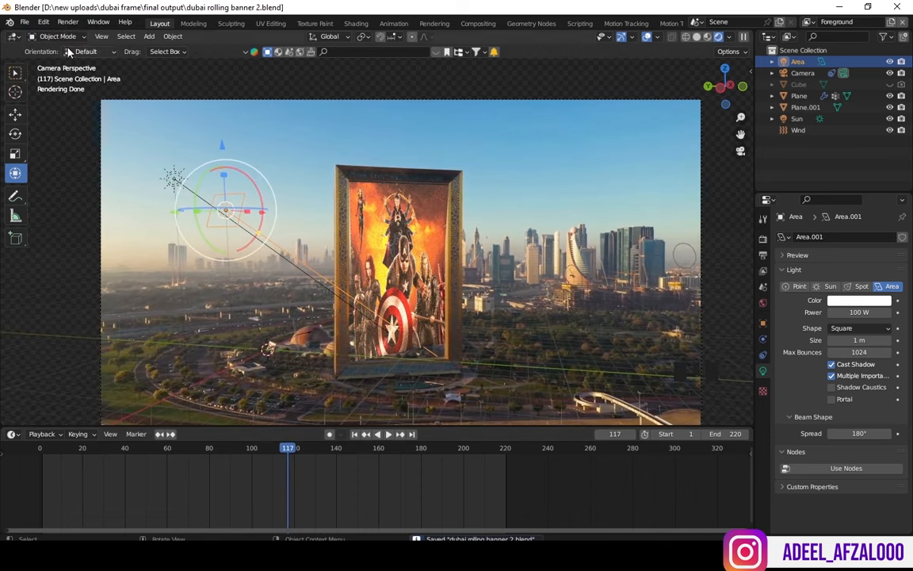
left_click(71, 24)
left_click(84, 34)
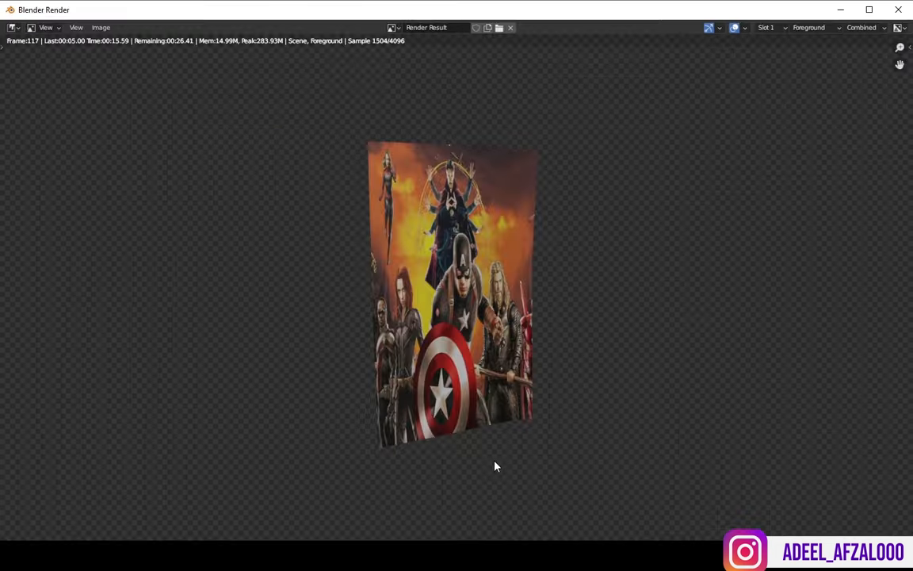